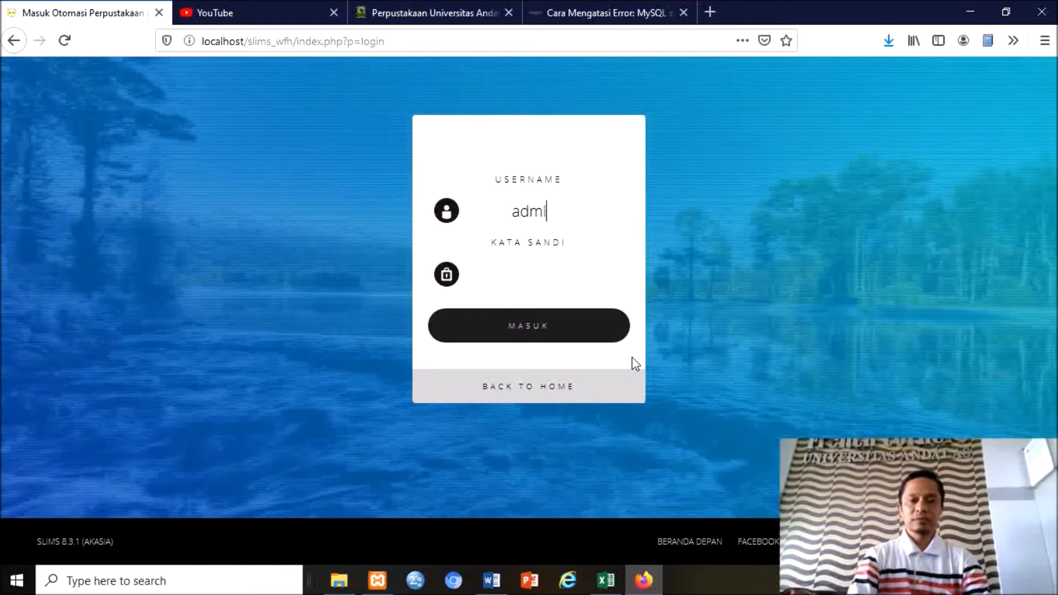
# Log in with the administrator credentials, repair the flagged mst_servers table, and show the Bibliography module's options.
pyautogui.write('admin')
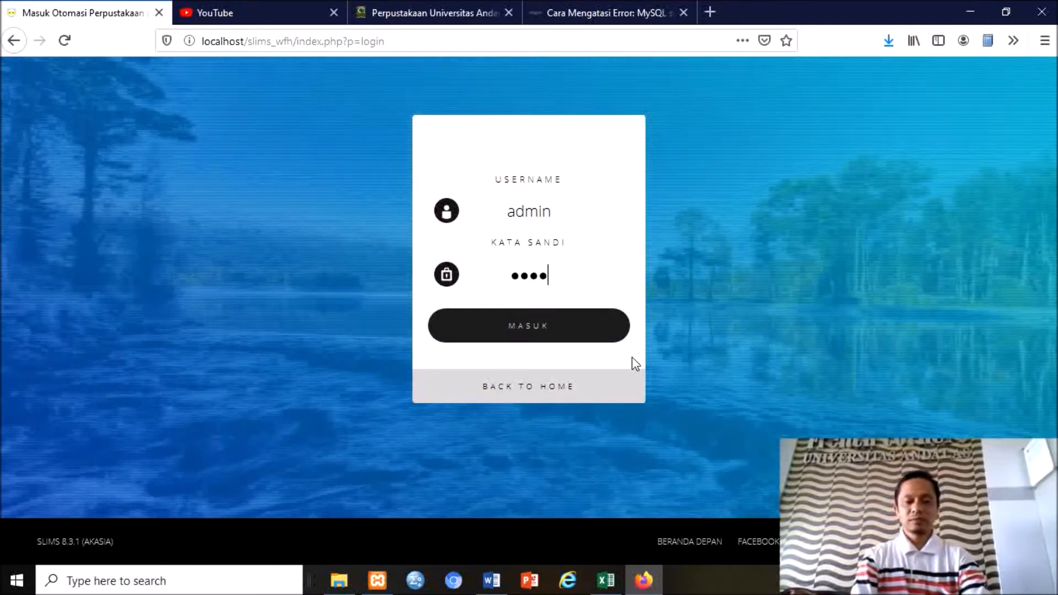
pyautogui.press('Return')
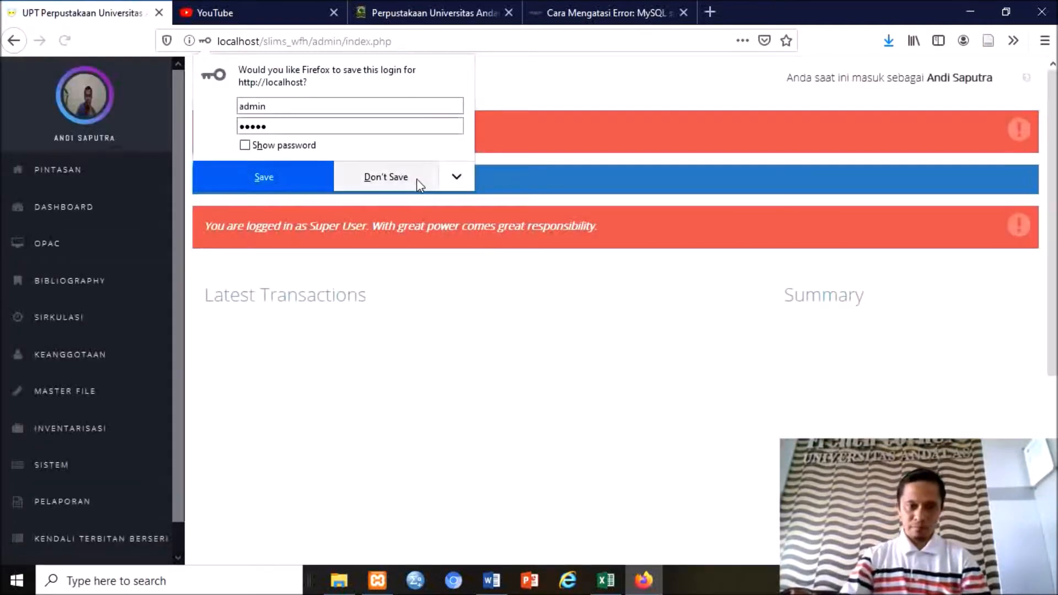
pyautogui.click(417, 179)
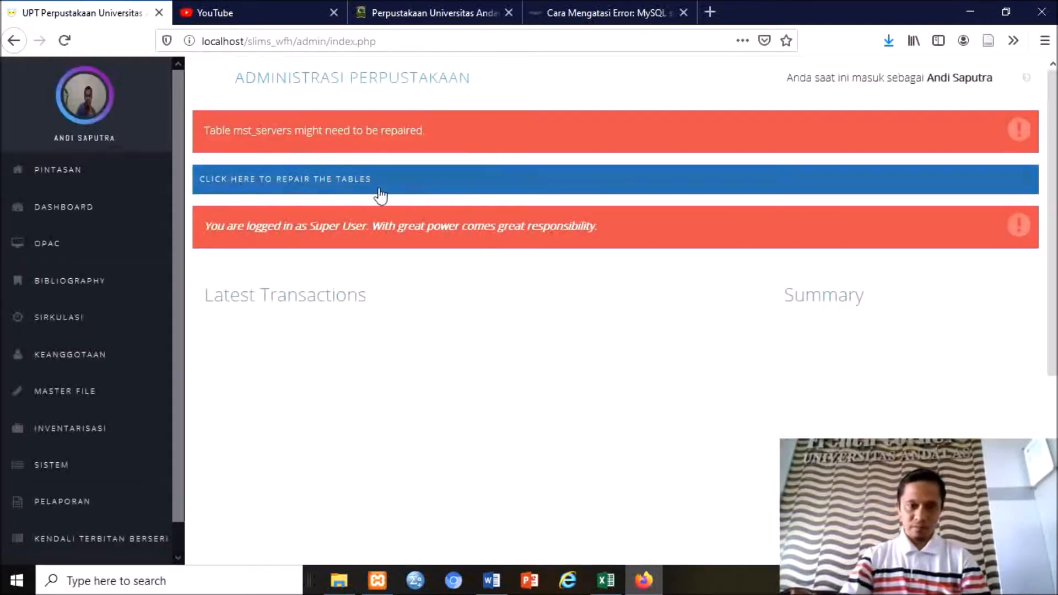
pyautogui.click(267, 191)
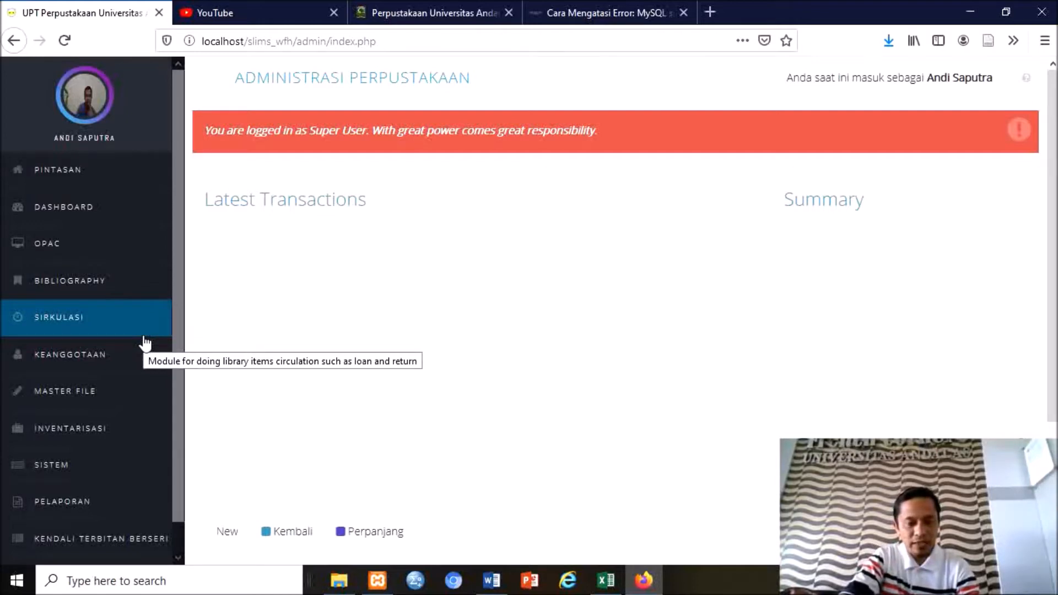
pyautogui.click(65, 295)
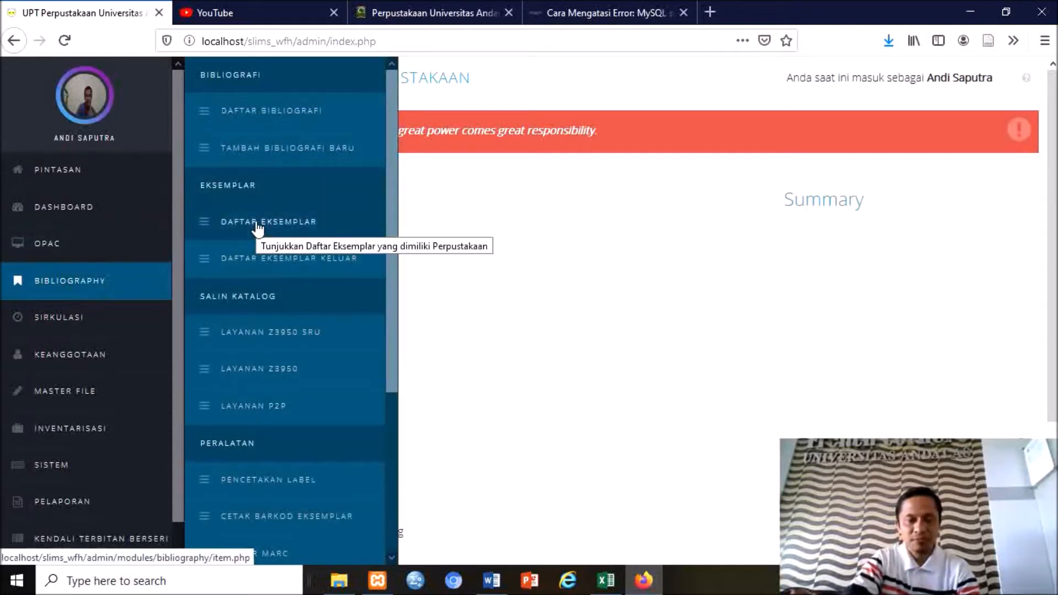
# Start a new bibliography record titled 'Matematika Diskrit'.
pyautogui.click(286, 160)
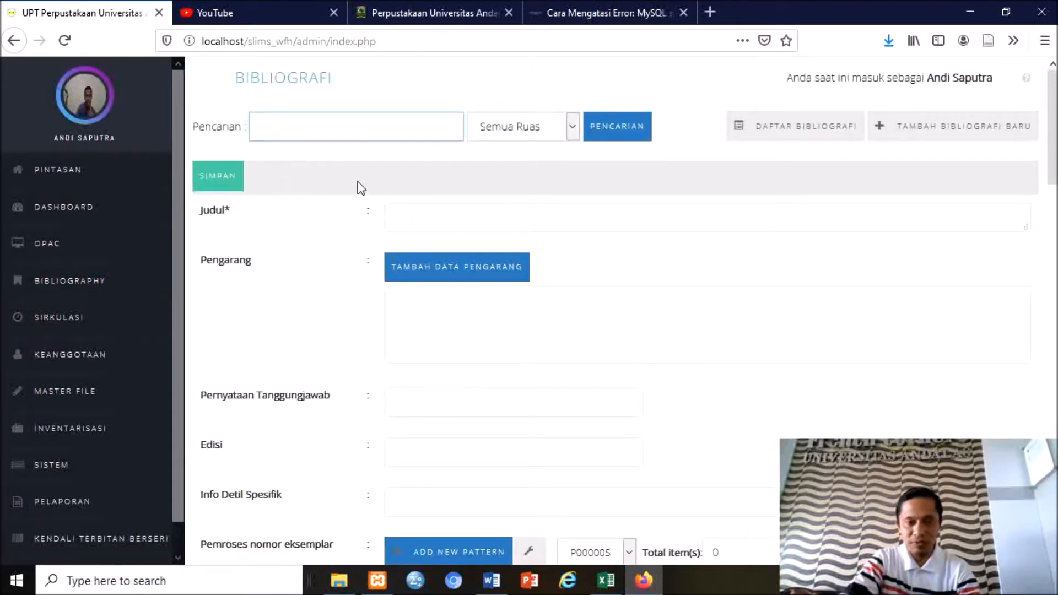
pyautogui.click(525, 213)
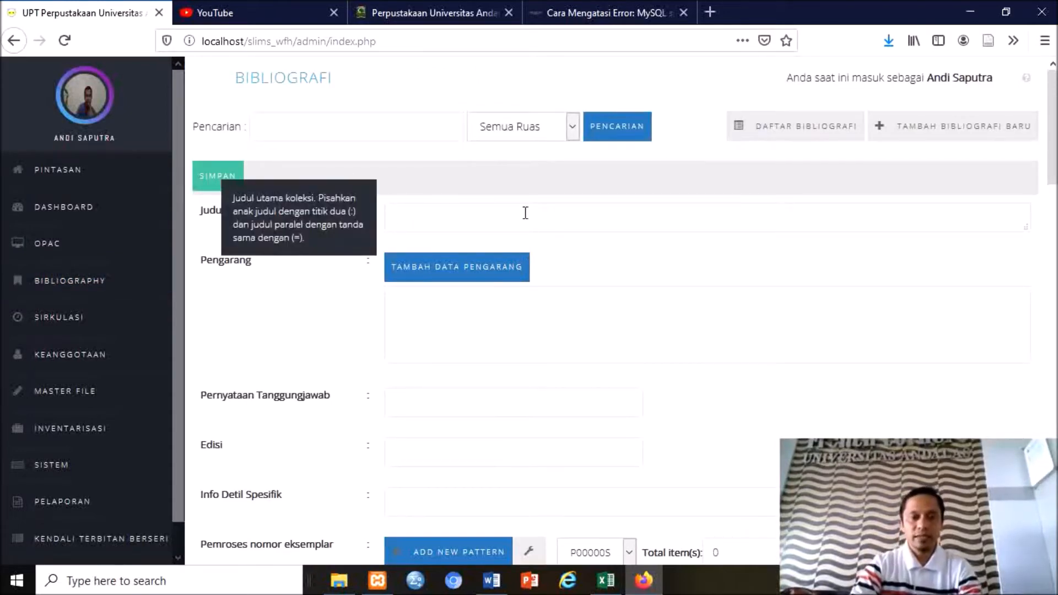
pyautogui.write('Ma')
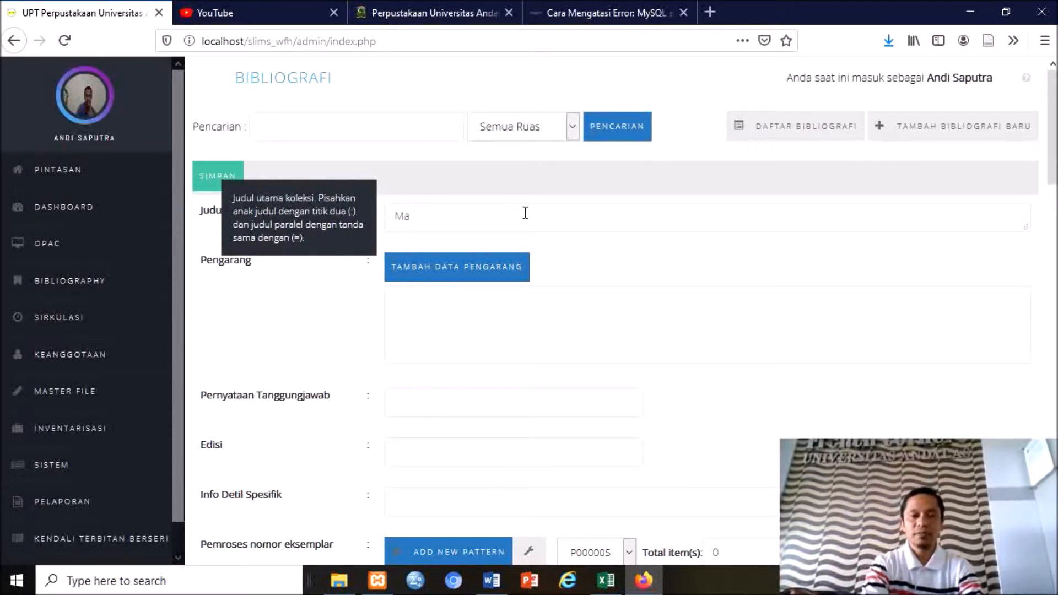
pyautogui.write('tematika Diskrit')
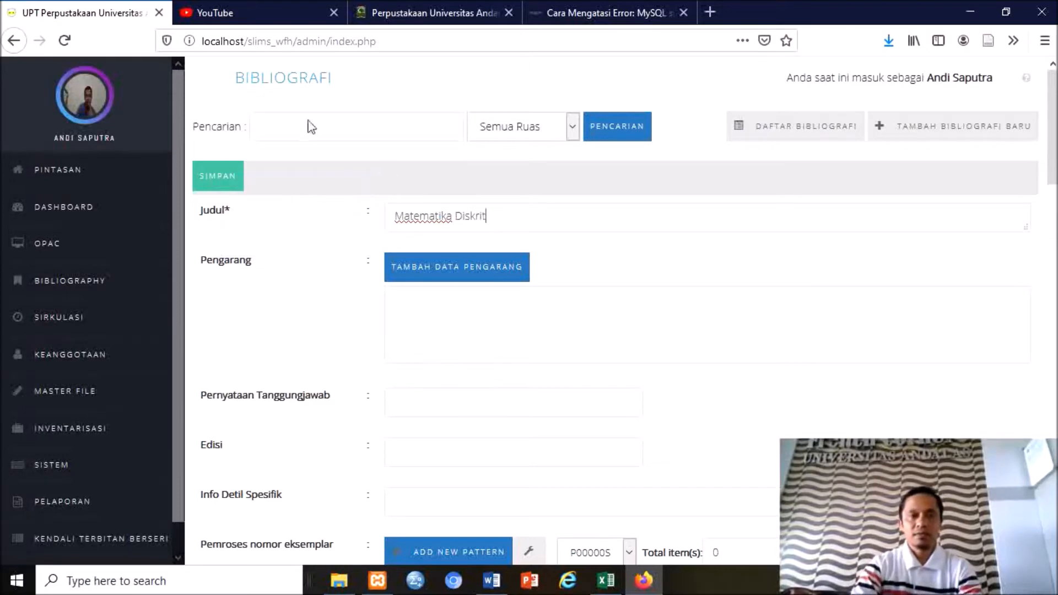
# Search for the book's author and insert them into the record as Pengarang Utama.
pyautogui.click(444, 281)
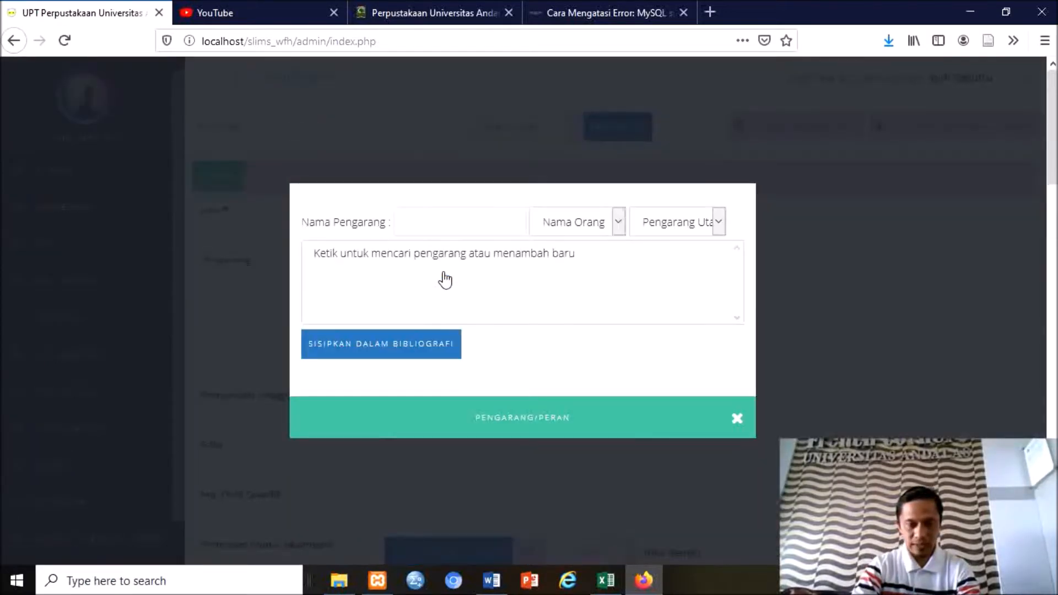
pyautogui.click(463, 226)
pyautogui.write('Rinaldi Munir')
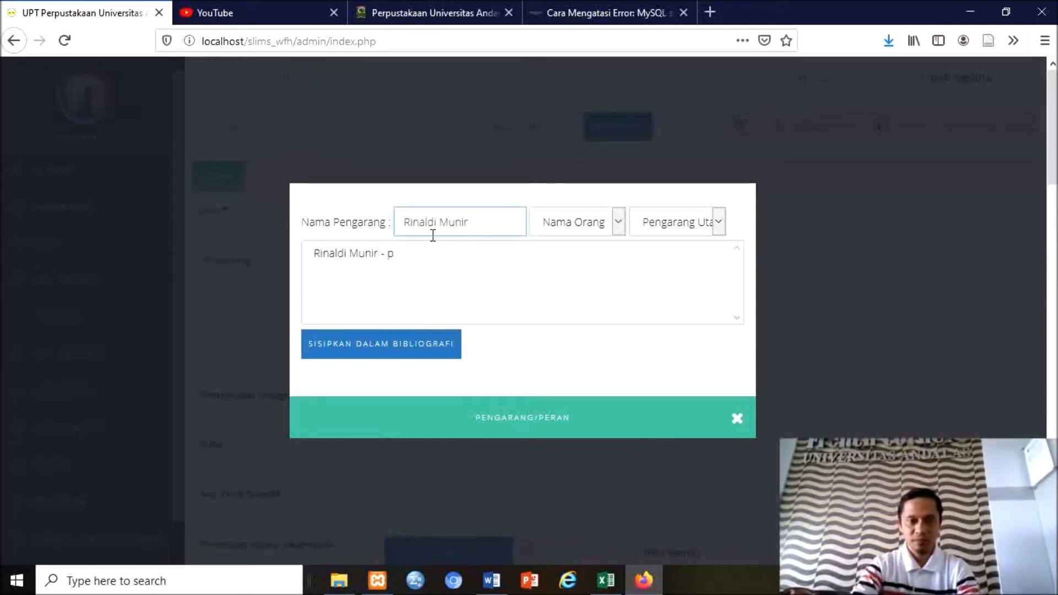
pyautogui.click(384, 257)
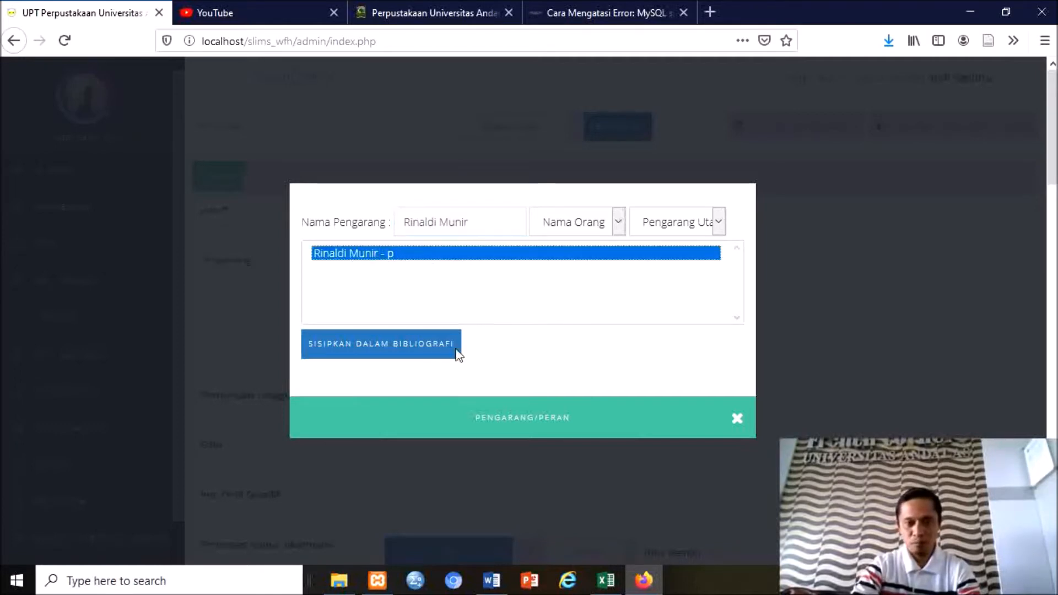
pyautogui.click(437, 353)
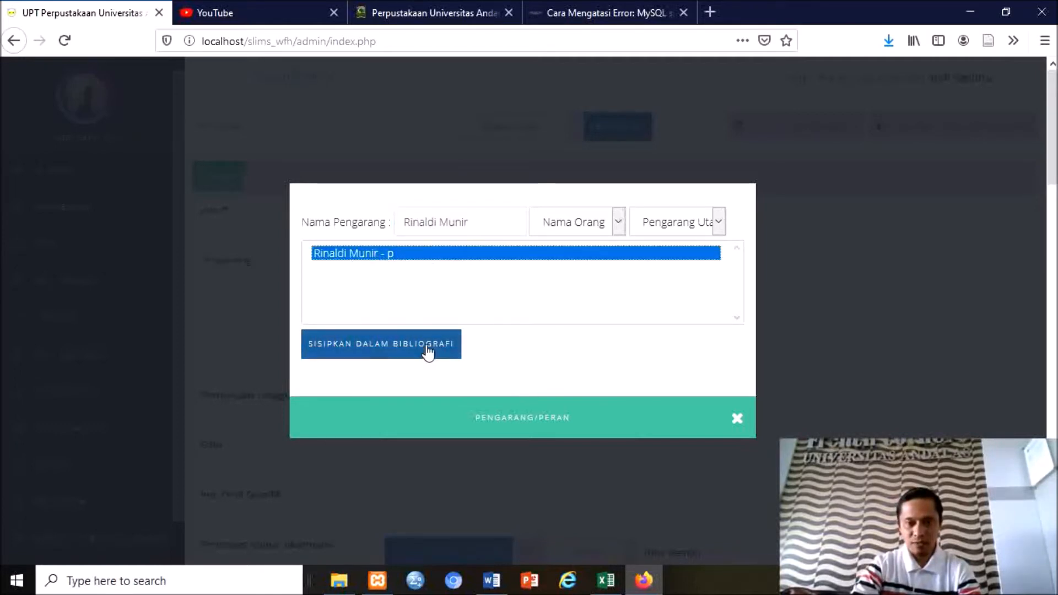
pyautogui.click(479, 226)
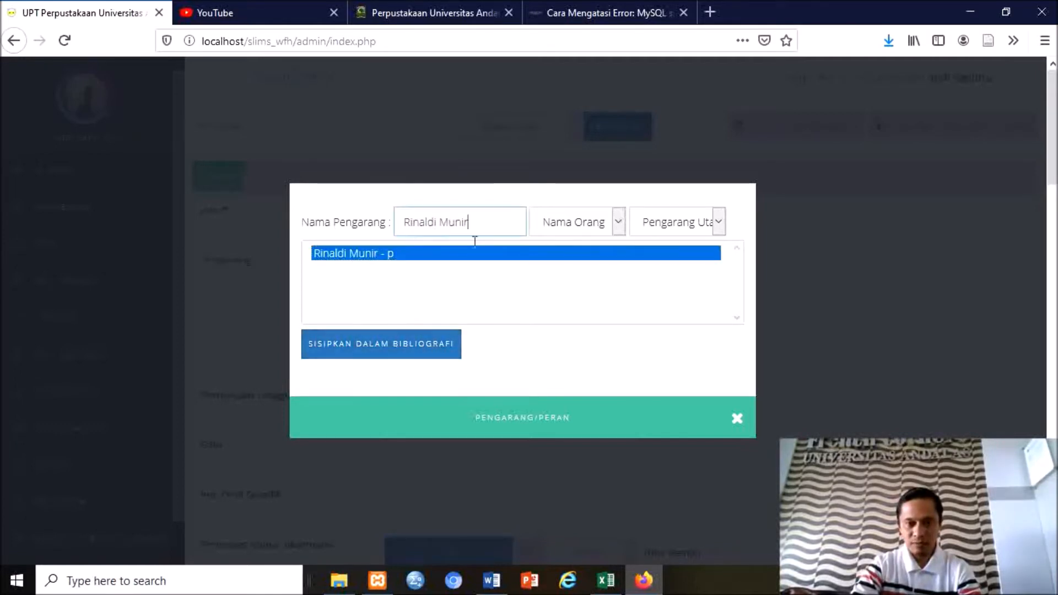
pyautogui.click(410, 352)
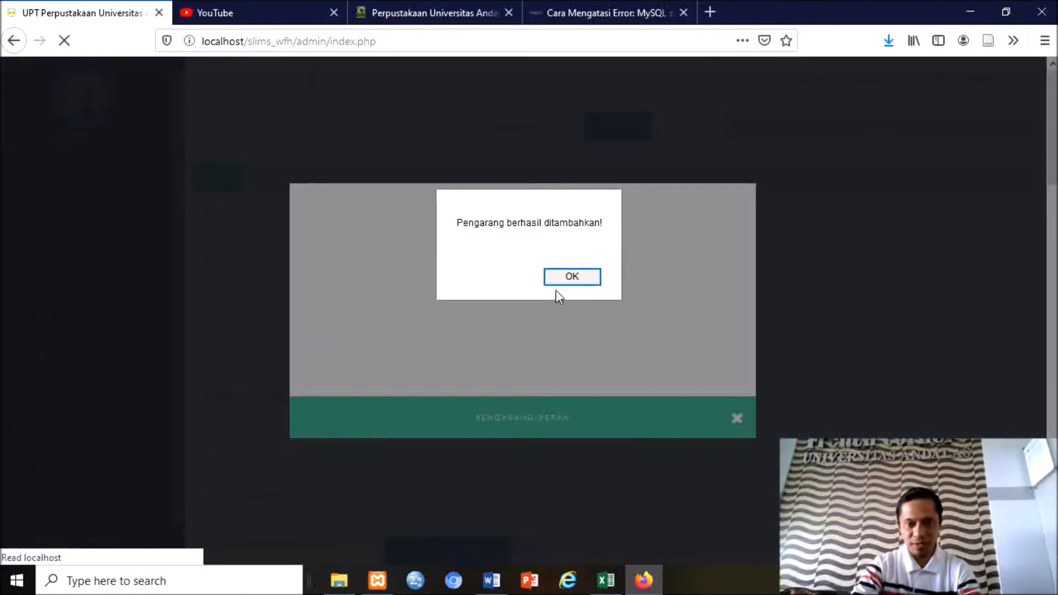
pyautogui.click(567, 280)
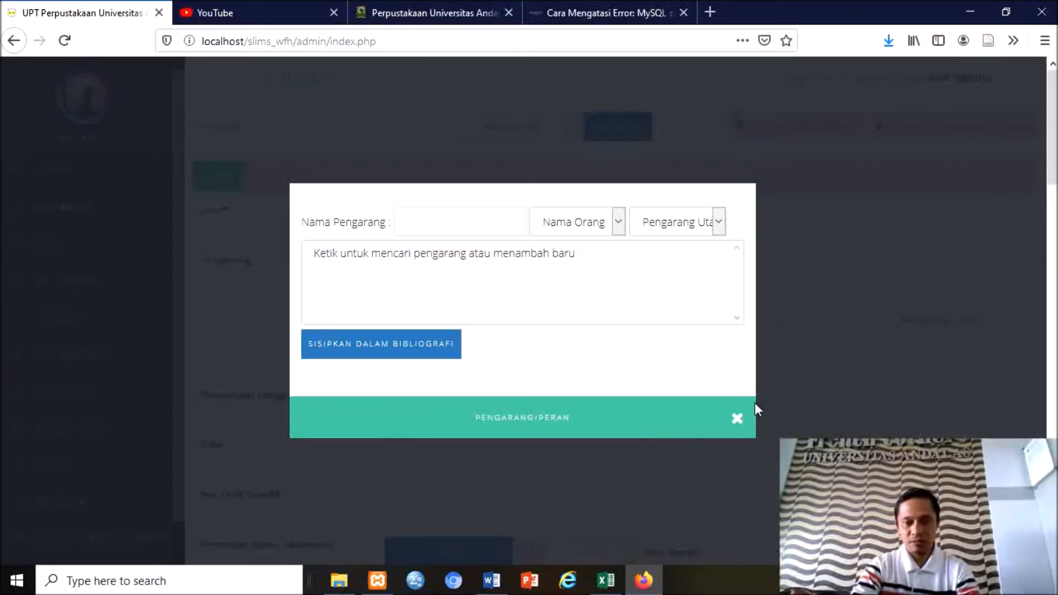
pyautogui.click(737, 419)
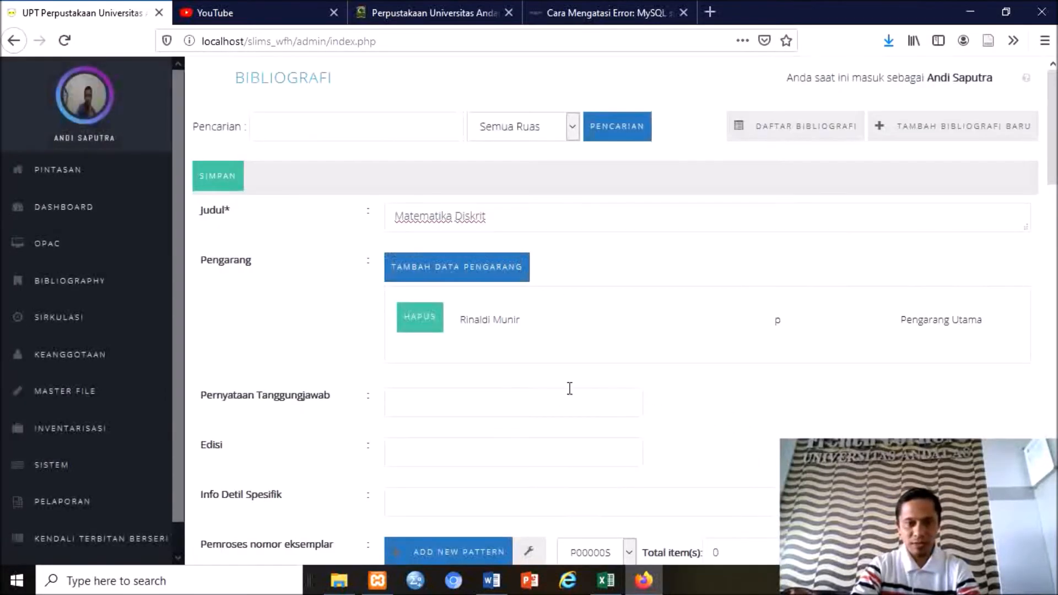
# Fill the statement of responsibility with the author's name, then view the university catalogue record.
pyautogui.click(420, 399)
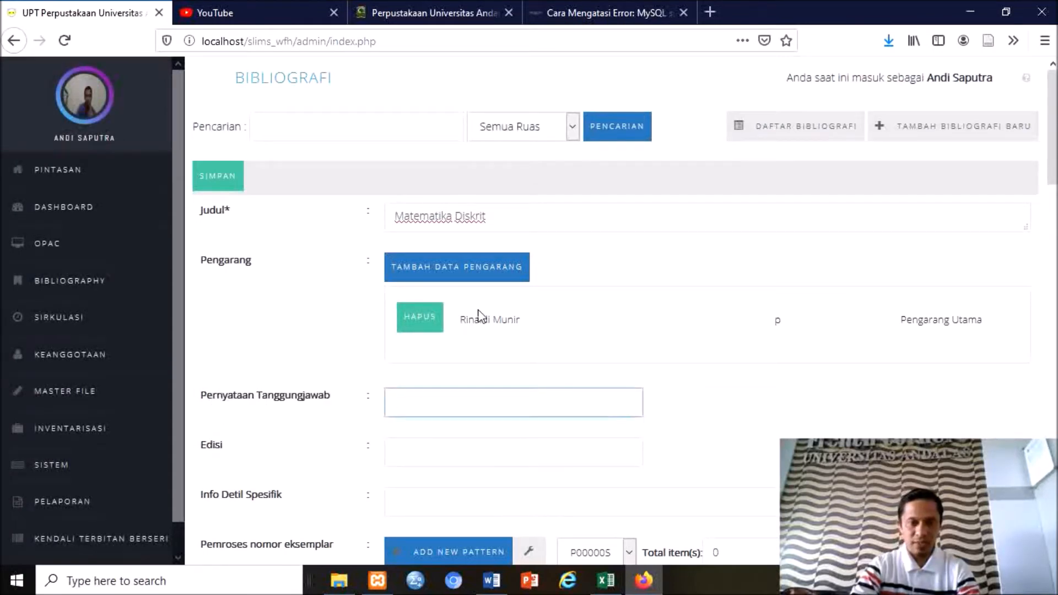
pyautogui.write('Ri')
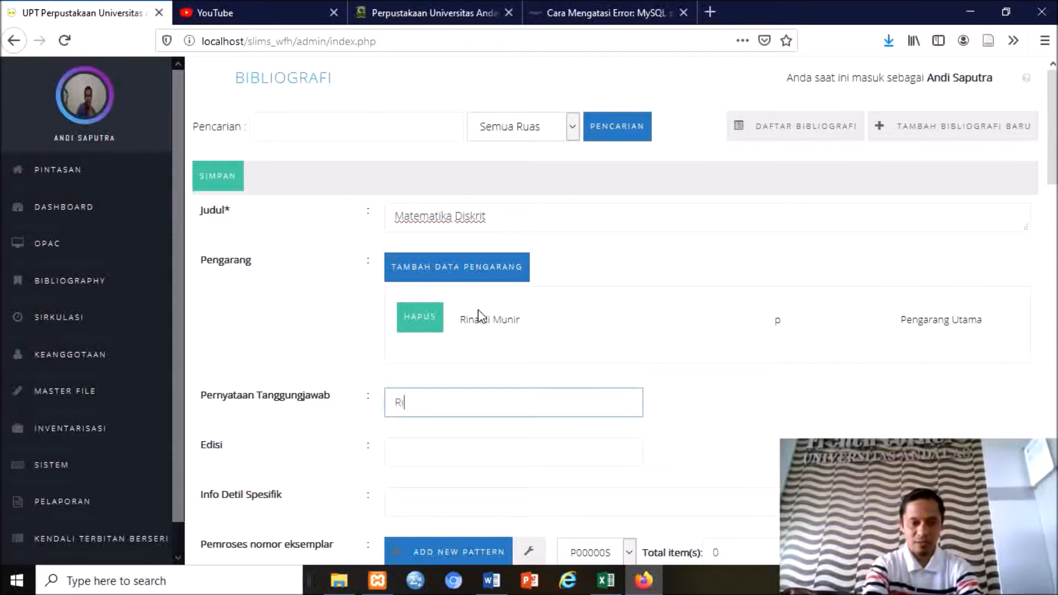
pyautogui.write('naldi Munir')
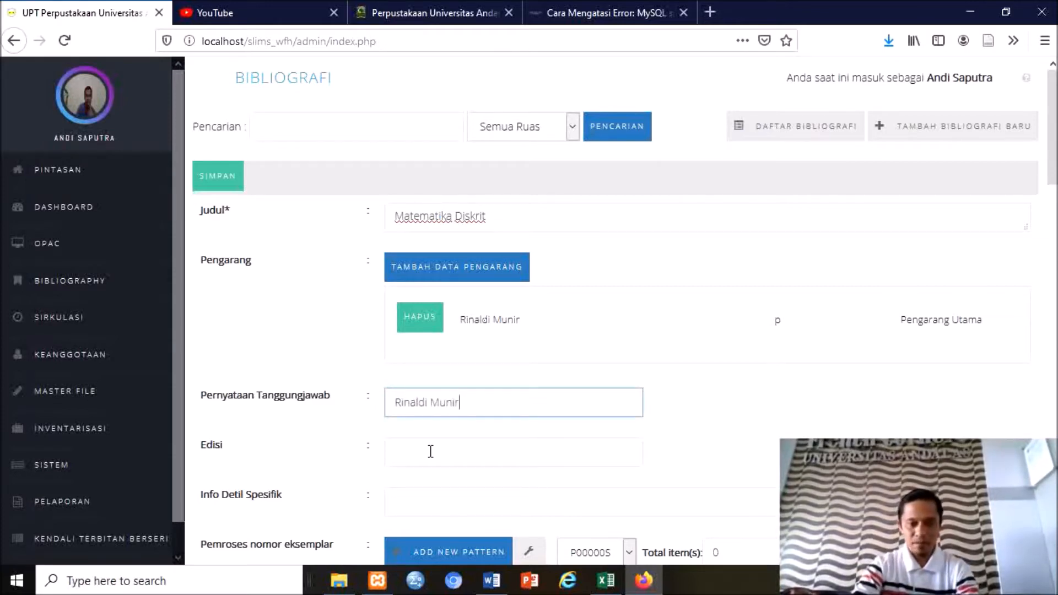
pyautogui.click(431, 452)
pyautogui.scroll(-3, 430, 449)
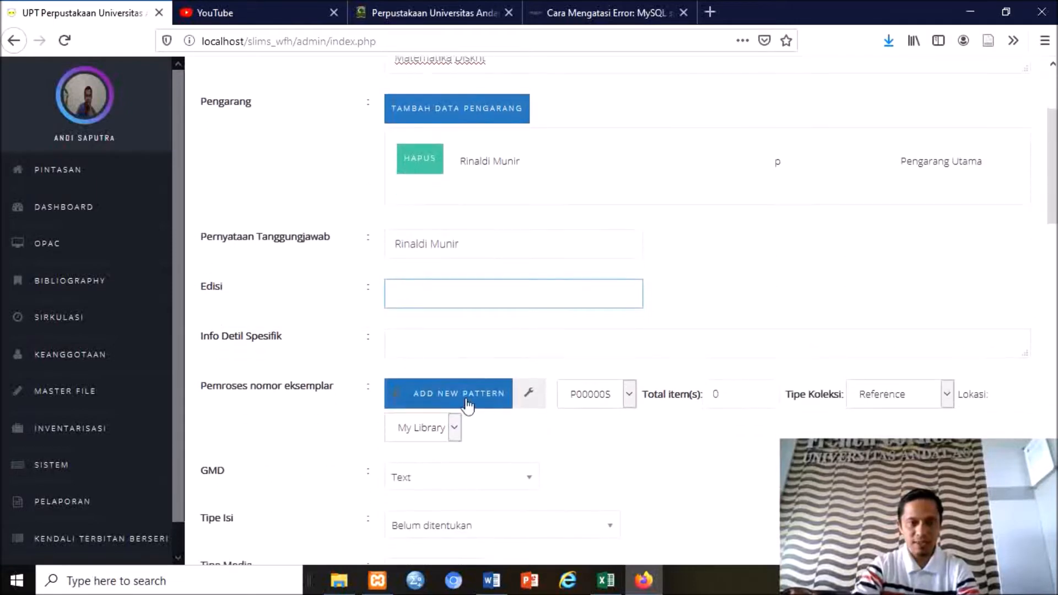
pyautogui.hotkey('ctrl', 'Tab')
pyautogui.scroll(-2, 360, 344)
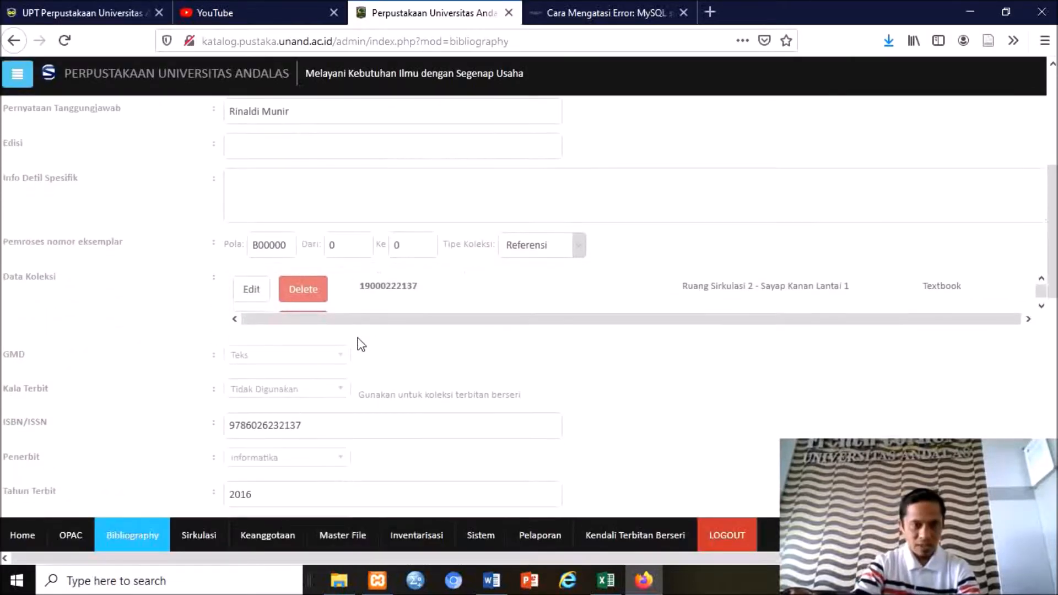
# Return to the local SLiMS new-bibliography form at the item-code section.
pyautogui.click(94, 17)
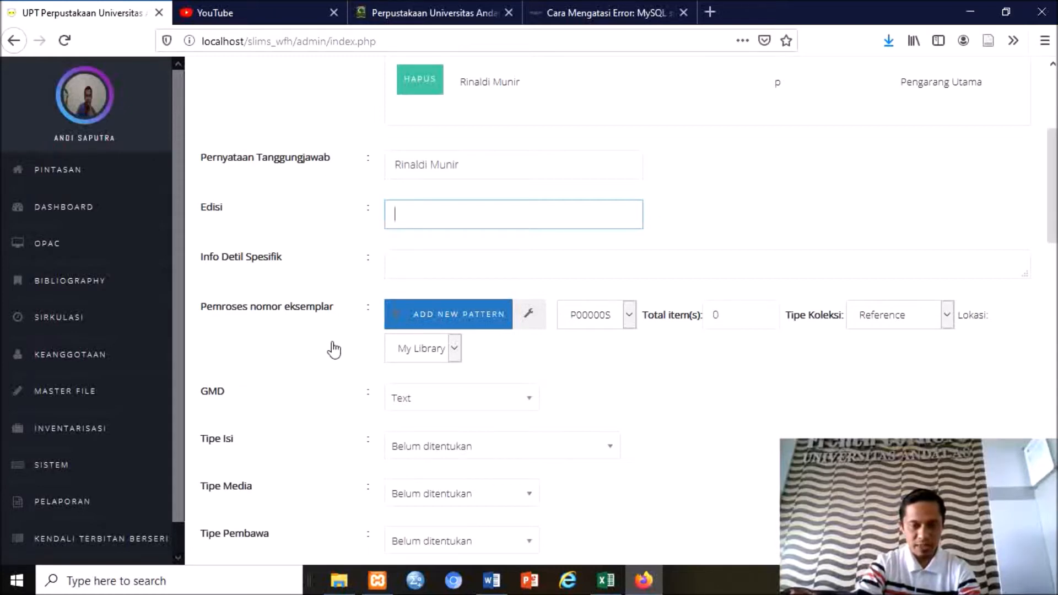
# Save a new item-code pattern with prefix 20, suffix UA and serial length 5 (2000000UA).
pyautogui.click(442, 324)
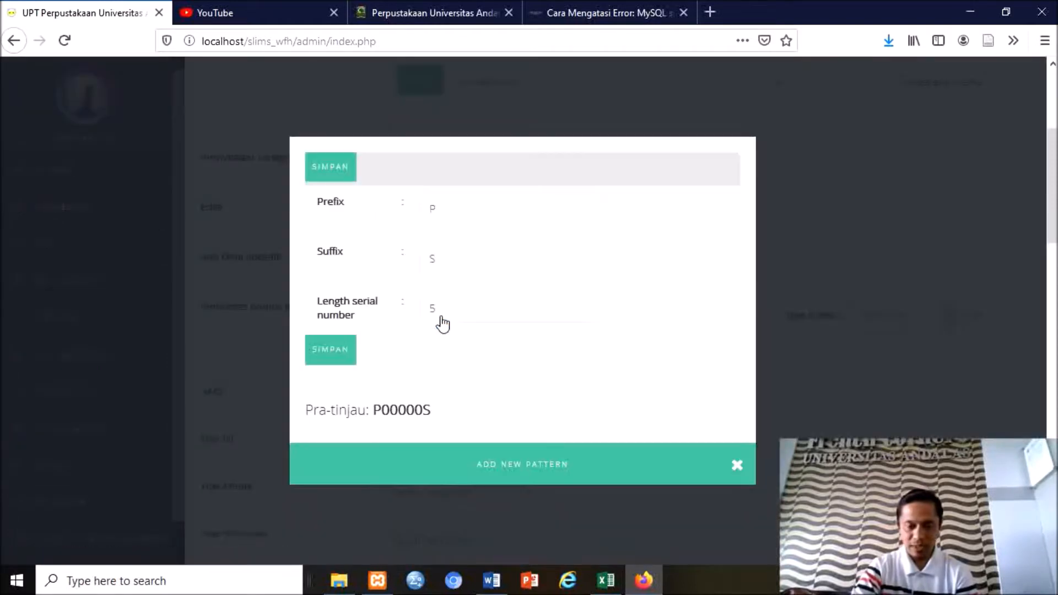
pyautogui.click(465, 213)
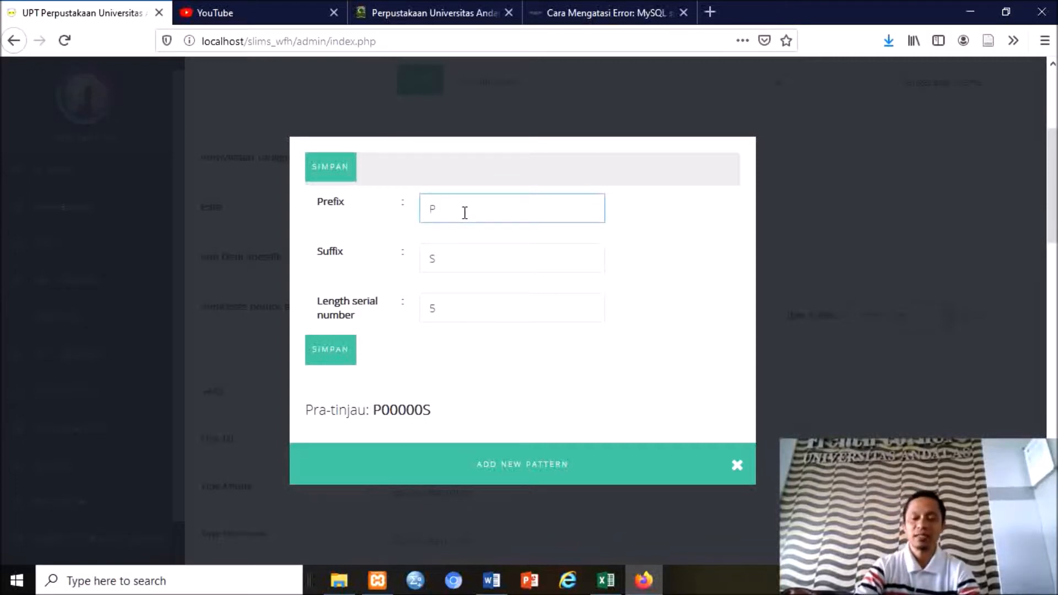
pyautogui.press('BackSpace')
pyautogui.write('20')
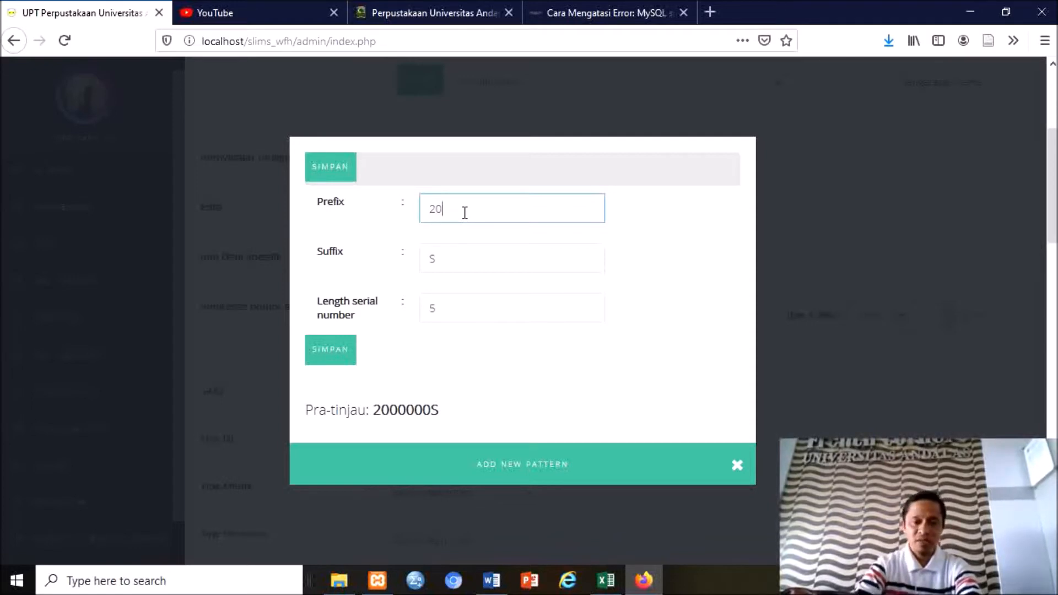
pyautogui.click(456, 262)
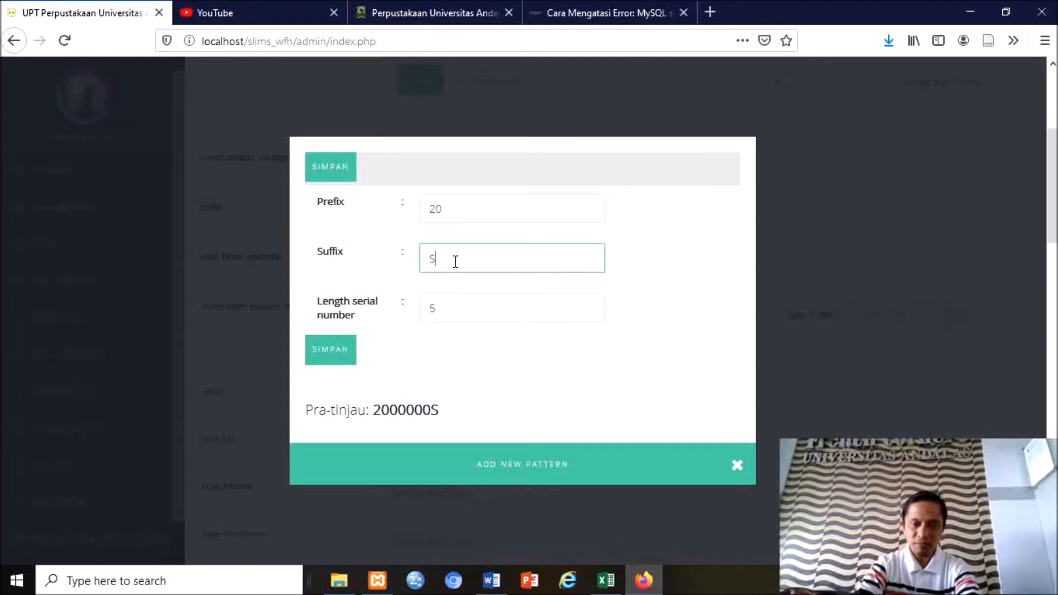
pyautogui.press('BackSpace')
pyautogui.write('UA')
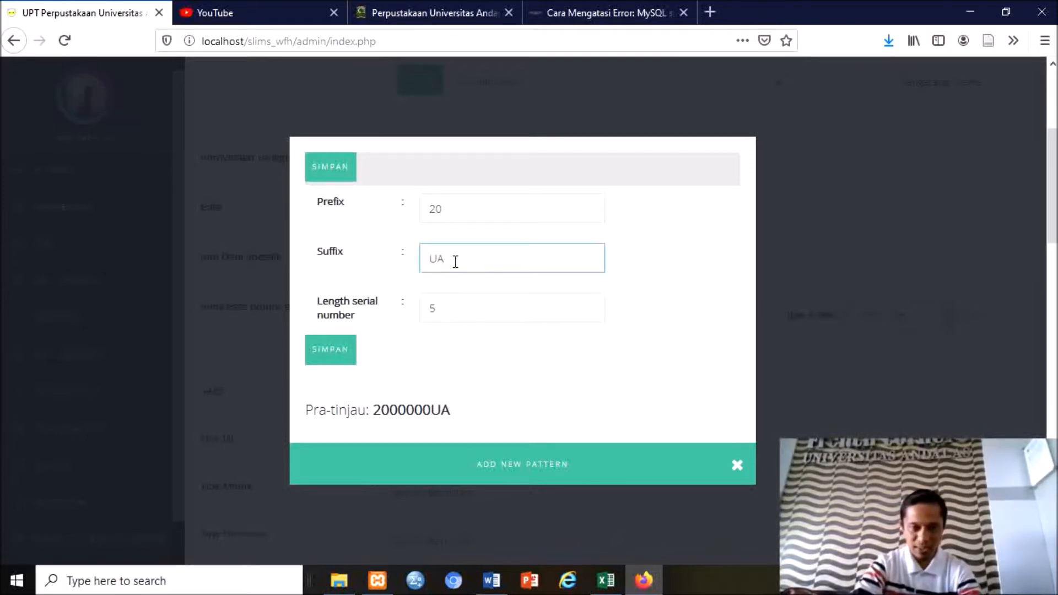
pyautogui.click(447, 311)
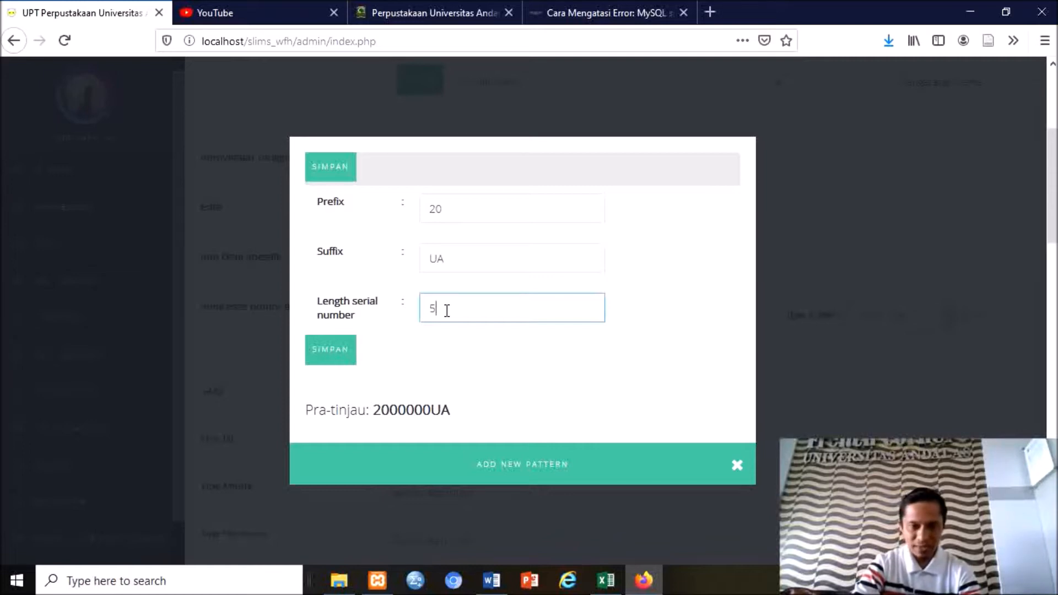
pyautogui.click(328, 357)
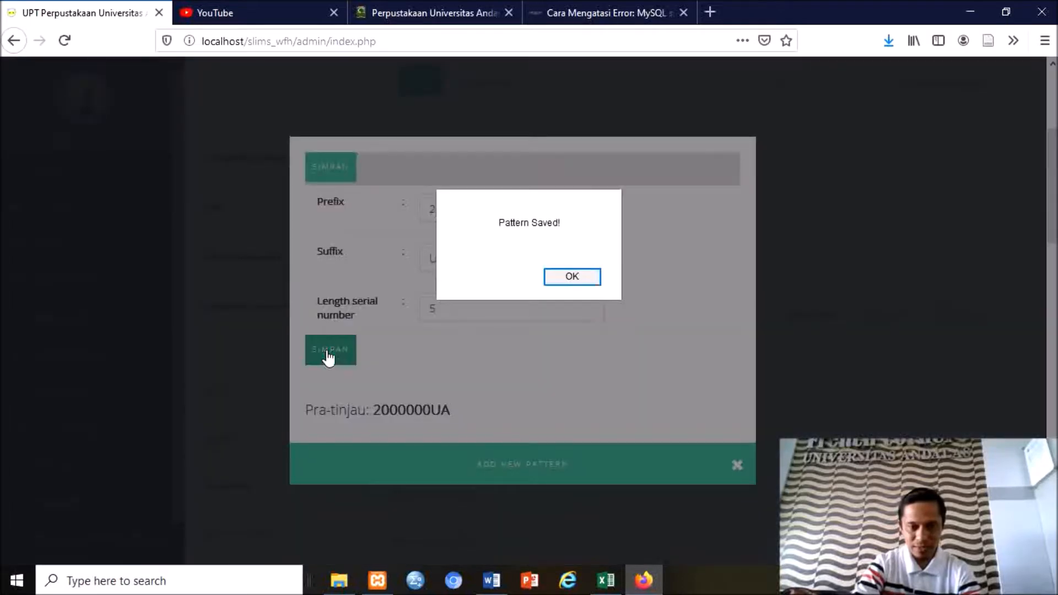
pyautogui.click(573, 278)
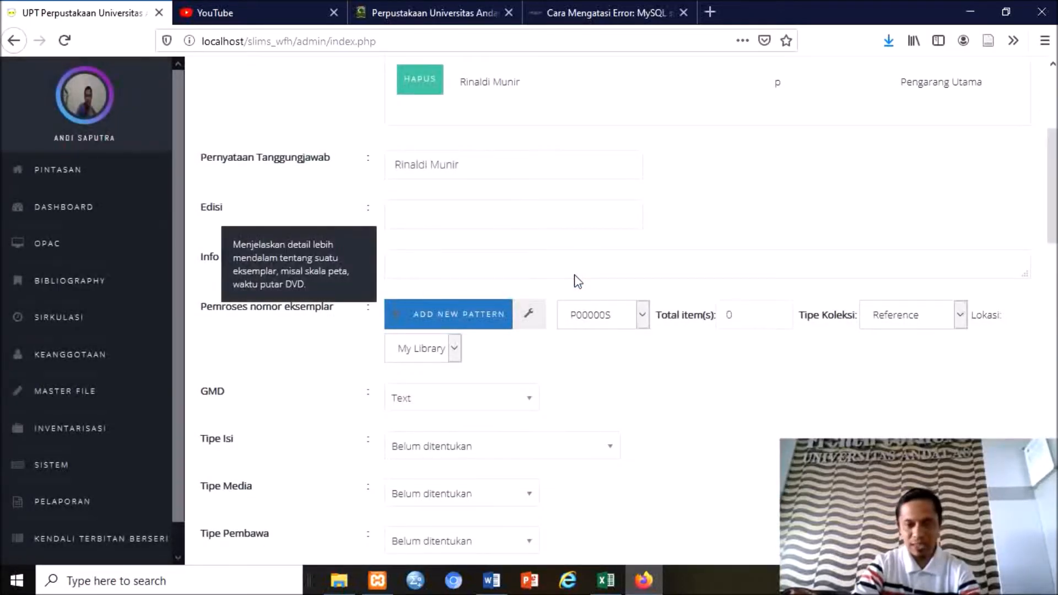
# Set copies to pattern 2000000UA, 1 item, collection type Textbook, location Ruang Sirkulasi.
pyautogui.scroll(-2, 606, 259)
pyautogui.click(643, 236)
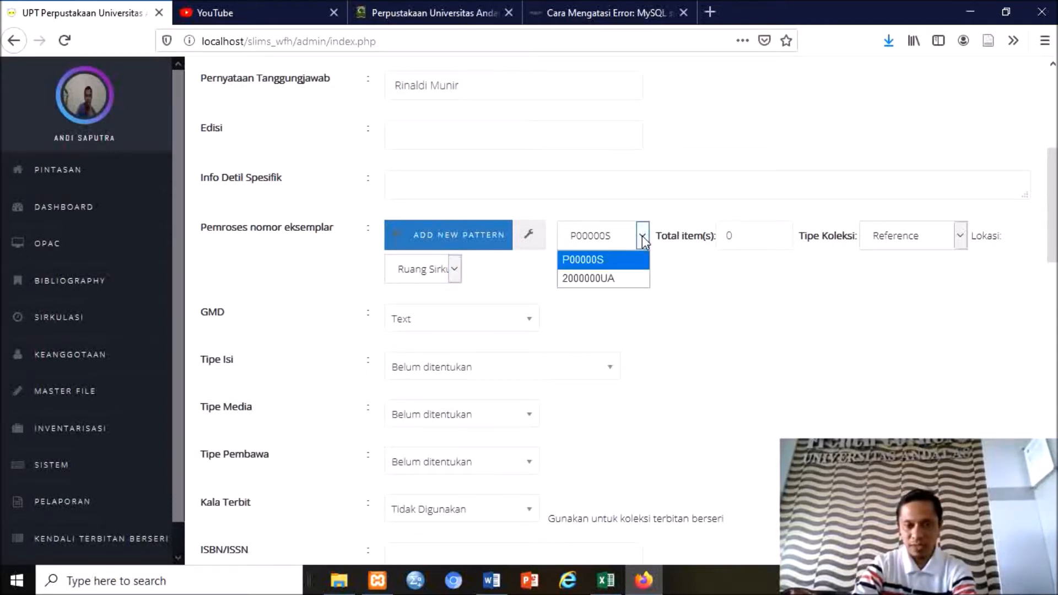
pyautogui.click(616, 276)
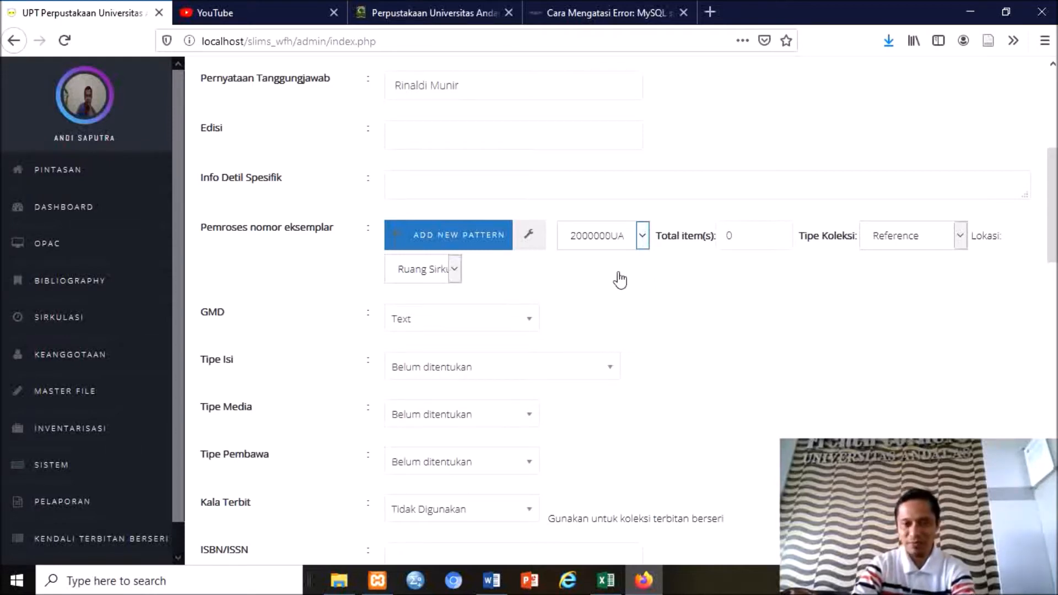
pyautogui.click(732, 237)
pyautogui.doubleClick(731, 237)
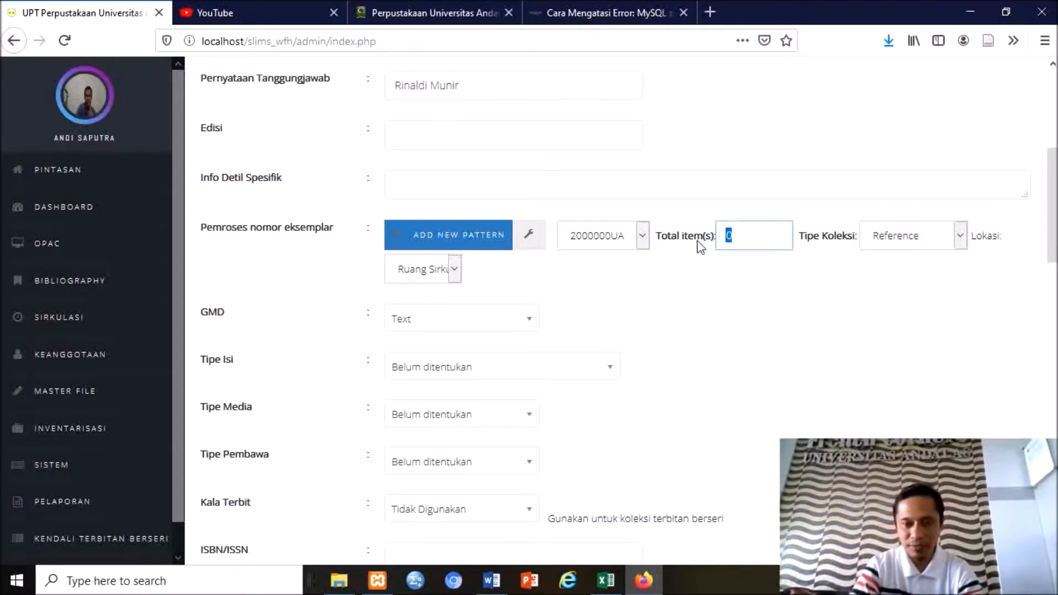
pyautogui.write('1')
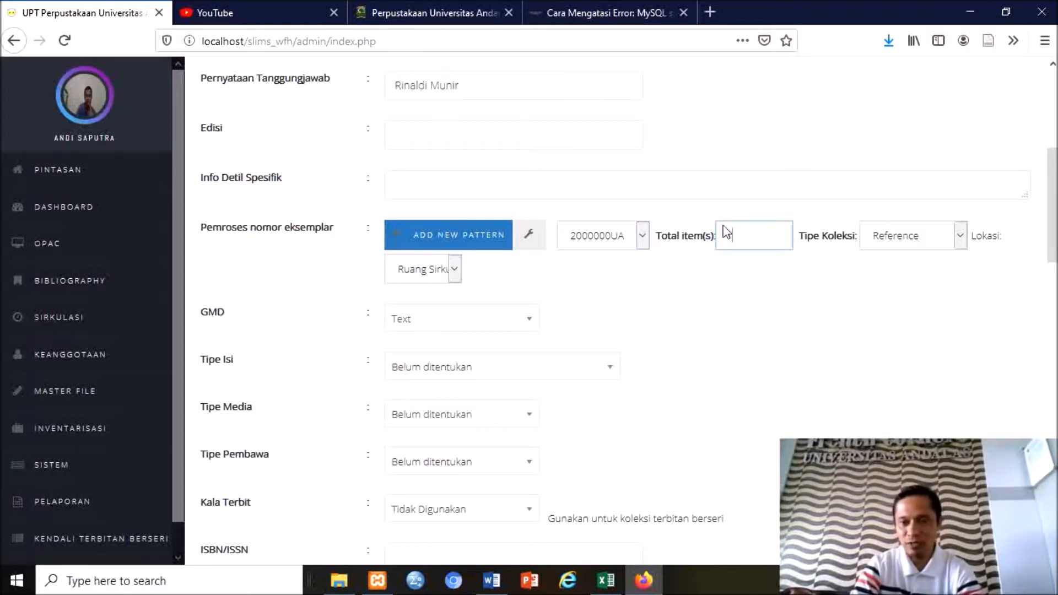
pyautogui.click(961, 237)
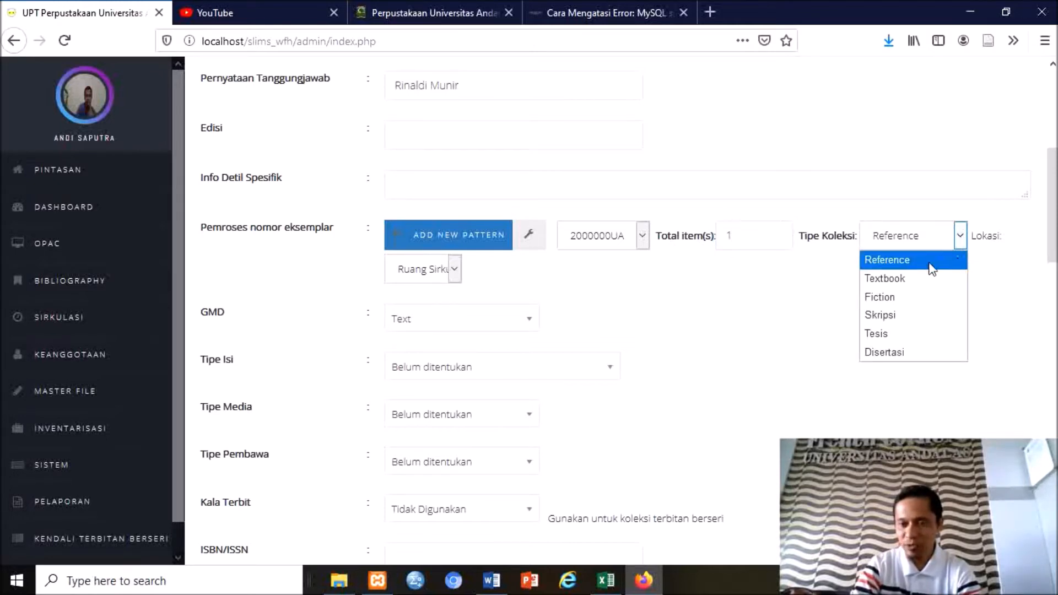
pyautogui.click(906, 279)
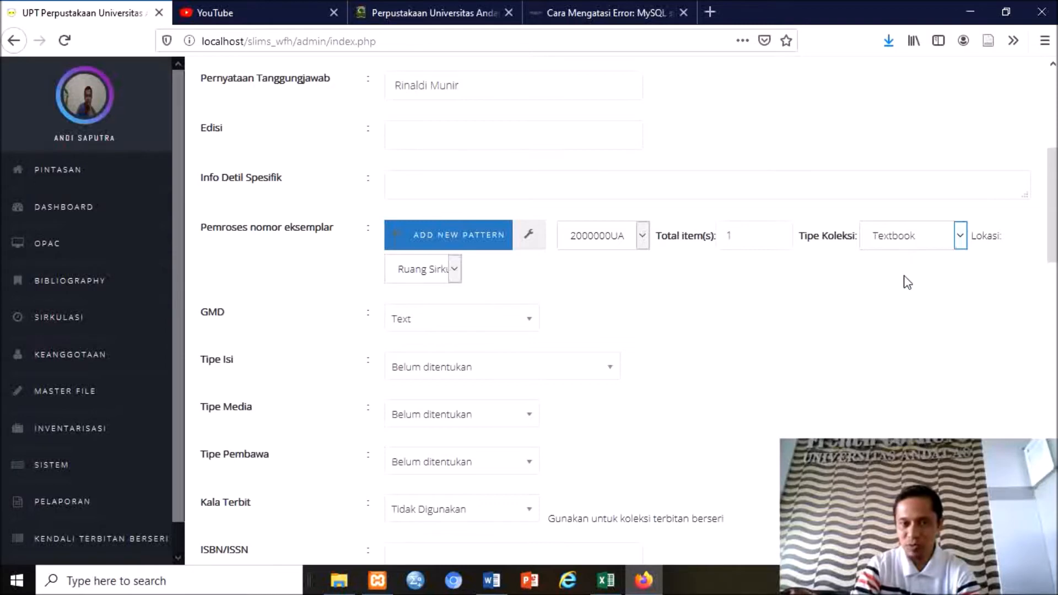
pyautogui.click(455, 269)
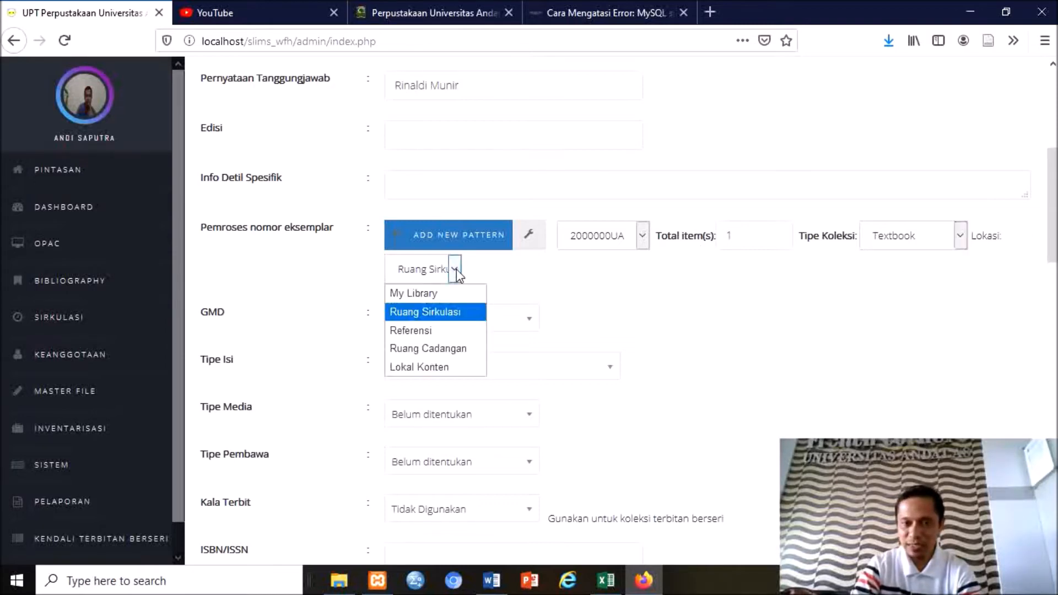
pyautogui.click(456, 313)
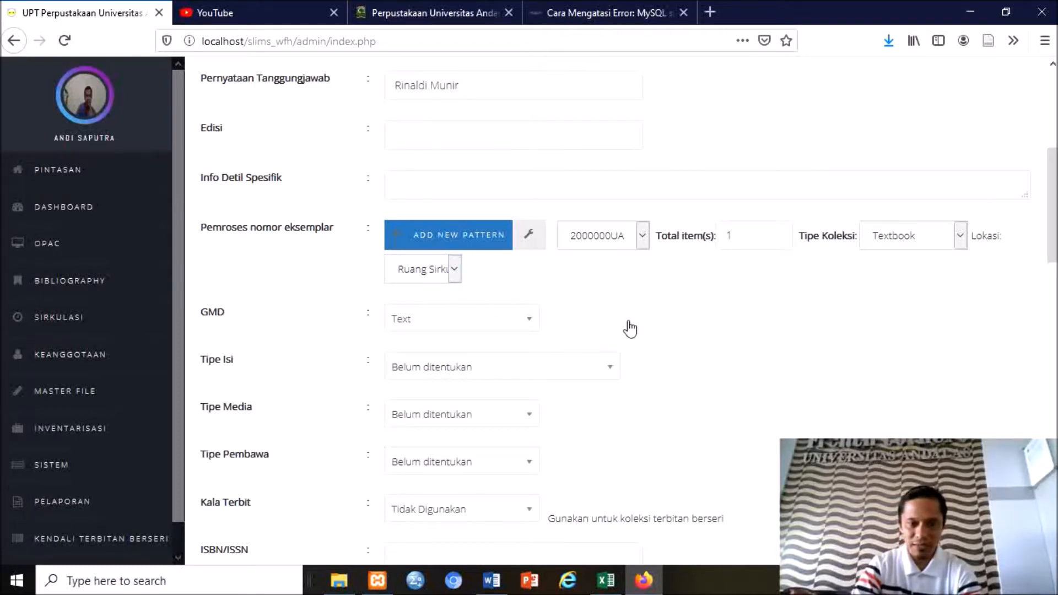
pyautogui.scroll(-3, 629, 328)
pyautogui.scroll(-6, 629, 328)
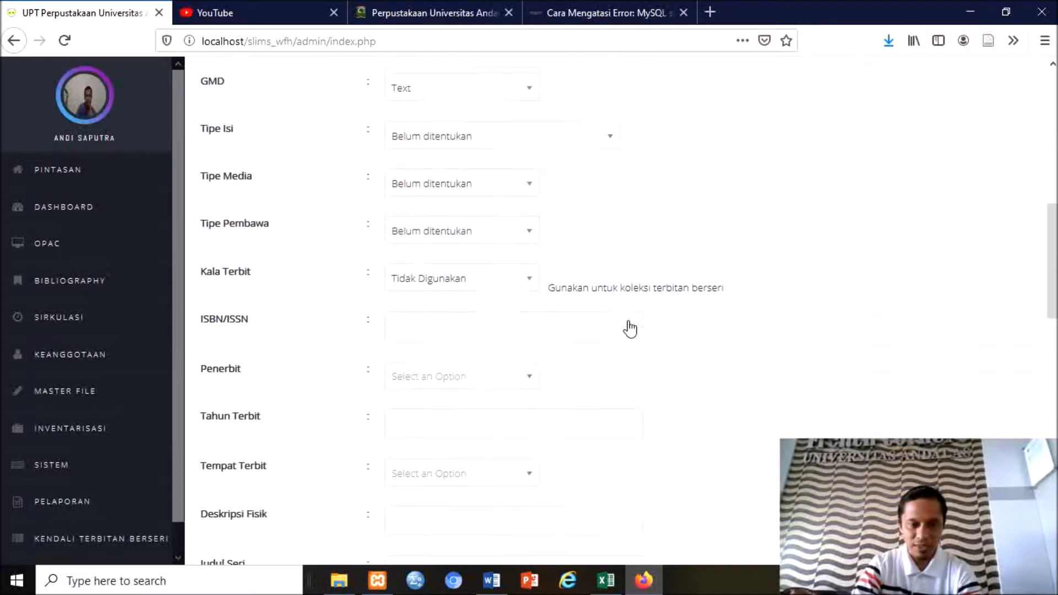
pyautogui.click(494, 323)
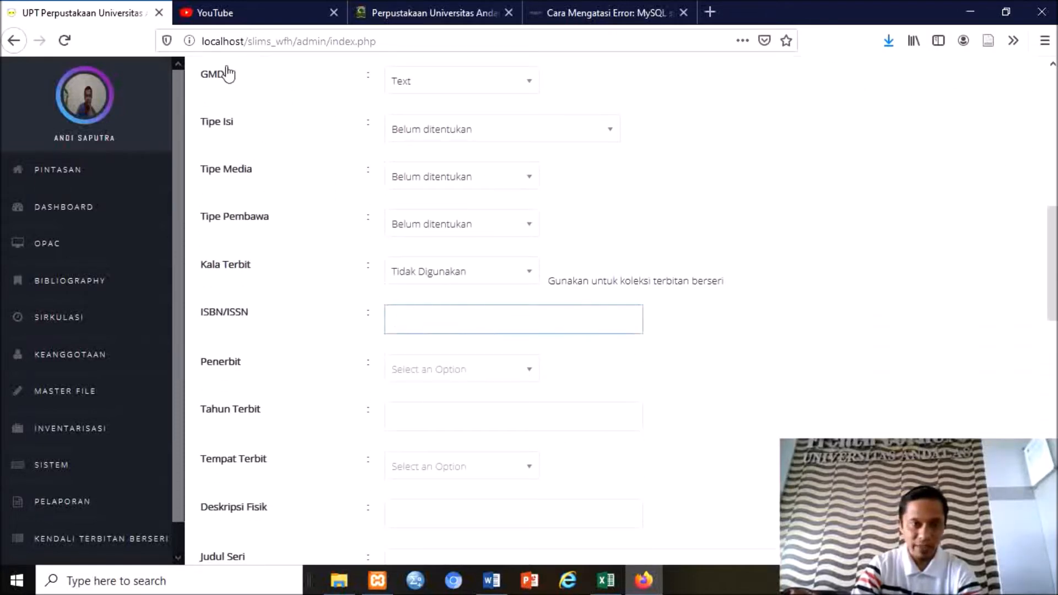
pyautogui.click(463, 16)
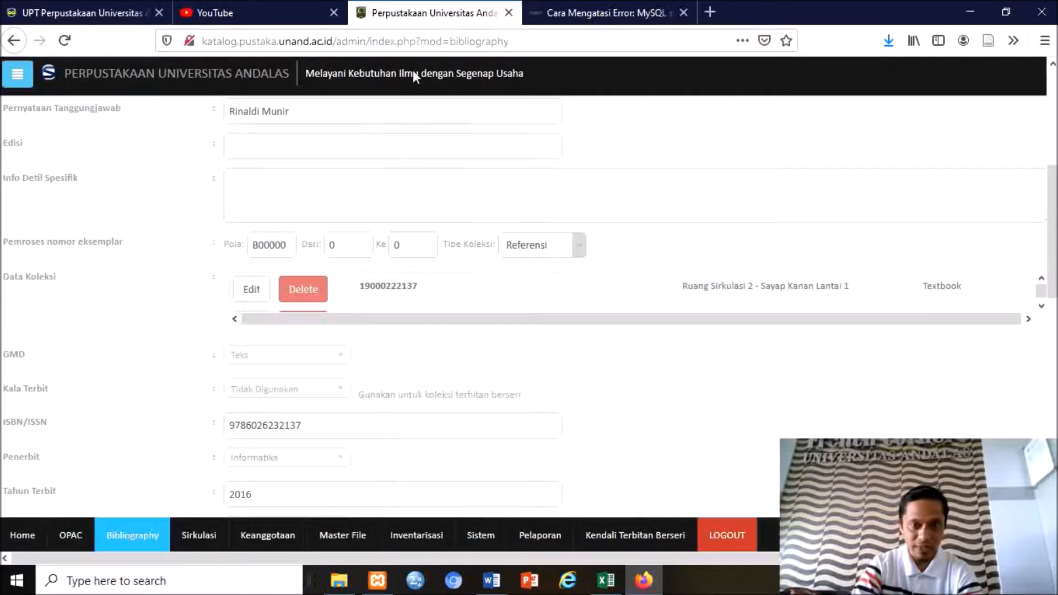
pyautogui.moveTo(319, 189); pyautogui.dragTo(223, 202)
pyautogui.hotkey('ctrl', 'c')
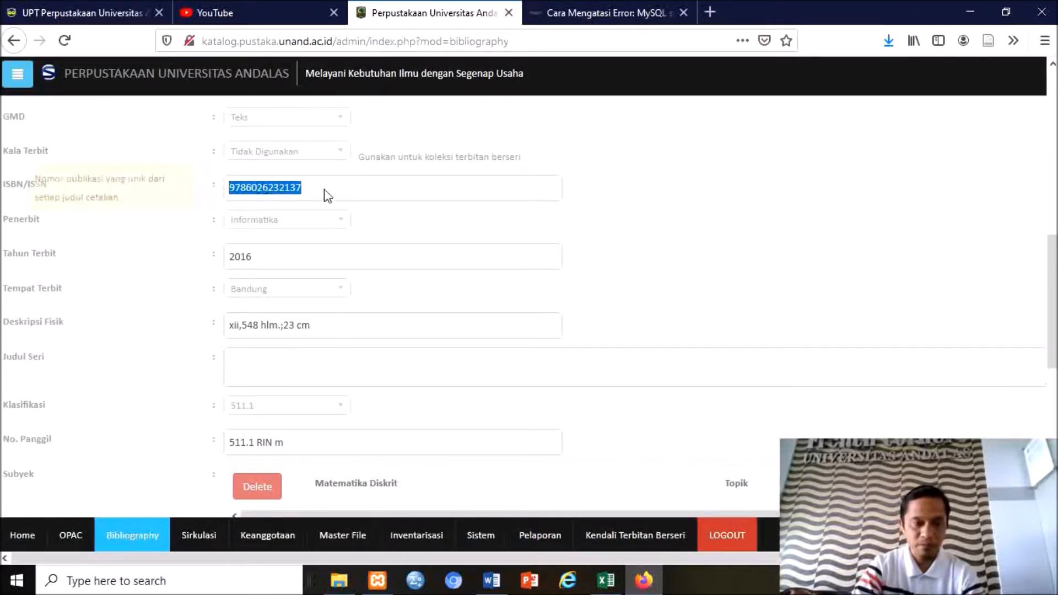
pyautogui.click(117, 16)
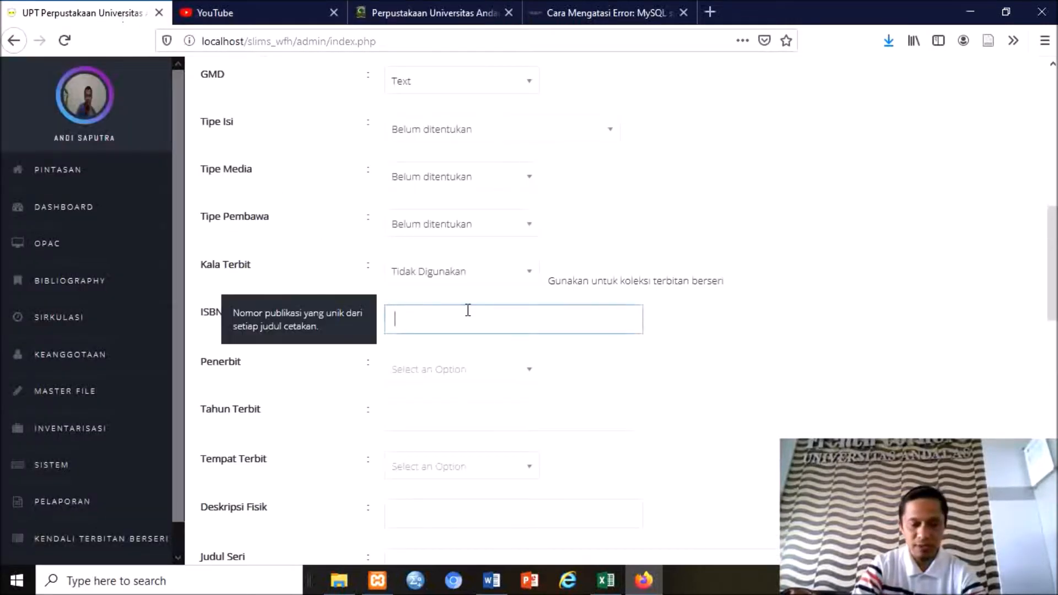
pyautogui.hotkey('ctrl', 'v')
pyautogui.click(461, 14)
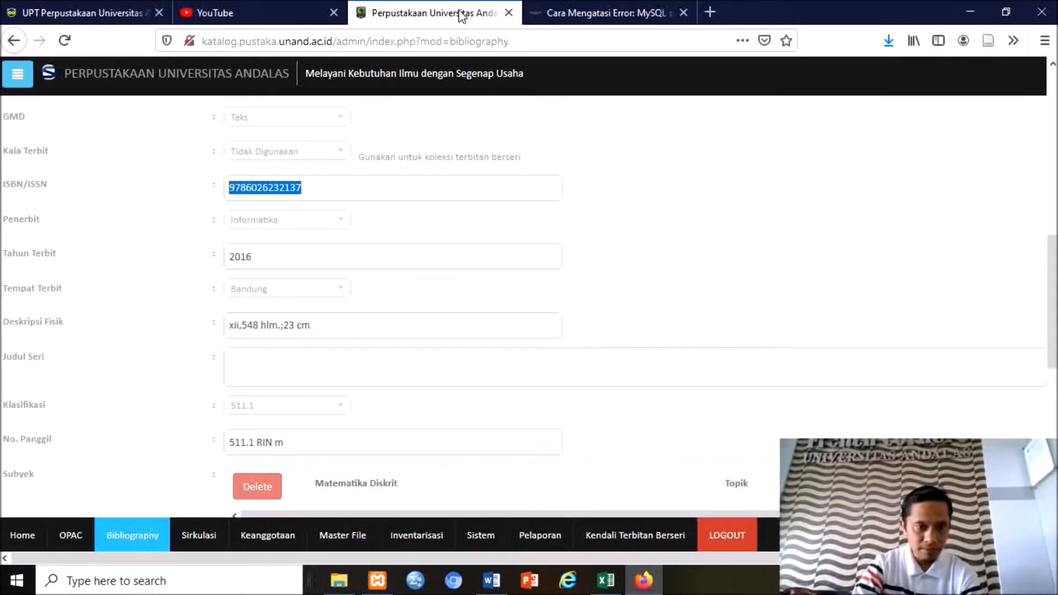
pyautogui.click(94, 14)
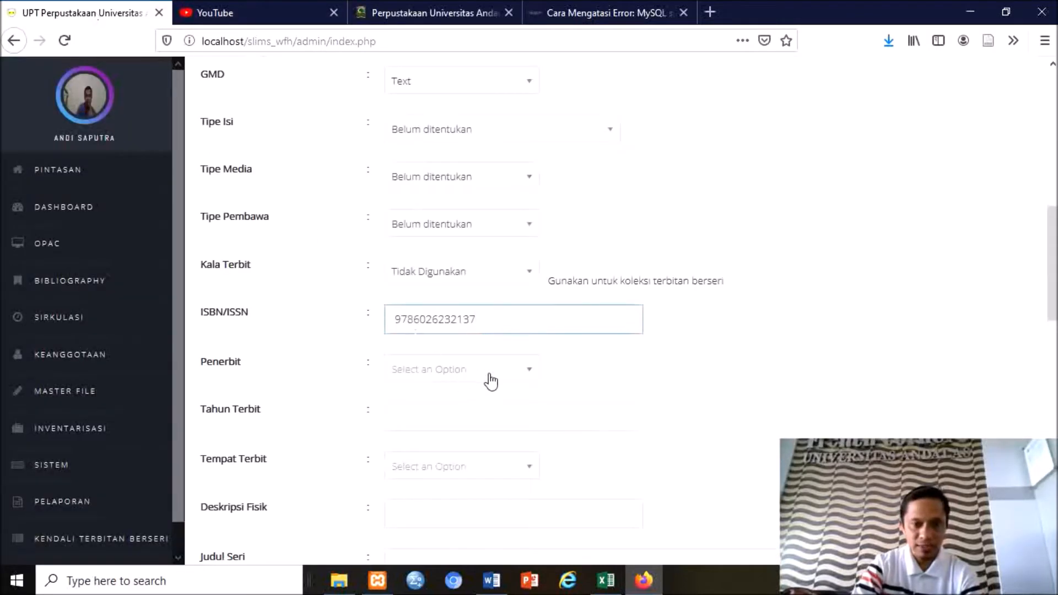
# Set publisher Informatika, publication year 2016 and place of publication Bandung.
pyautogui.click(491, 380)
pyautogui.write('Informatika')
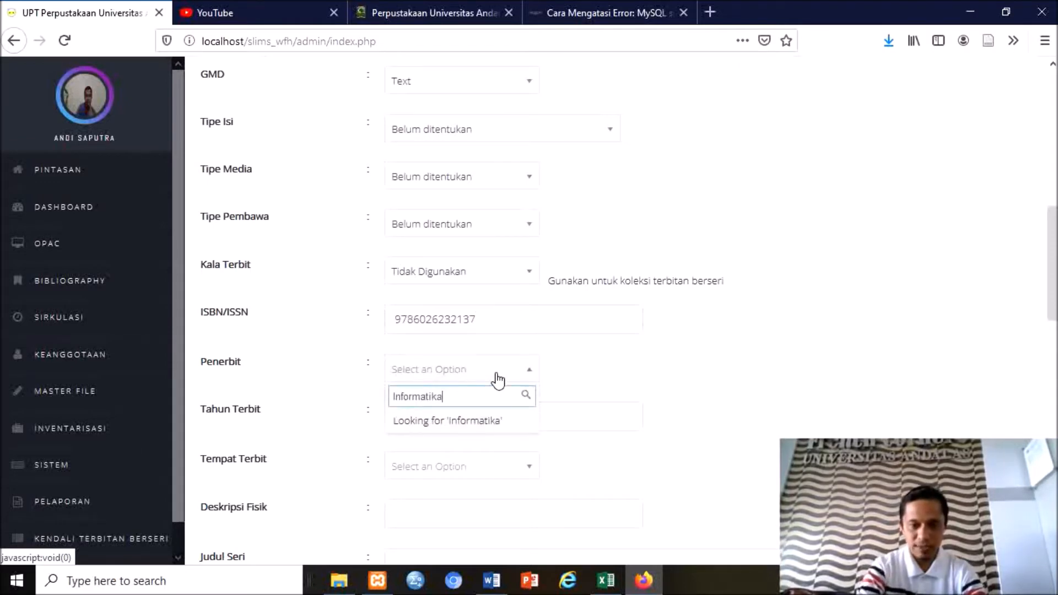
pyautogui.click(436, 425)
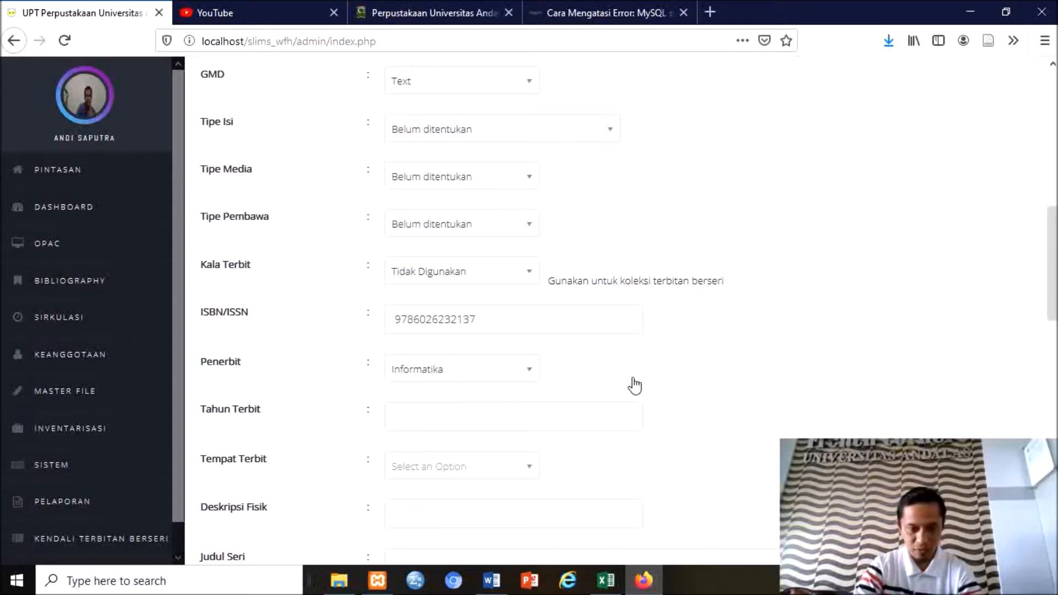
pyautogui.click(505, 407)
pyautogui.write('2016')
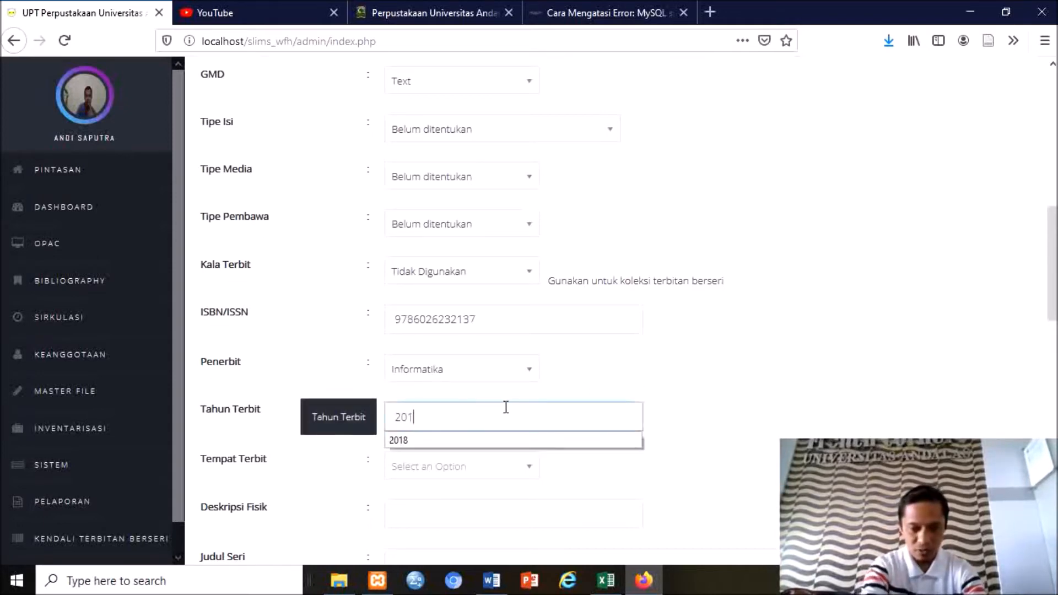
pyautogui.click(459, 470)
pyautogui.write('Bandung')
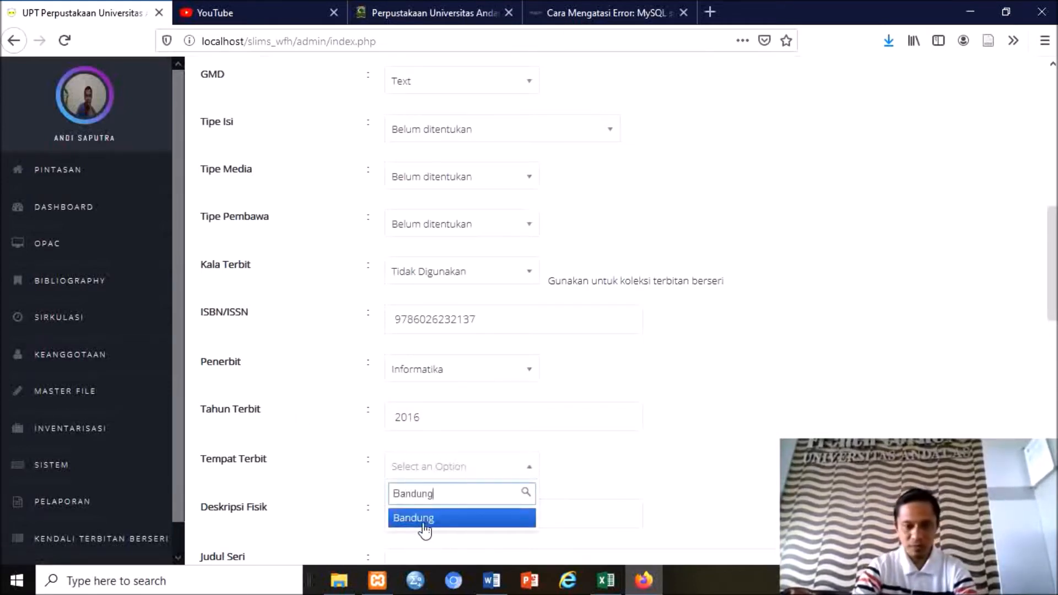
pyautogui.click(427, 521)
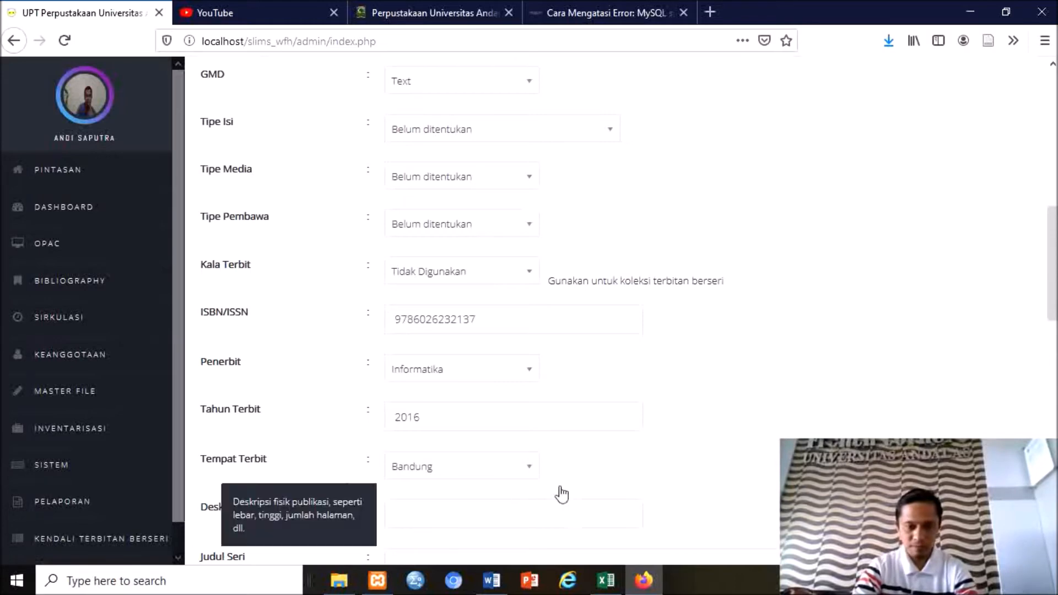
pyautogui.scroll(-4, 735, 453)
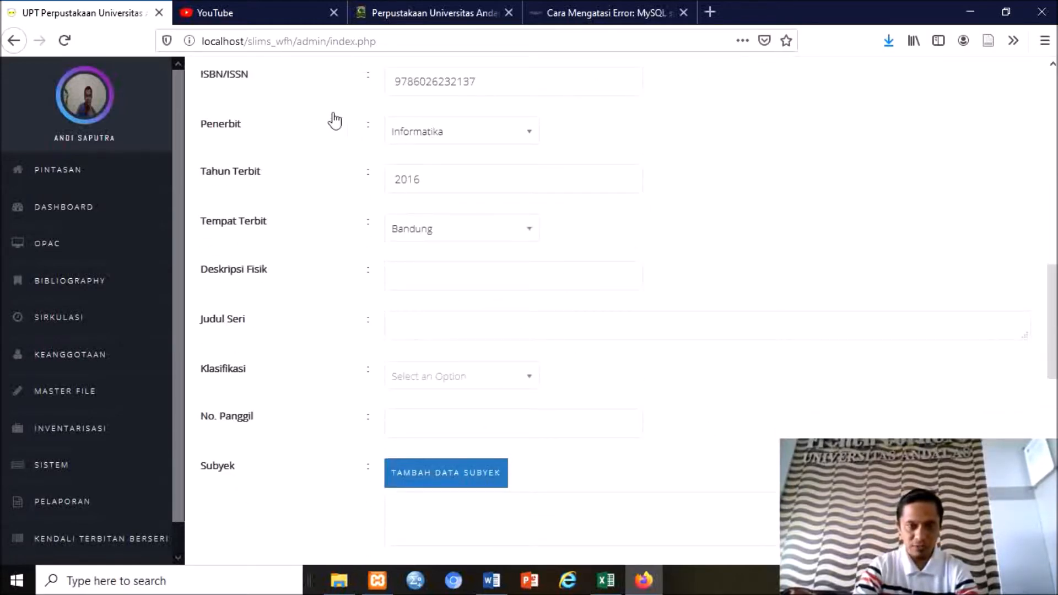
# Add 511.1 as a new classification for the record.
pyautogui.click(467, 15)
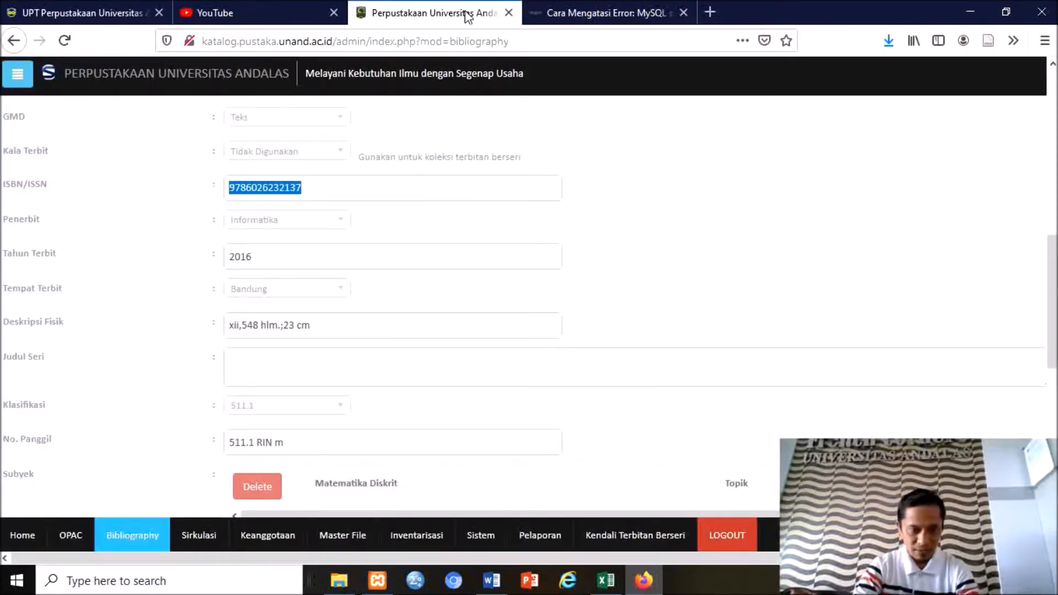
pyautogui.click(130, 14)
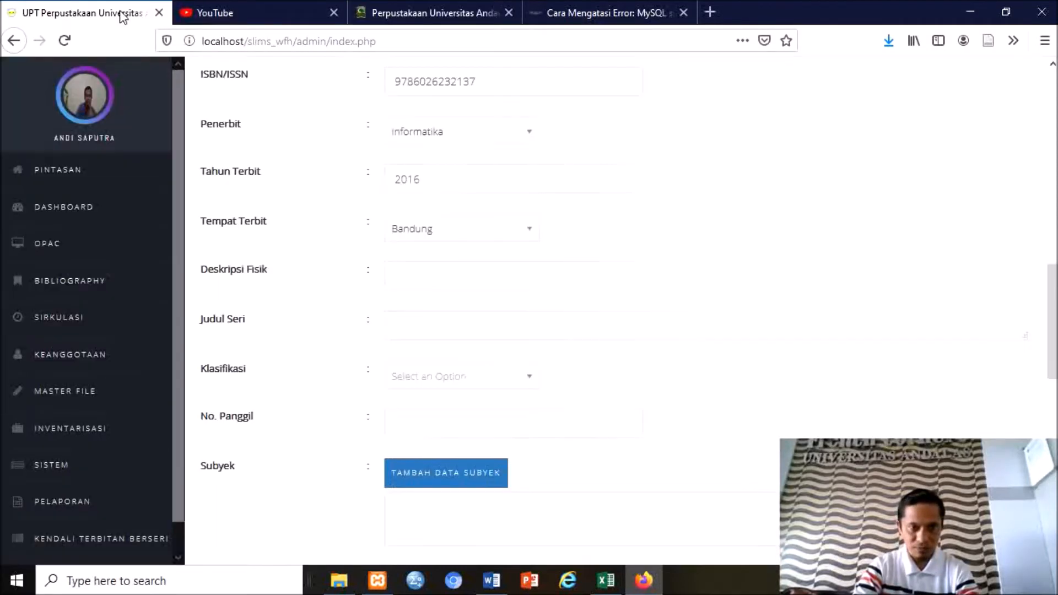
pyautogui.click(465, 381)
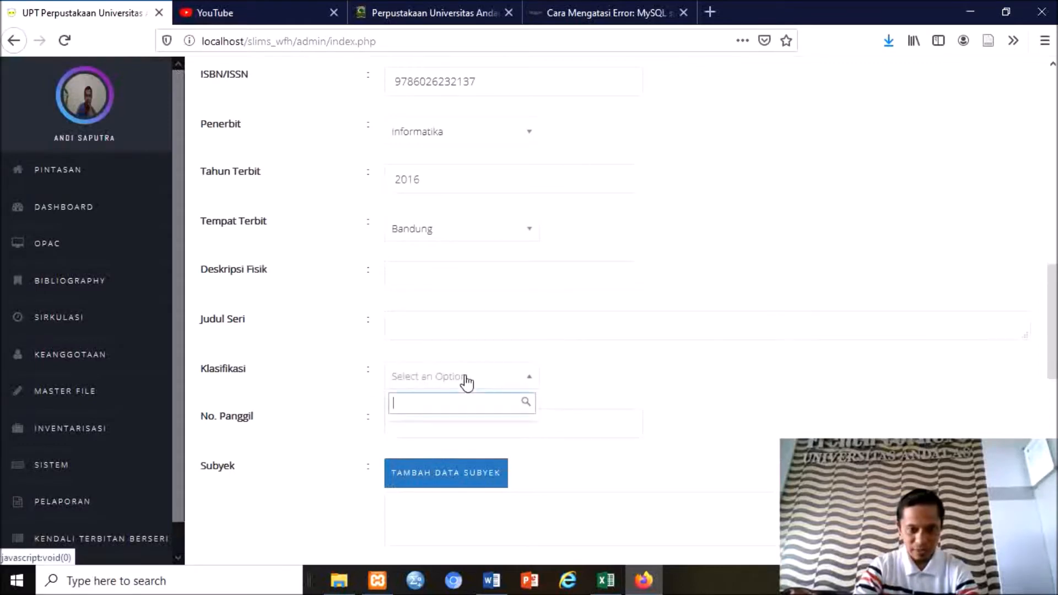
pyautogui.write('5111')
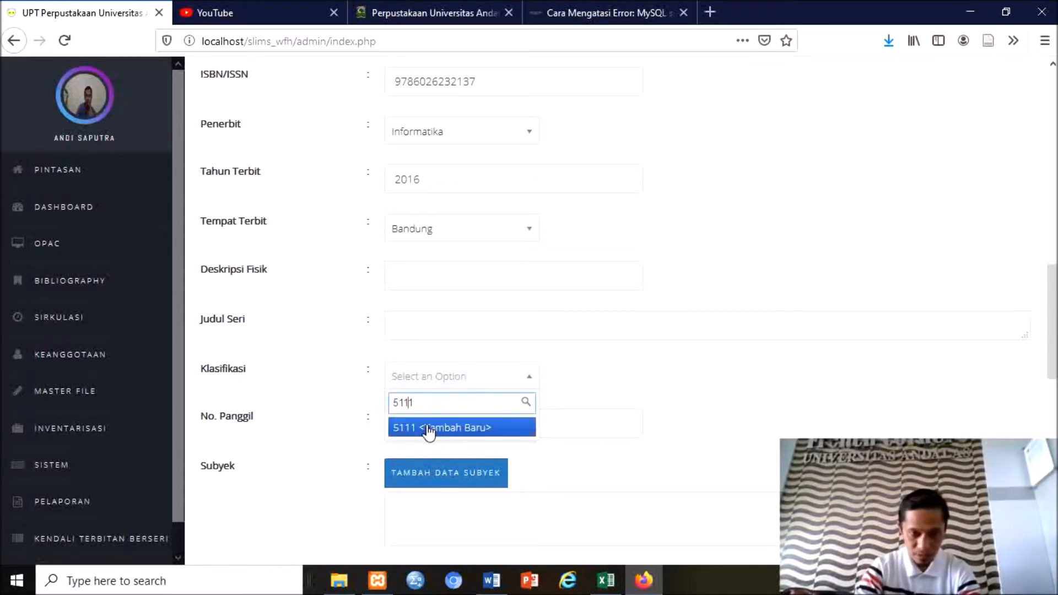
pyautogui.write('.')
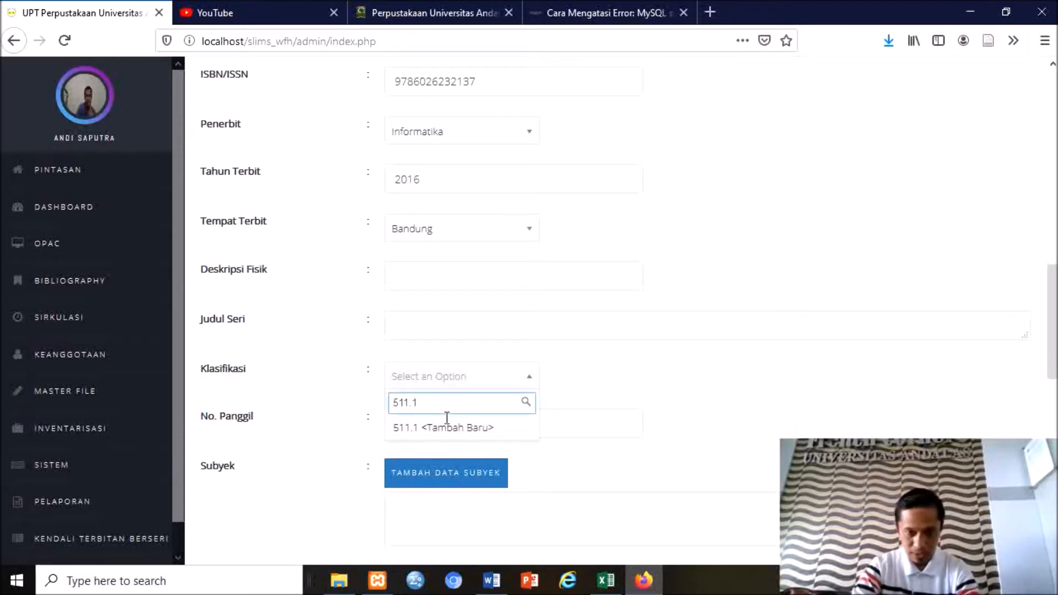
pyautogui.click(414, 432)
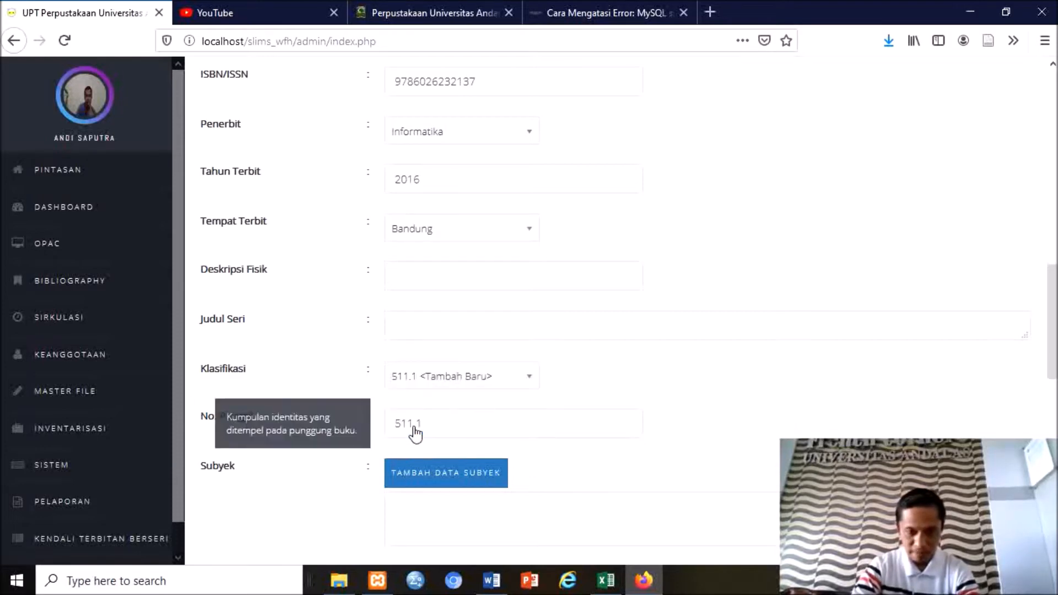
# Copy the call number 511.1 RIN m from the Andalas catalogue into No. Panggil.
pyautogui.click(450, 419)
pyautogui.click(472, 12)
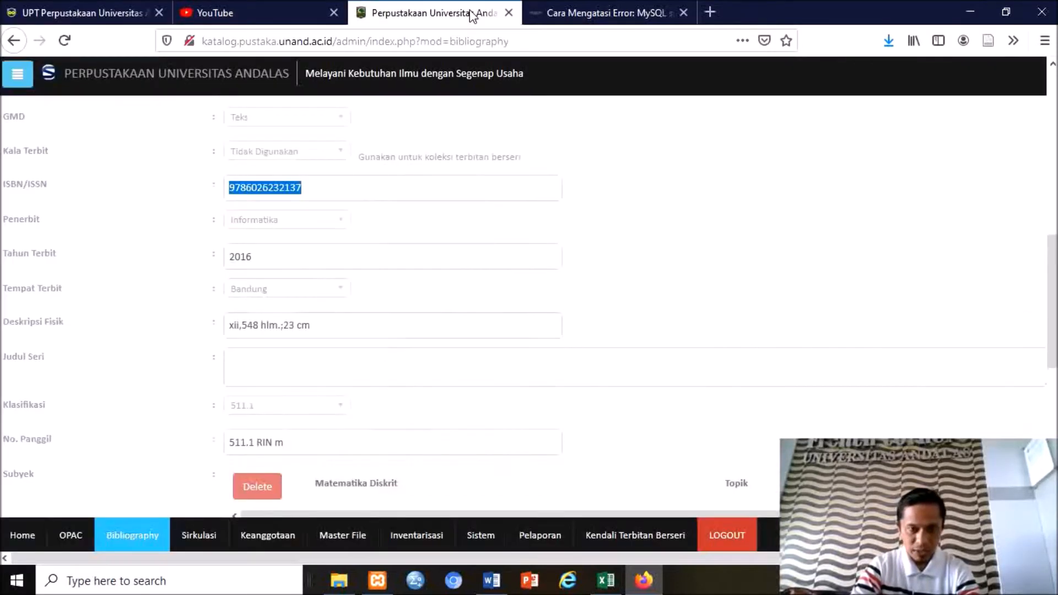
pyautogui.moveTo(294, 445); pyautogui.dragTo(232, 445)
pyautogui.hotkey('ctrl', 'c')
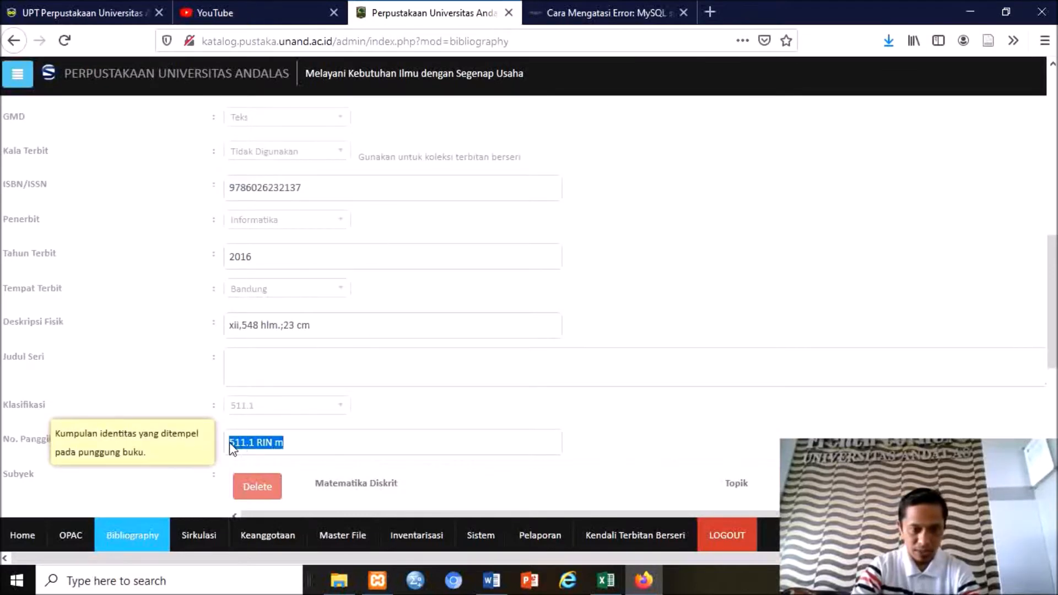
pyautogui.click(82, 15)
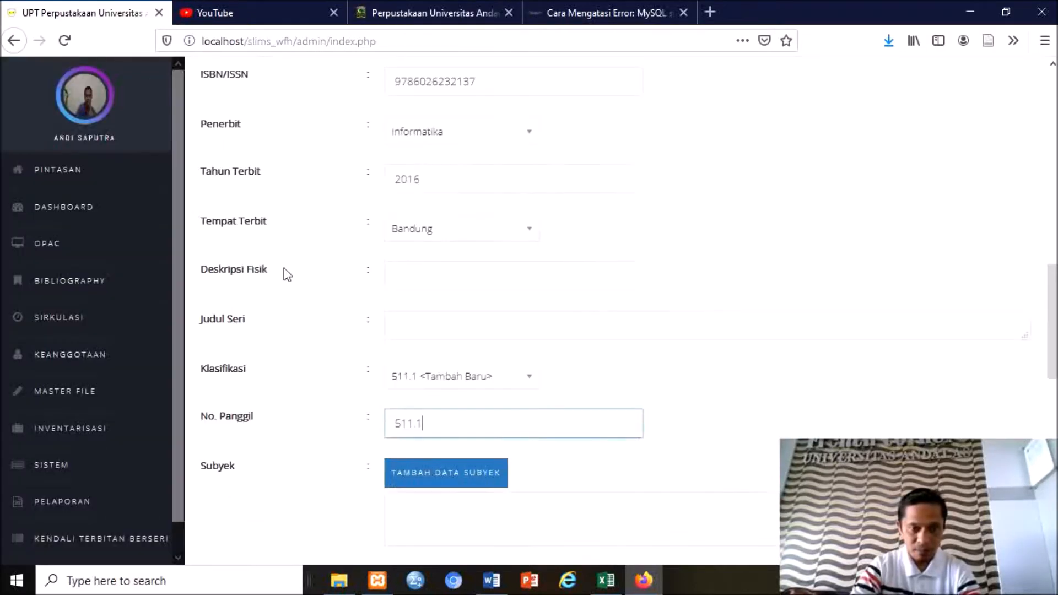
pyautogui.moveTo(458, 423); pyautogui.dragTo(393, 425)
pyautogui.hotkey('ctrl', 'v')
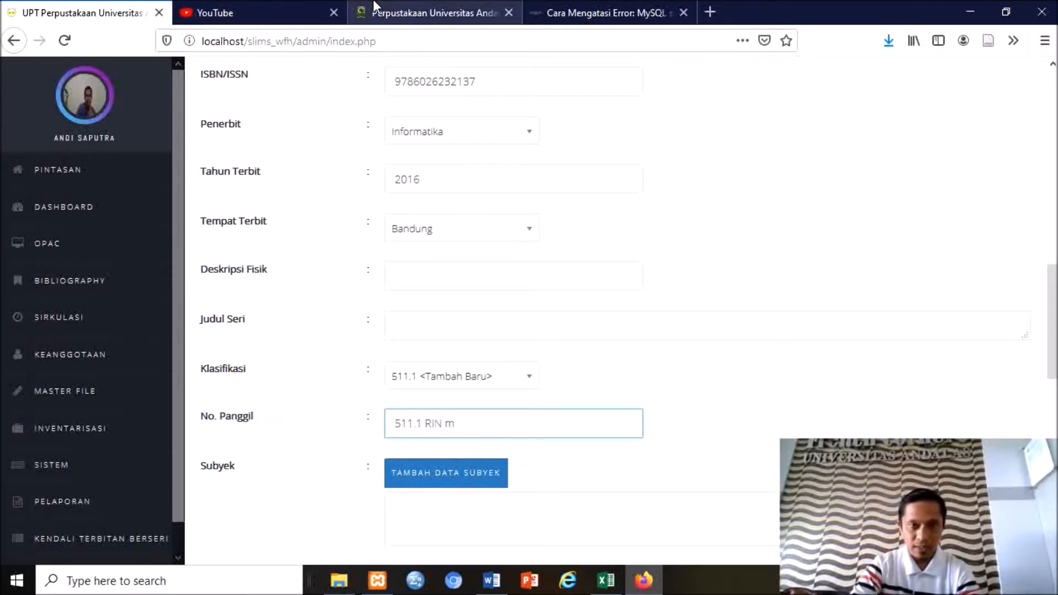
pyautogui.click(421, 17)
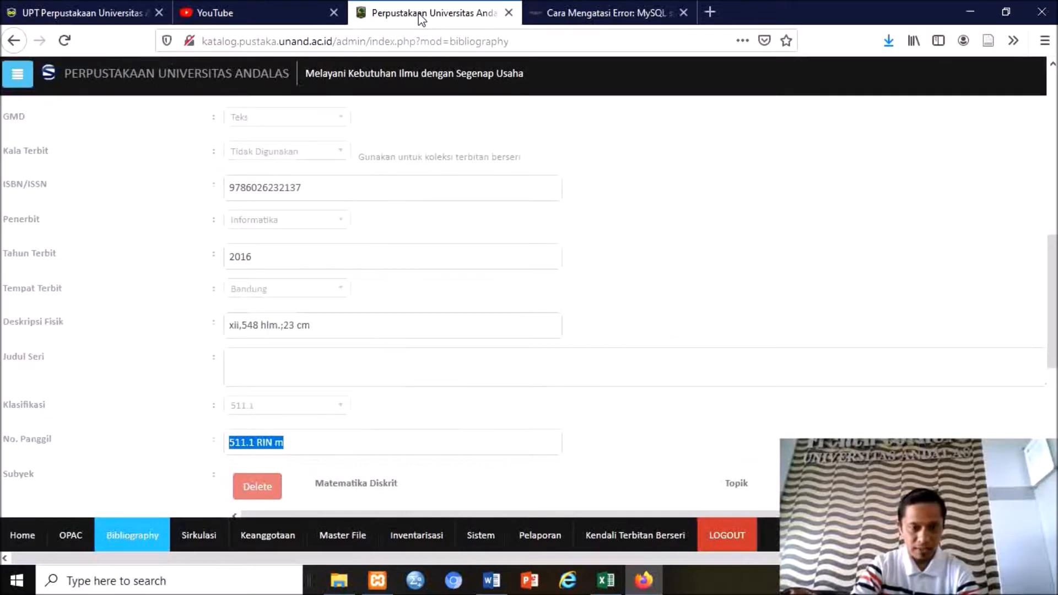
pyautogui.click(107, 17)
# Attach the topic 'Matematika Diskrit' to the record as its subject.
pyautogui.click(444, 491)
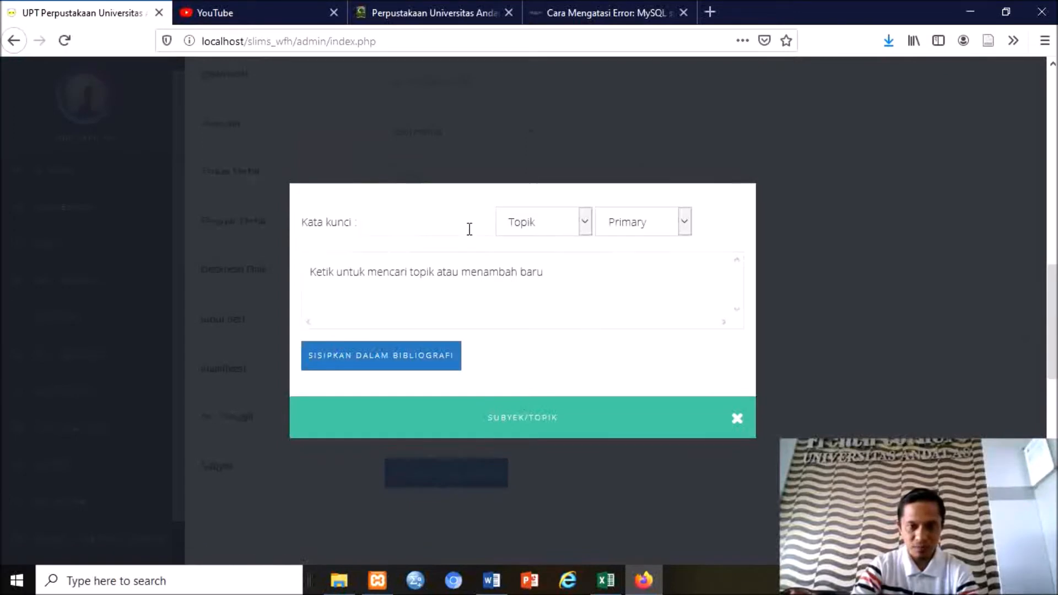
pyautogui.click(401, 227)
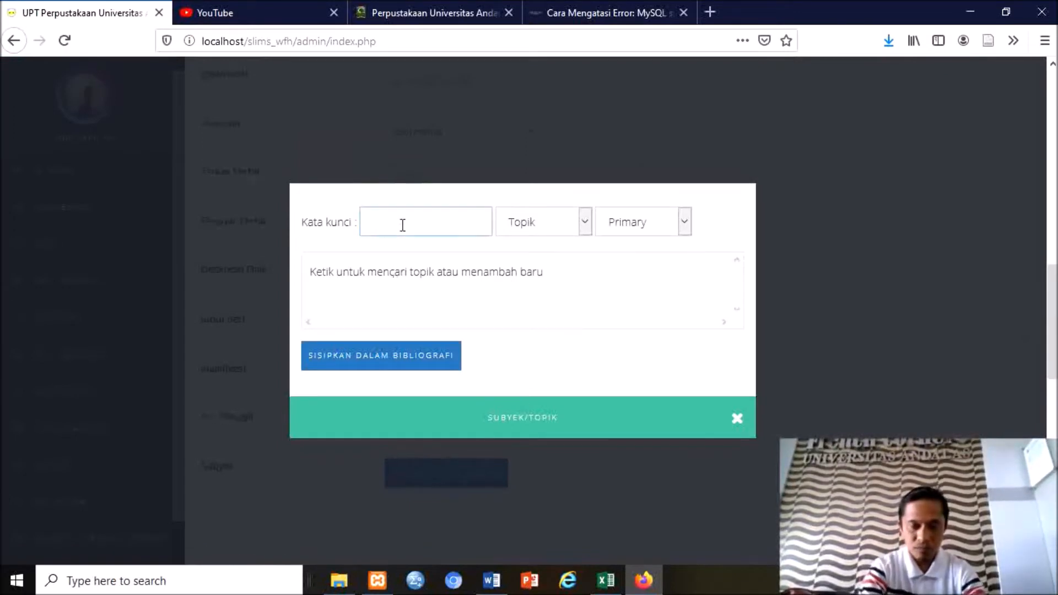
pyautogui.write('Matematika Diskrit')
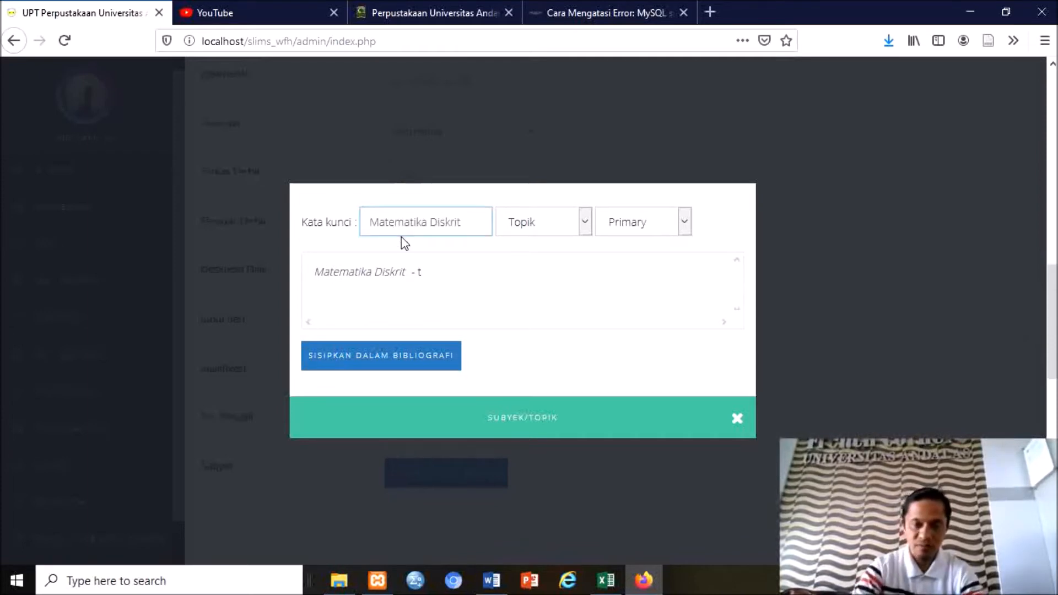
pyautogui.doubleClick(394, 276)
pyautogui.click(393, 273)
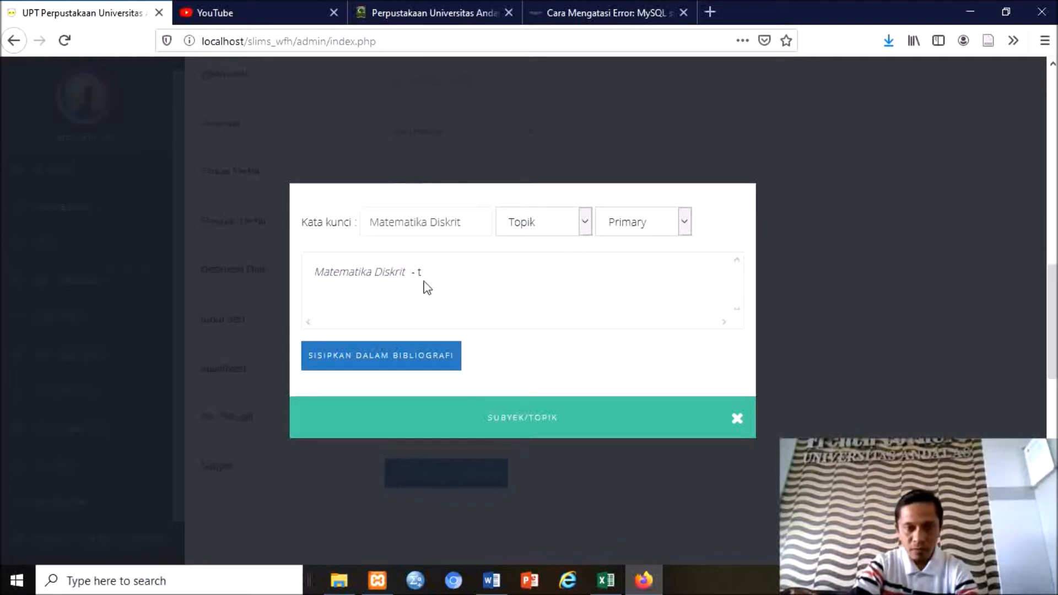
pyautogui.click(378, 359)
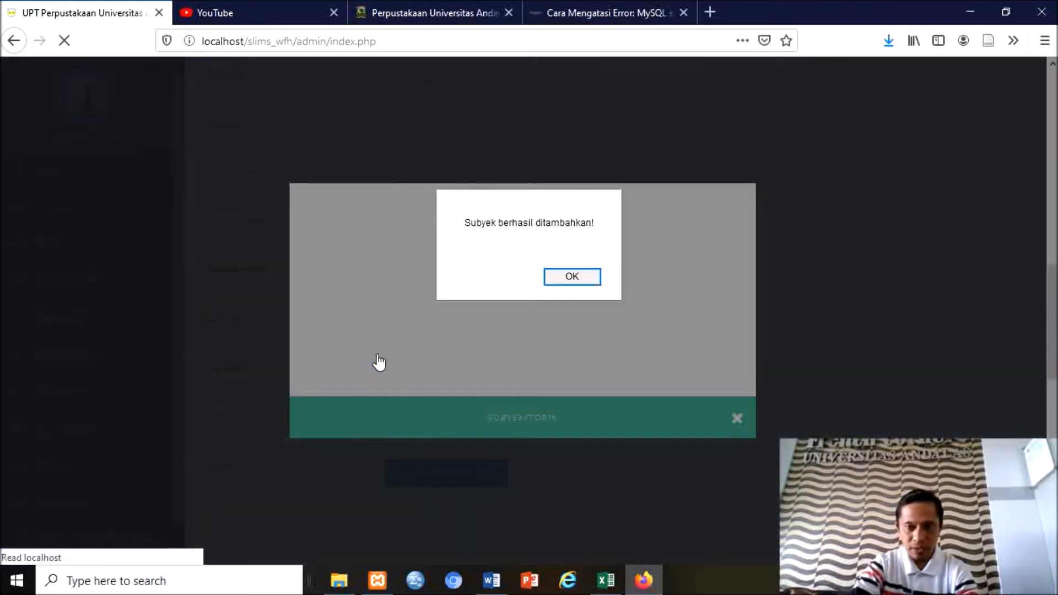
pyautogui.click(565, 278)
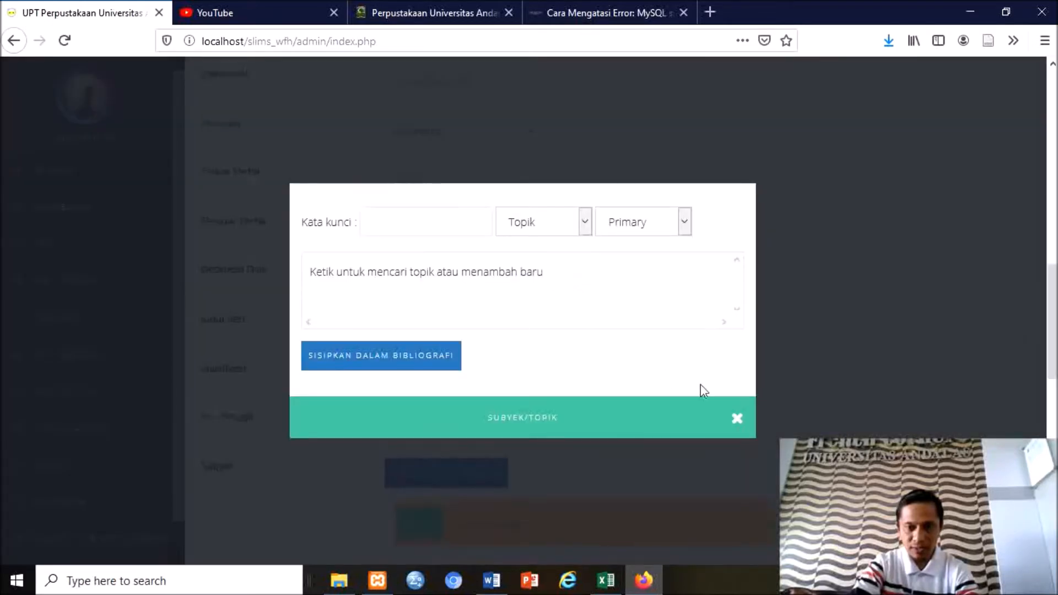
pyautogui.click(735, 419)
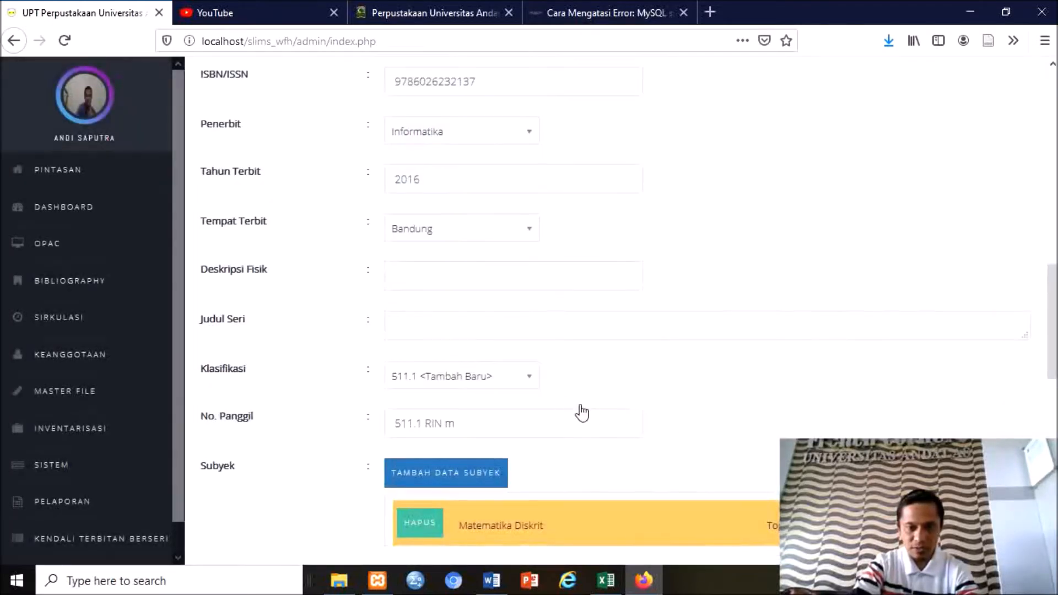
pyautogui.scroll(-3, 579, 413)
pyautogui.scroll(-2, 579, 413)
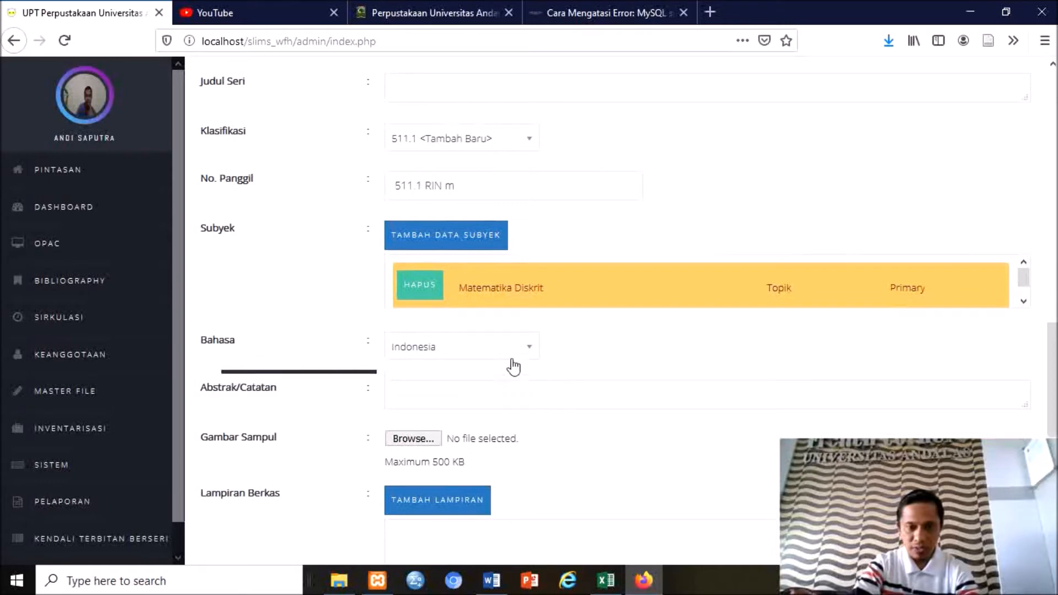
pyautogui.scroll(-3, 602, 388)
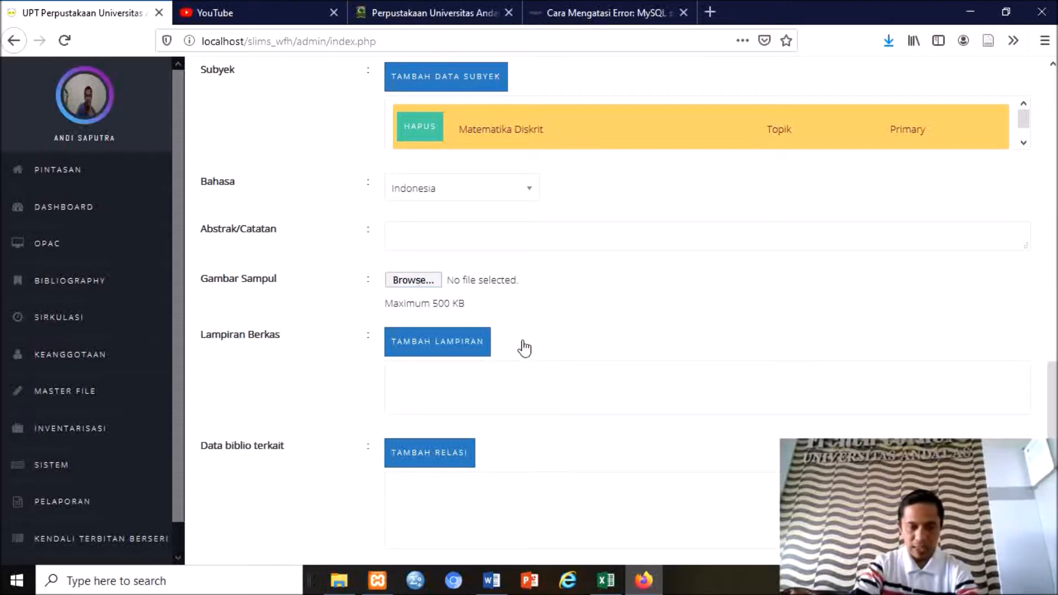
pyautogui.click(463, 346)
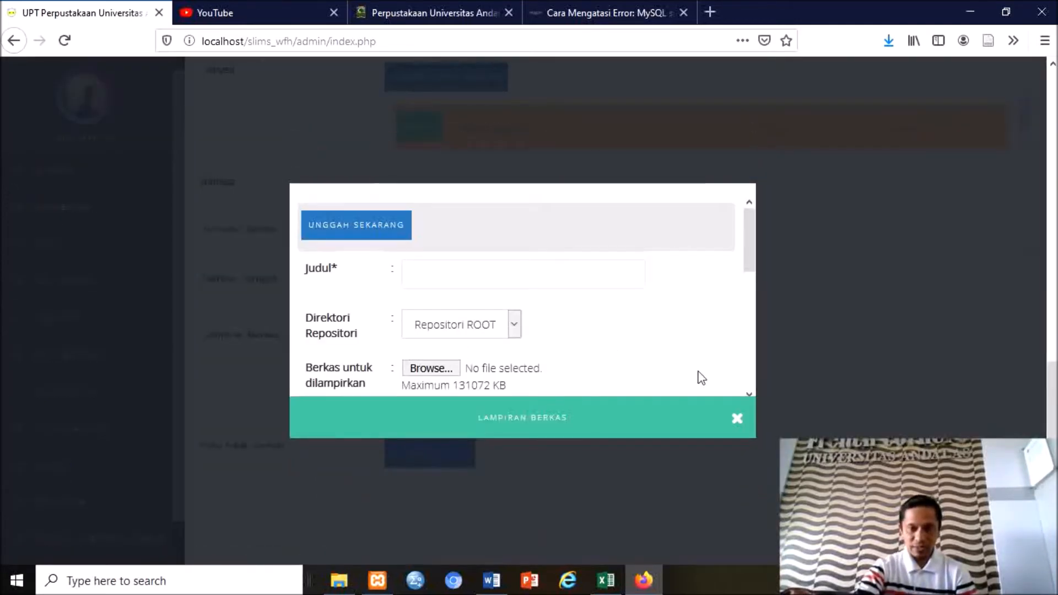
pyautogui.click(737, 420)
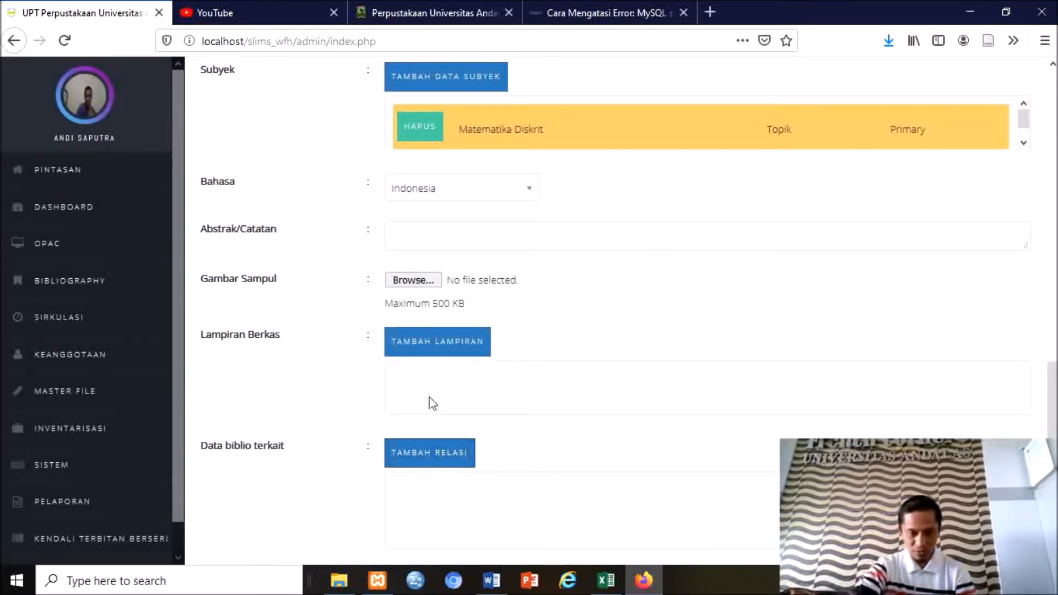
pyautogui.scroll(-5, 432, 403)
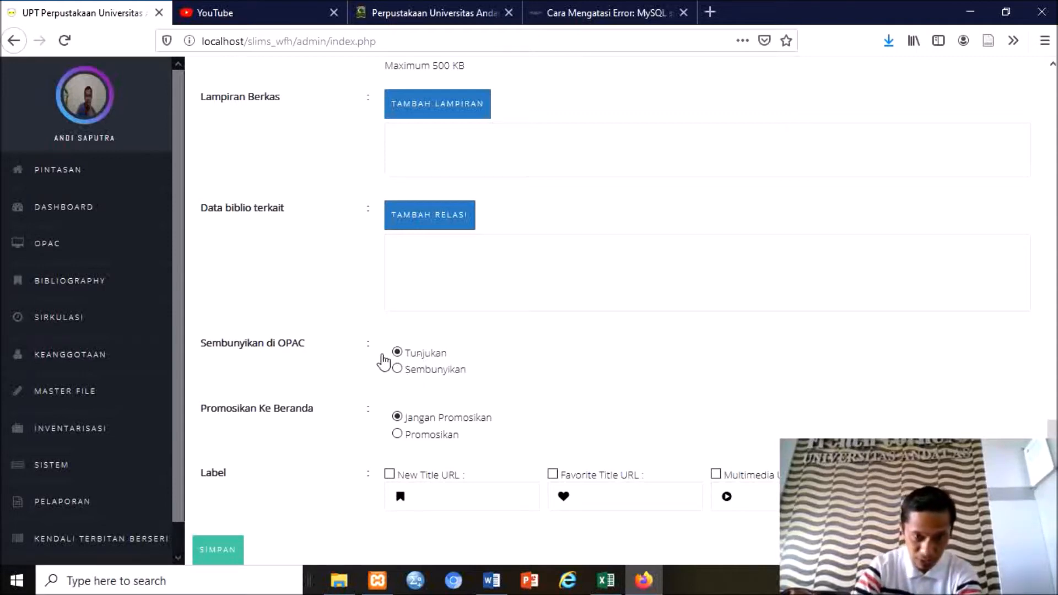
# Save the Matematika Diskrit record and open Daftar Bibliografi to see it listed.
pyautogui.scroll(-2, 409, 358)
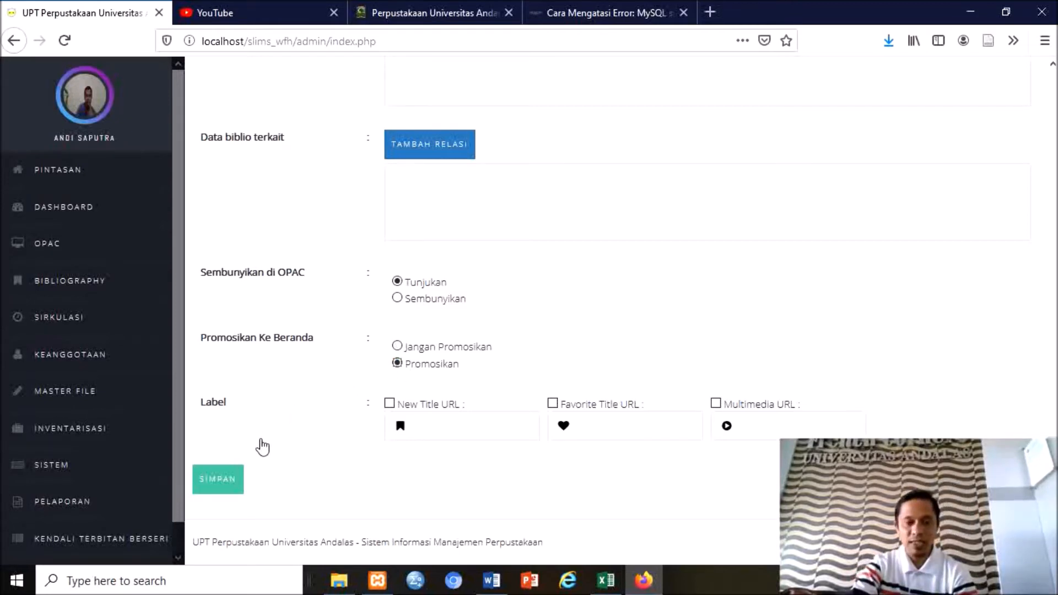
pyautogui.click(229, 485)
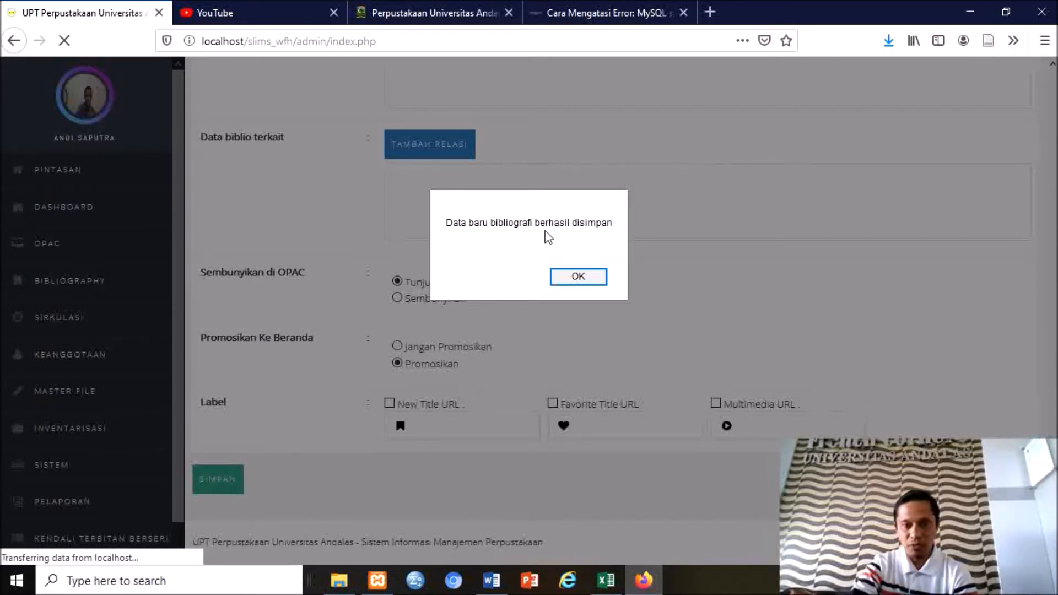
pyautogui.click(578, 276)
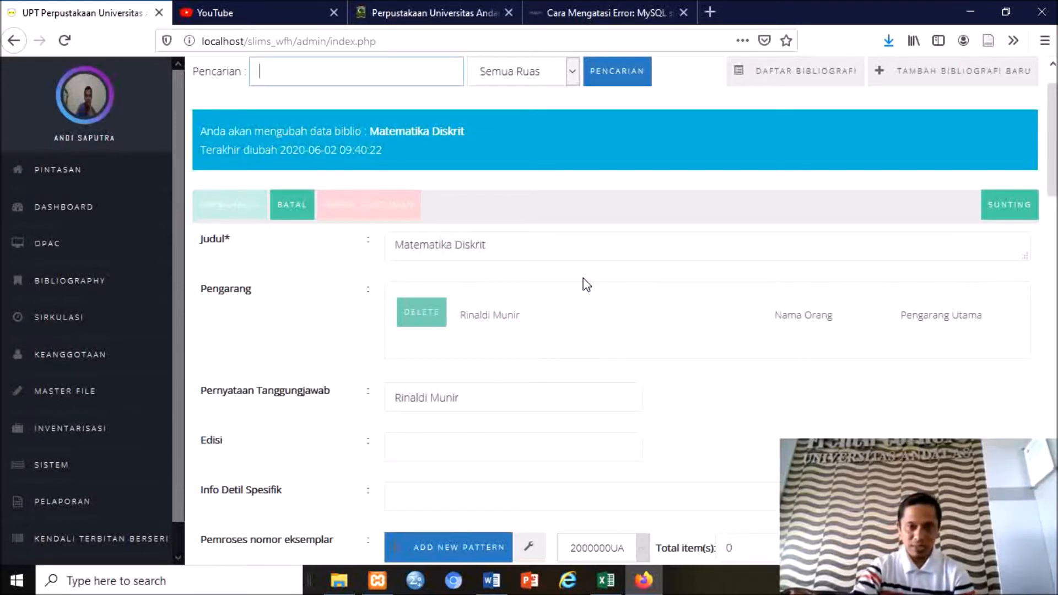
pyautogui.click(82, 290)
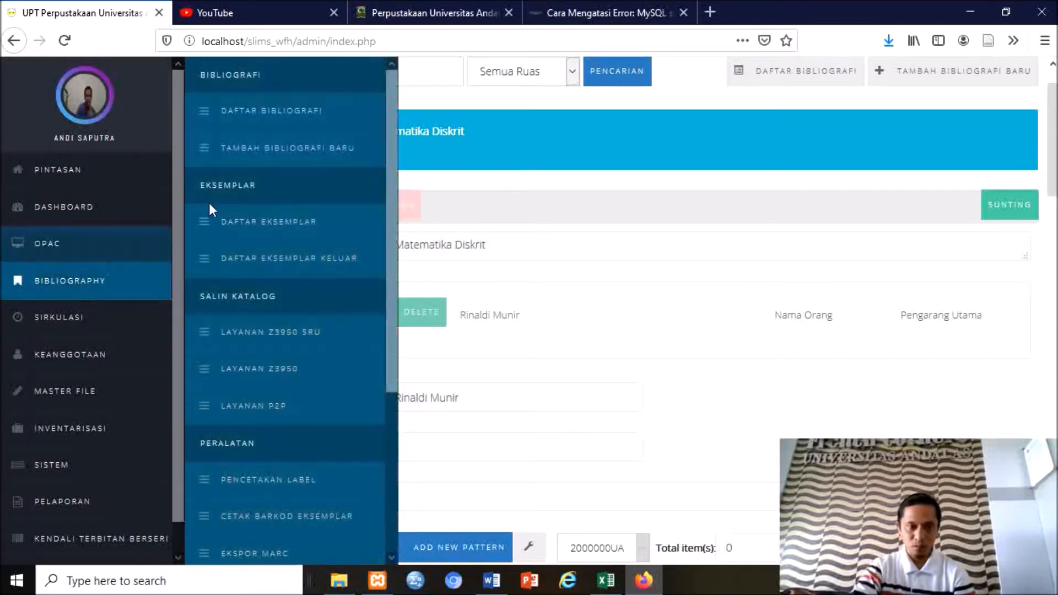
pyautogui.click(281, 117)
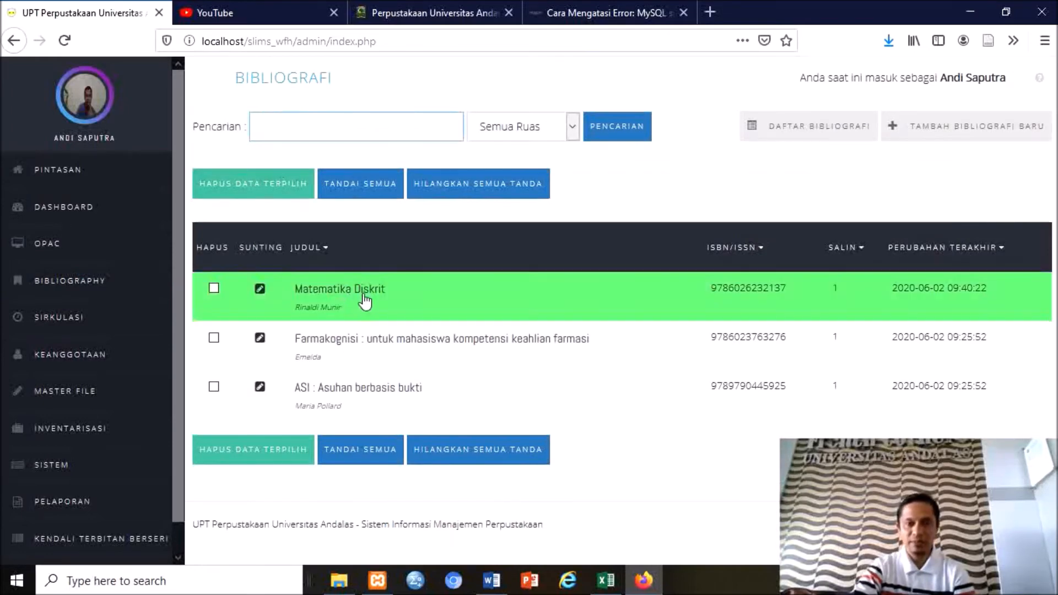
# Open the Matematika Diskrit record and review author Rinaldi Munir, call number 511.1 RIN m, item 2000001UA.
pyautogui.click(260, 289)
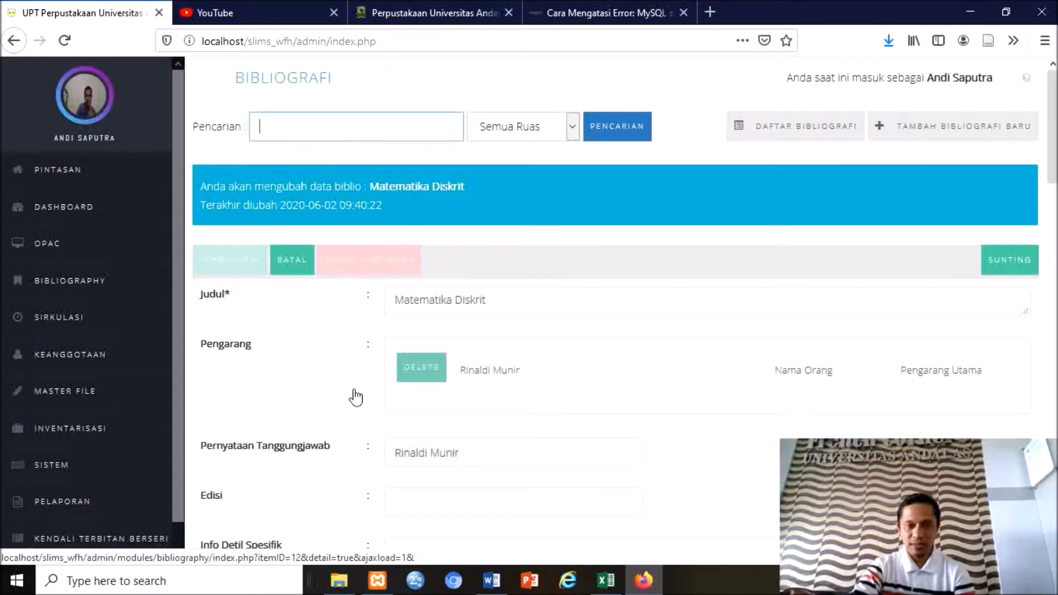
pyautogui.scroll(-5, 356, 397)
pyautogui.scroll(-7, 354, 398)
pyautogui.scroll(-4, 354, 398)
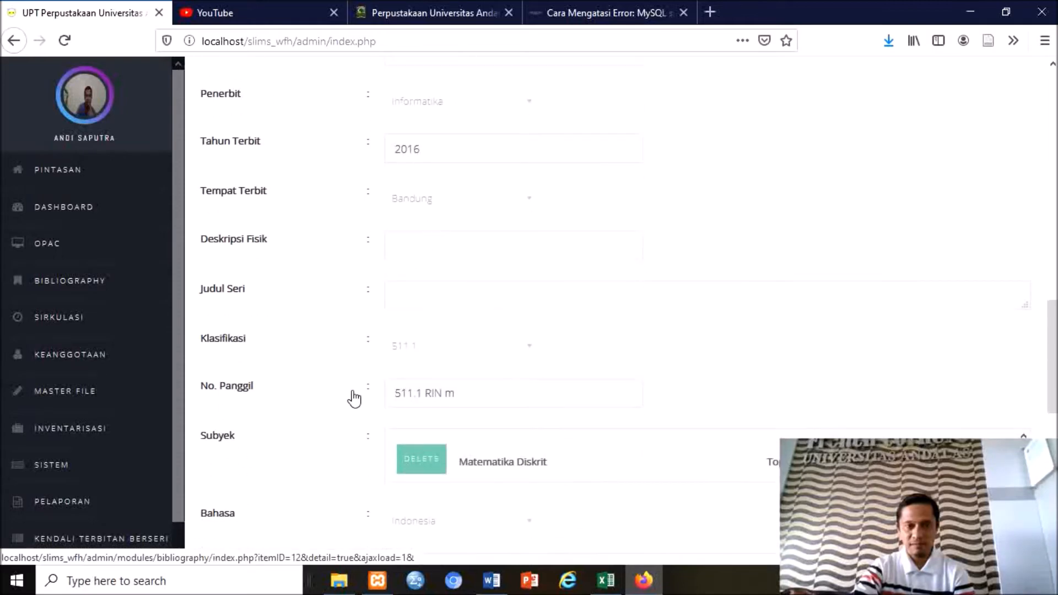
pyautogui.scroll(12, 354, 398)
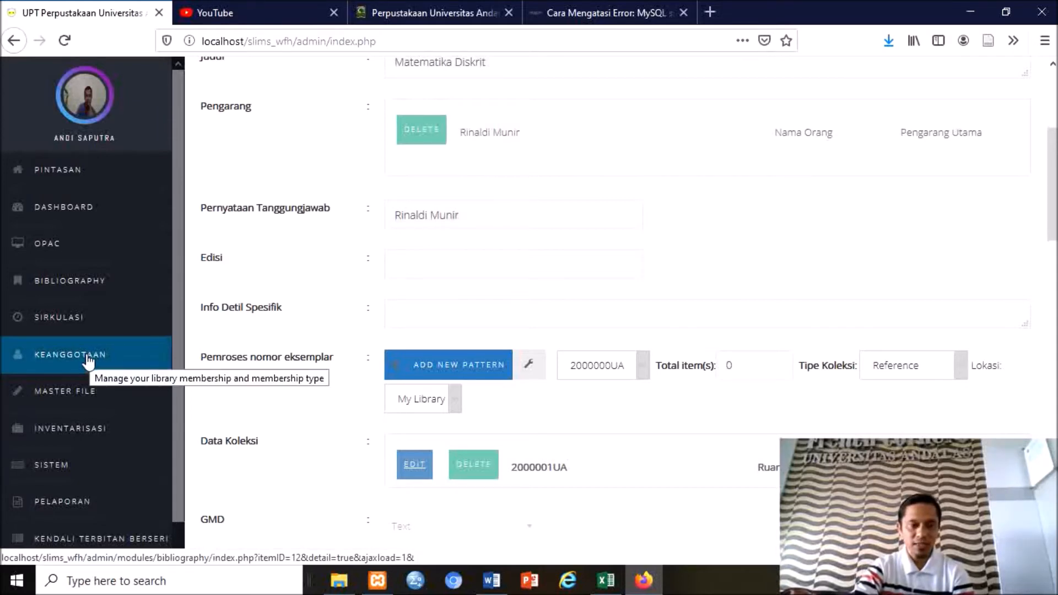
# Open copy 2000001UA from Daftar Eksemplar and review its location, collection type and status.
pyautogui.click(88, 284)
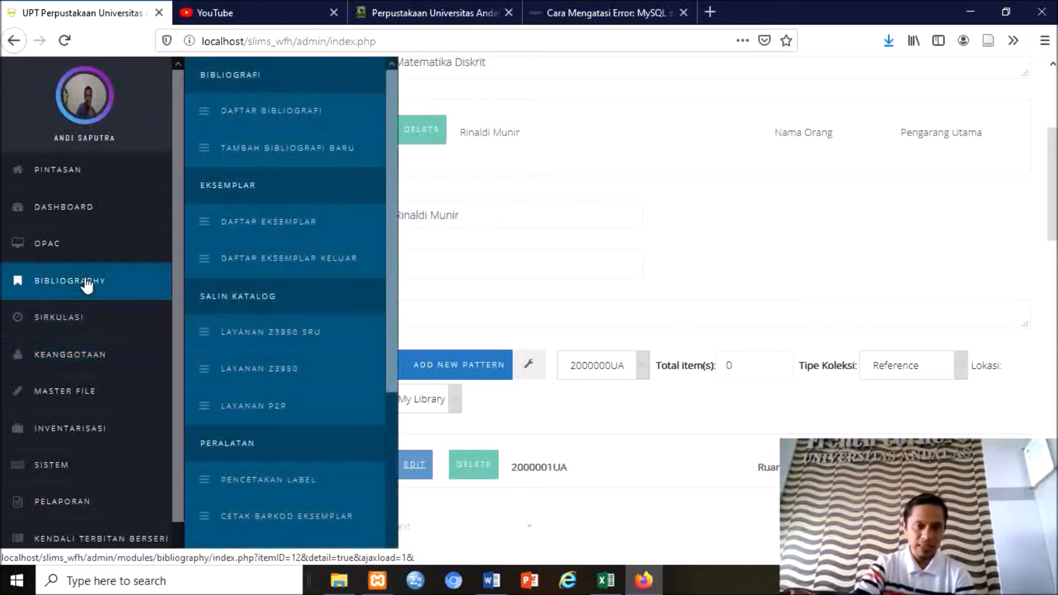
pyautogui.click(244, 230)
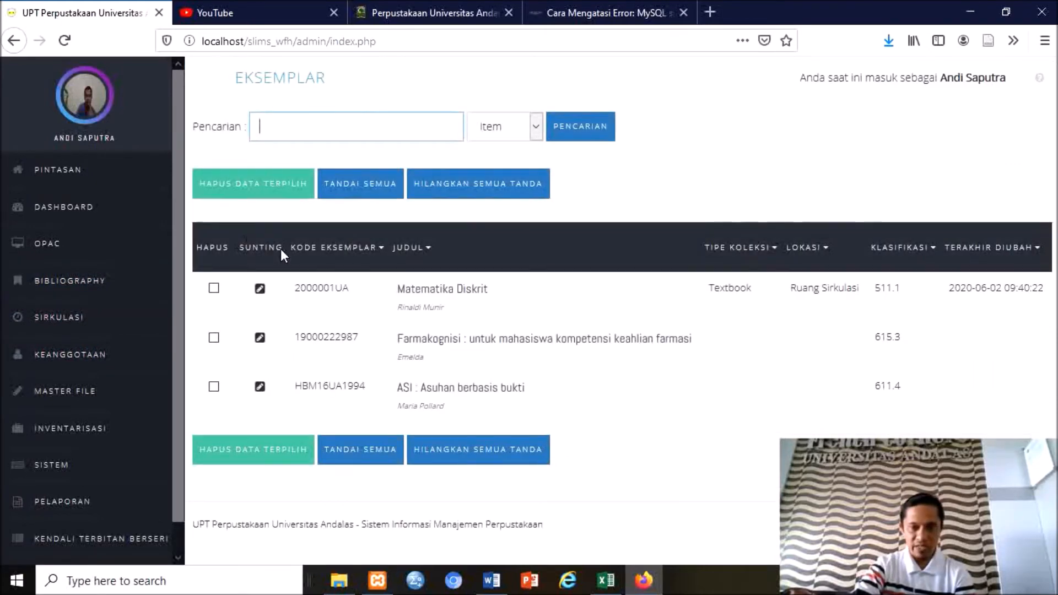
pyautogui.click(261, 289)
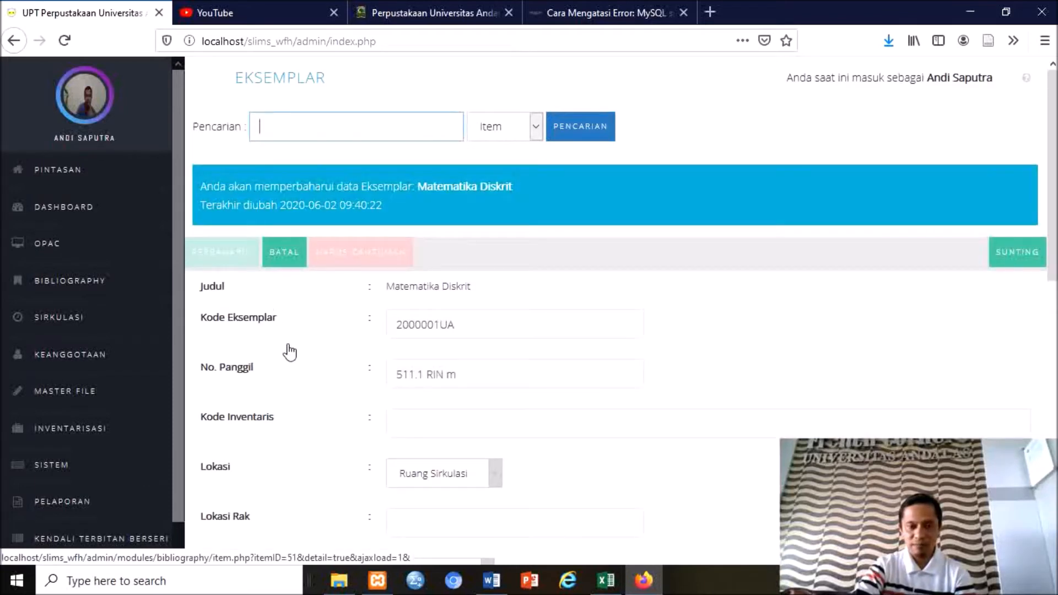
pyautogui.scroll(-2, 289, 353)
pyautogui.scroll(-4, 288, 352)
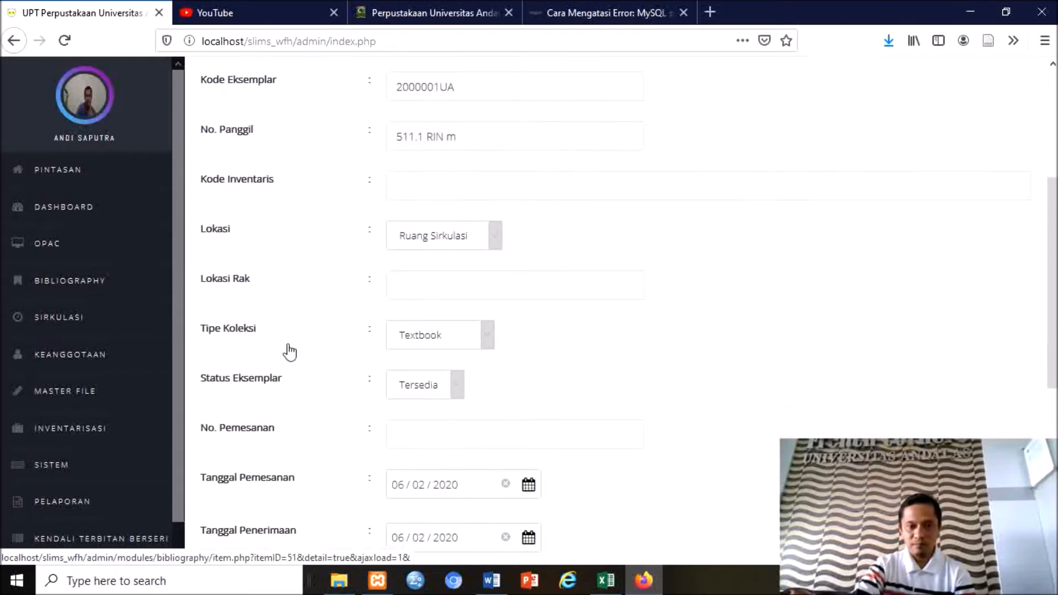
pyautogui.scroll(-4, 289, 353)
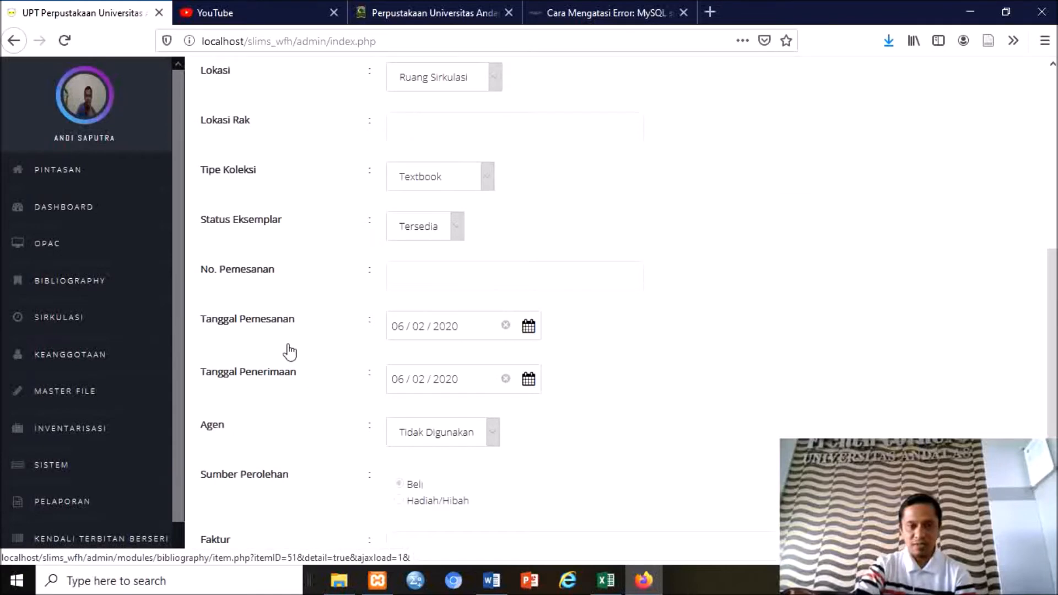
pyautogui.scroll(10, 289, 353)
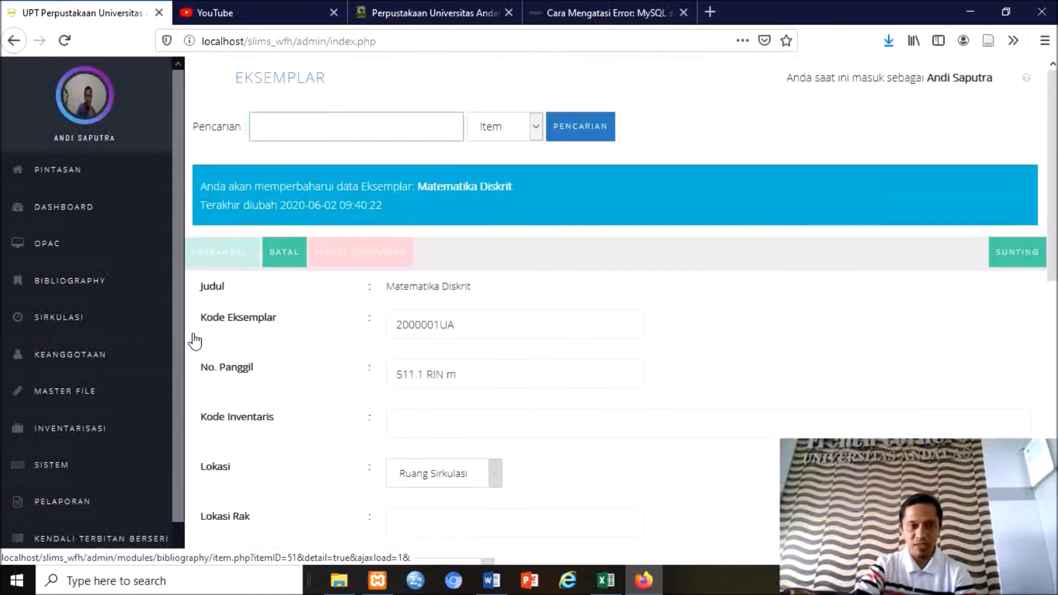
pyautogui.click(92, 292)
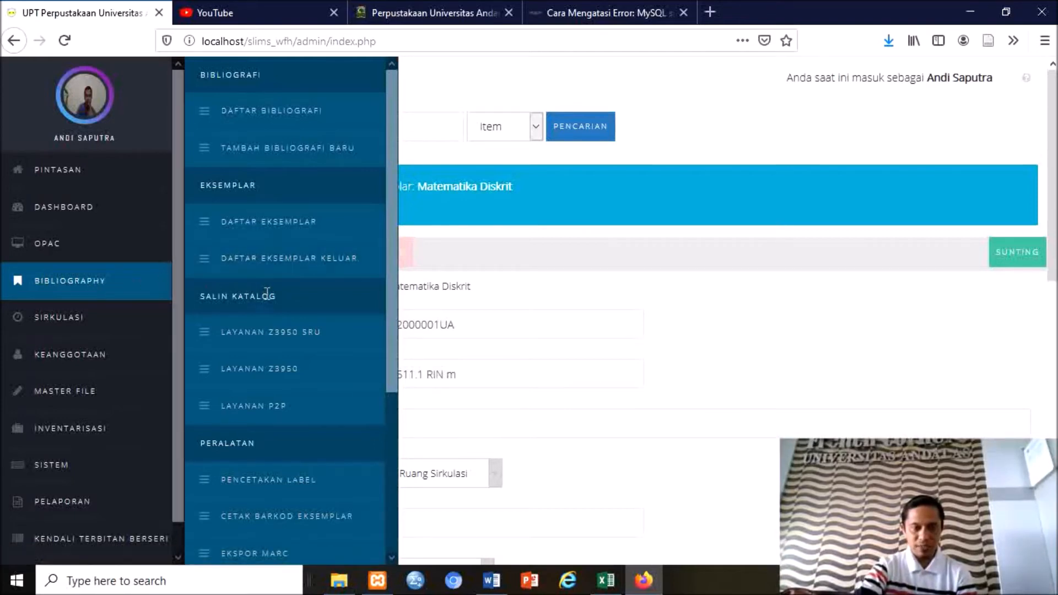
pyautogui.scroll(-5, 268, 293)
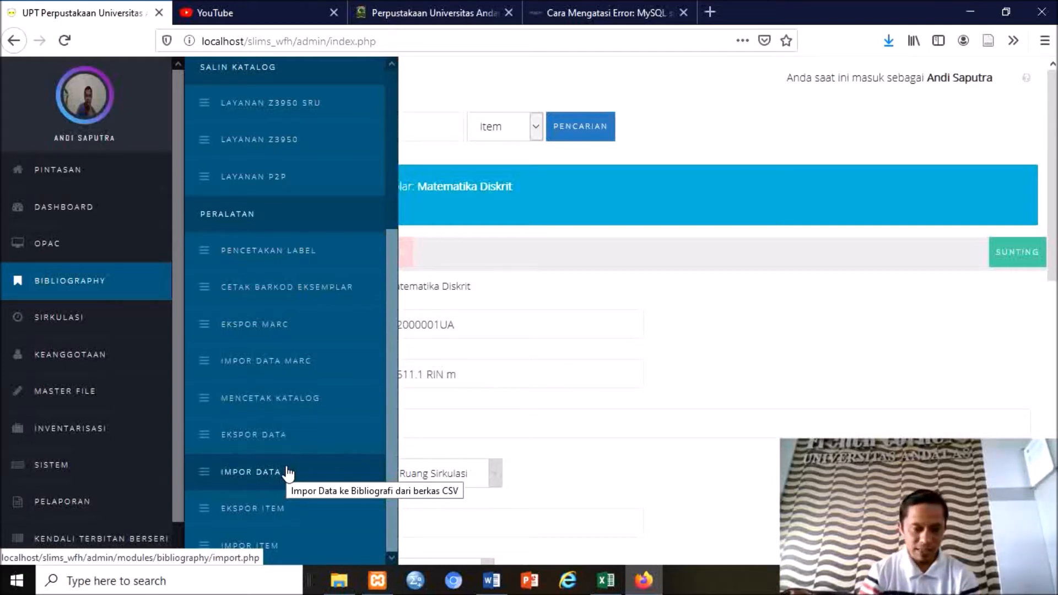
# Export 1 bibliography record from record 1 to CSV and save it as senayan_biblio_export.csv.
pyautogui.click(236, 435)
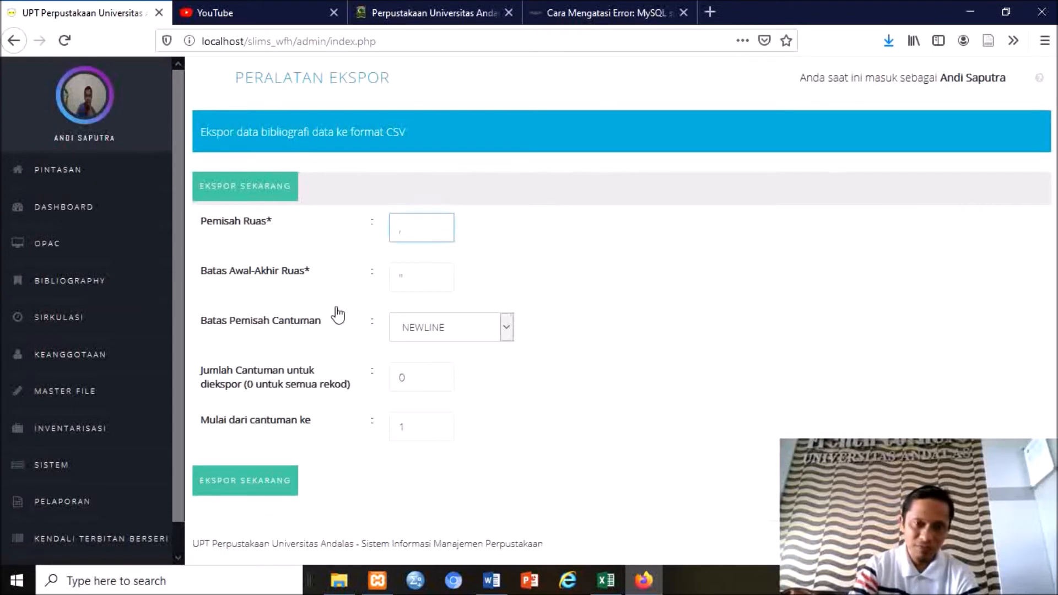
pyautogui.write(',')
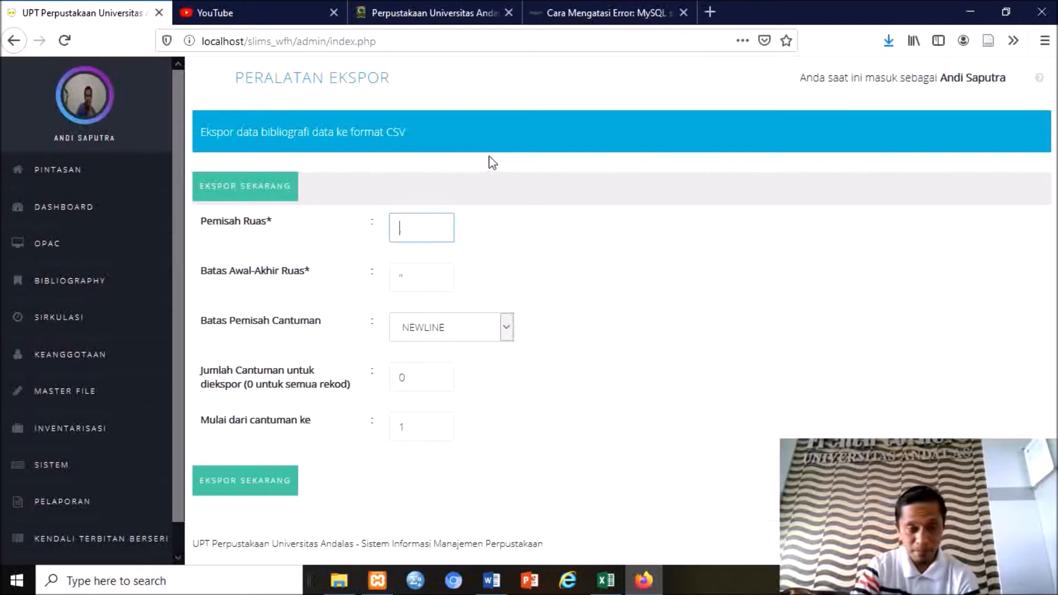
pyautogui.press('BackSpace')
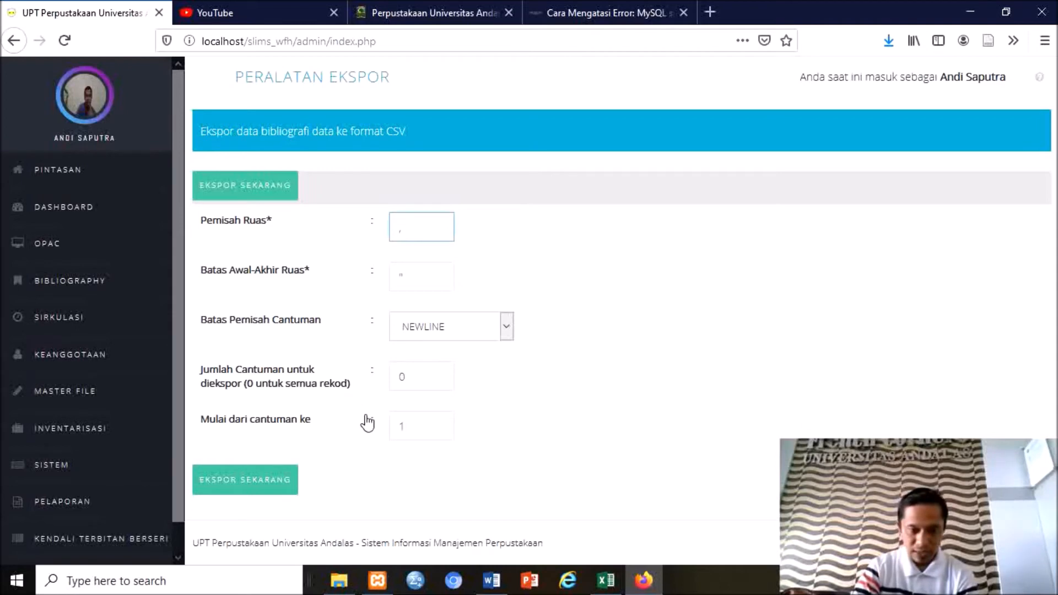
pyautogui.doubleClick(400, 378)
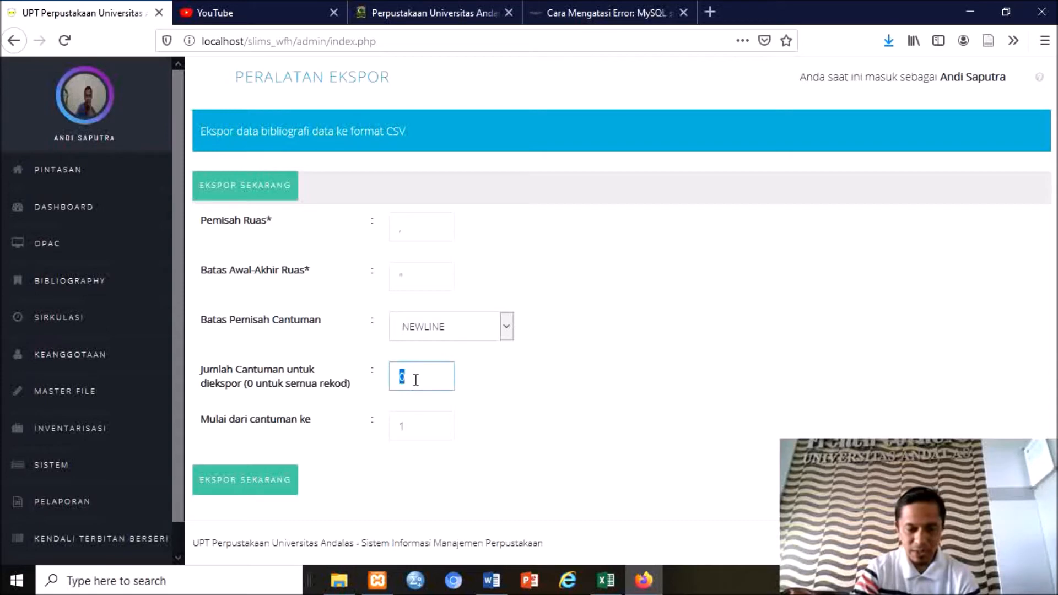
pyautogui.write('1')
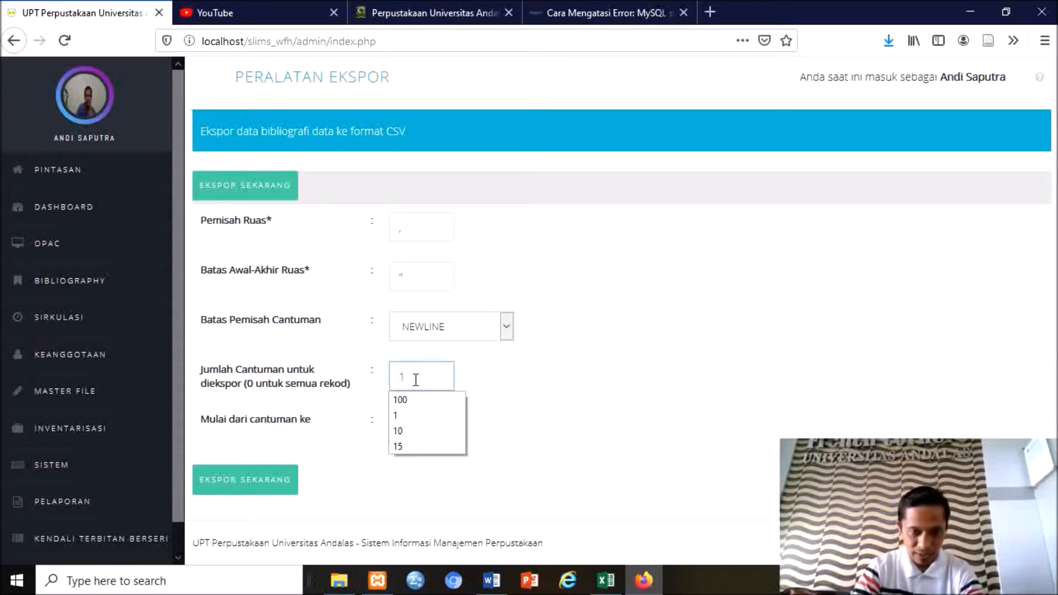
pyautogui.press('Escape')
pyautogui.press('Tab')
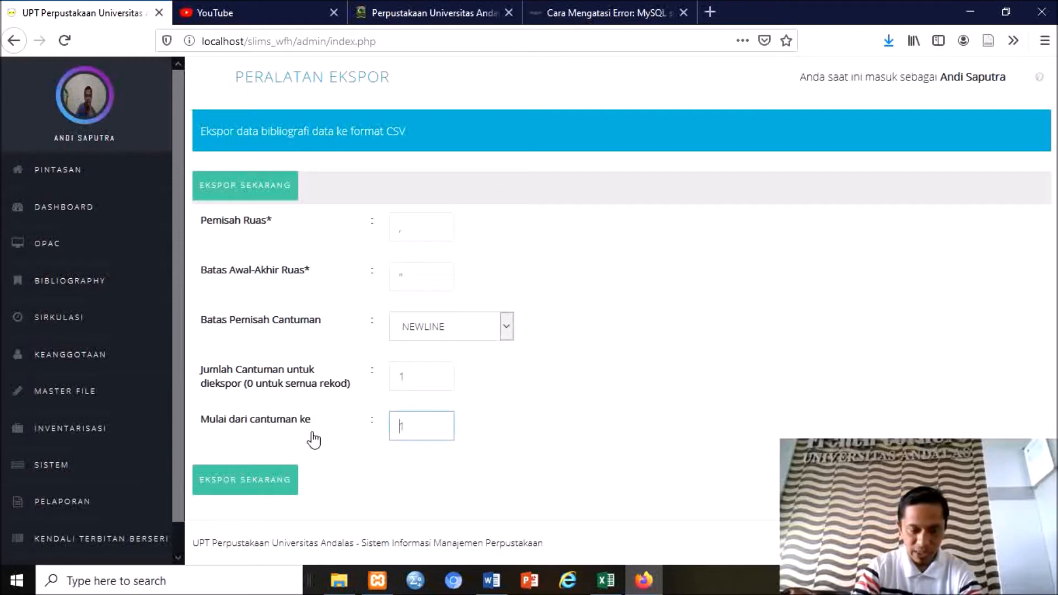
pyautogui.click(282, 487)
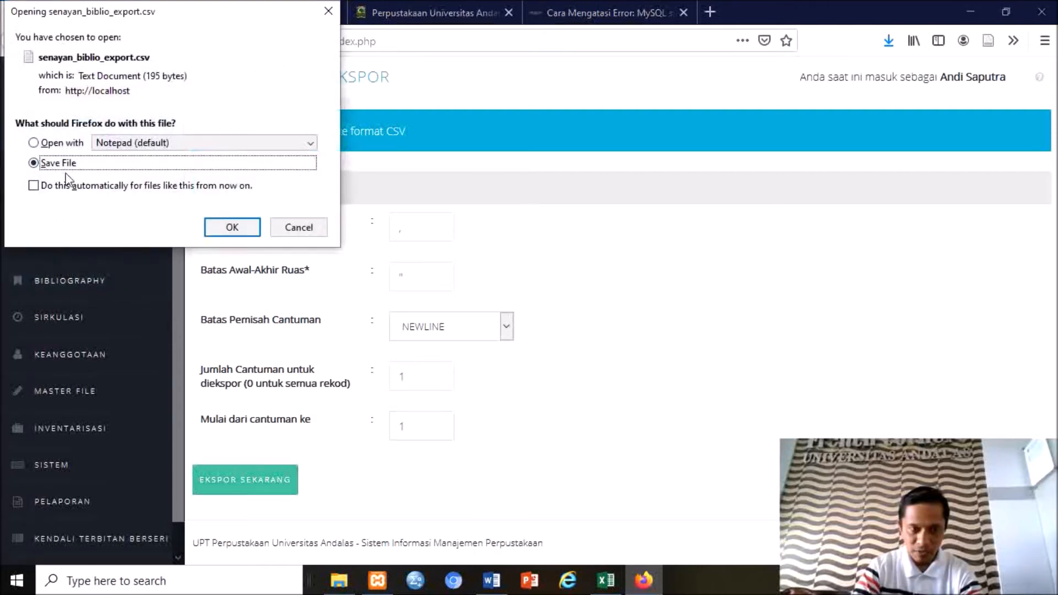
pyautogui.click(232, 228)
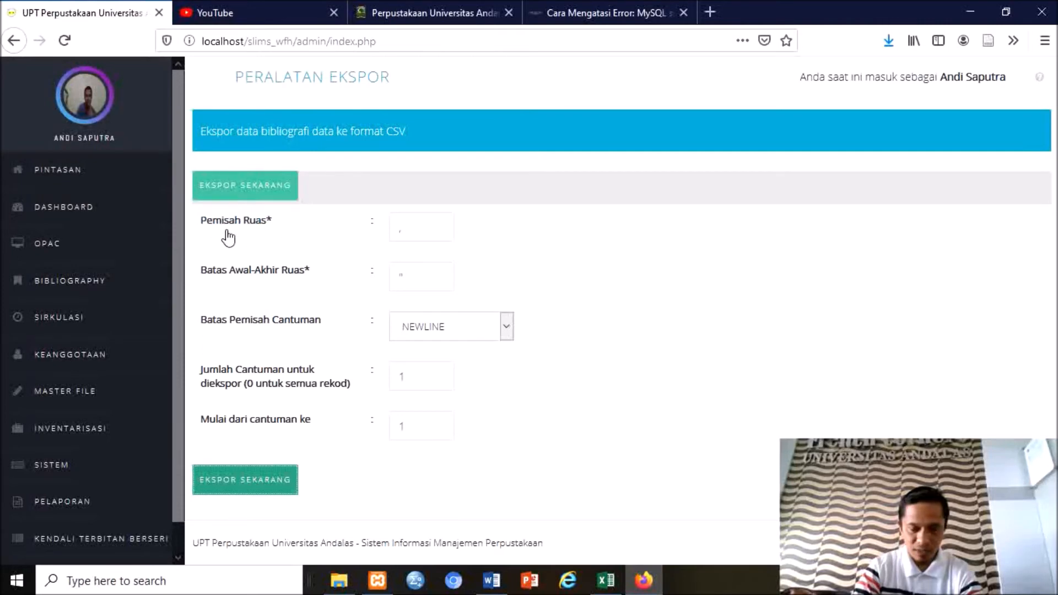
# Preview senayan_biblio_export(2) in the Downloads folder and open it in Excel.
pyautogui.click(339, 580)
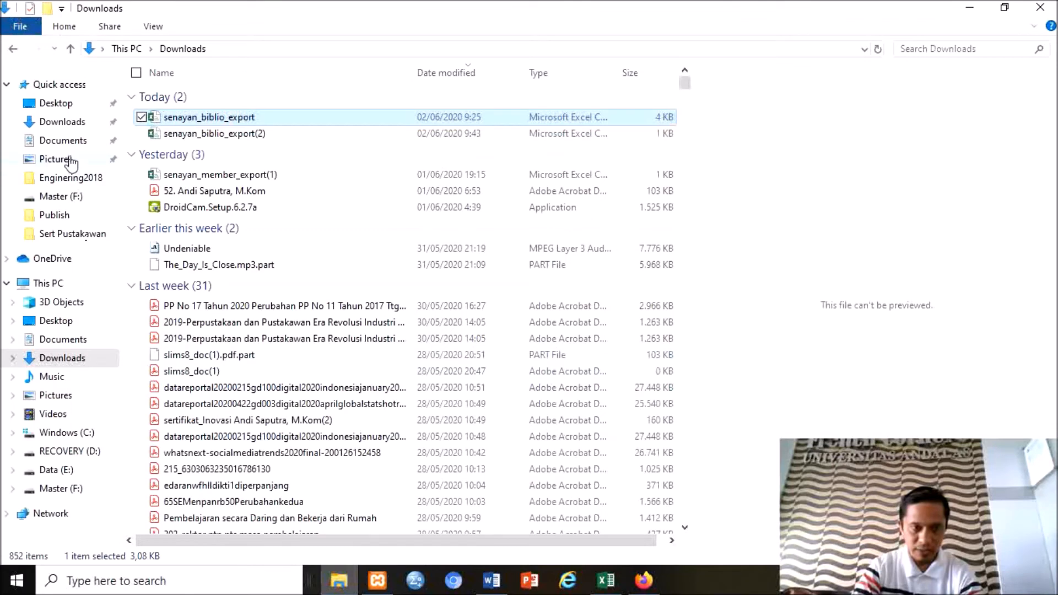
pyautogui.click(69, 122)
pyautogui.click(199, 119)
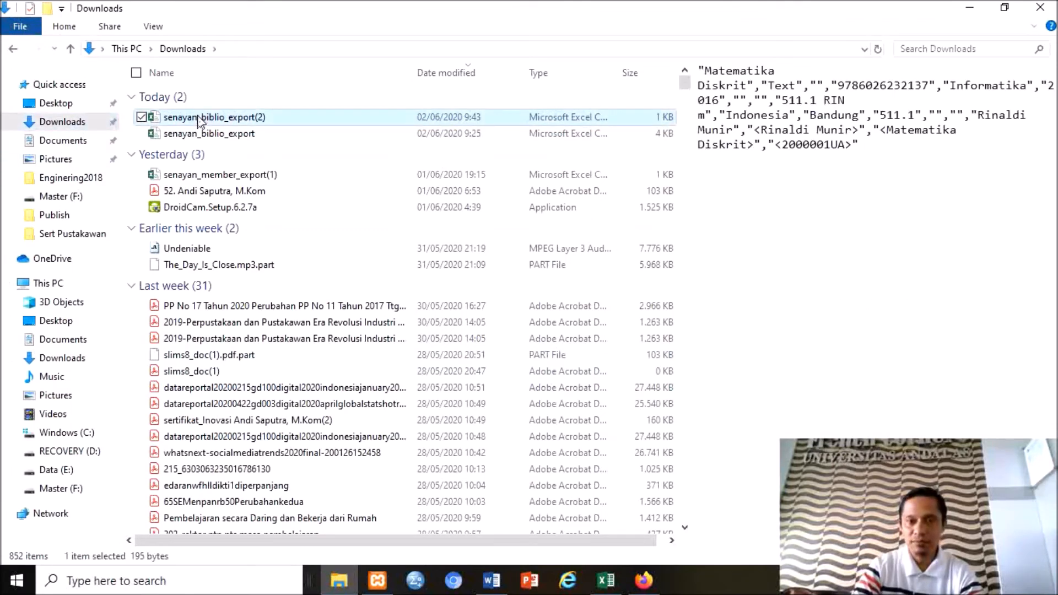
pyautogui.doubleClick(199, 119)
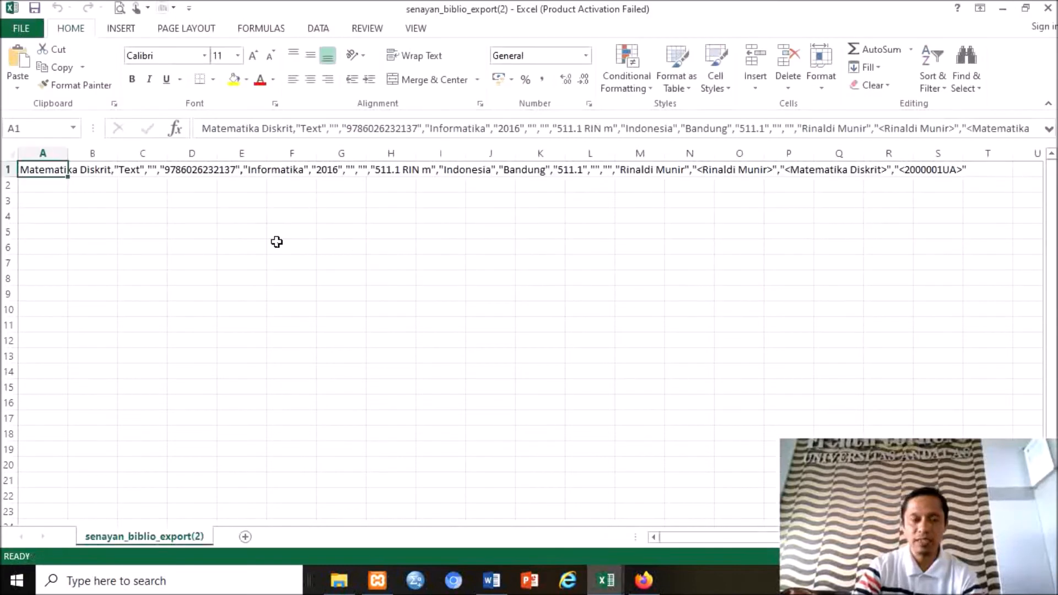
# Widen column A of senayan_biblio_export(2) to show more of the record.
pyautogui.moveTo(68, 153); pyautogui.dragTo(94, 156)
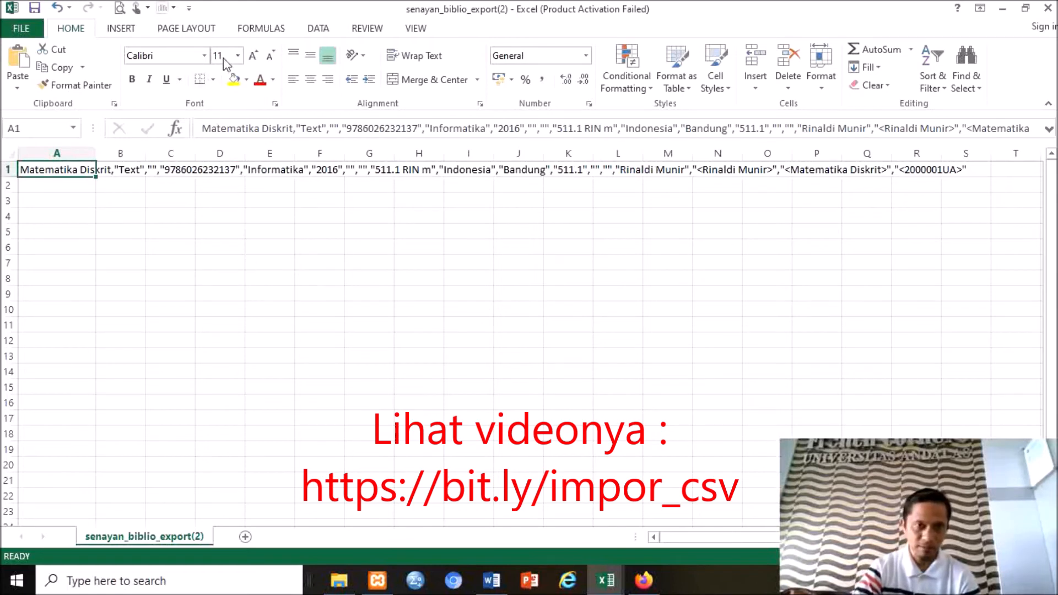
# Add a new sheet and start a text import of senayan_biblio_export(2).csv from Downloads.
pyautogui.click(246, 537)
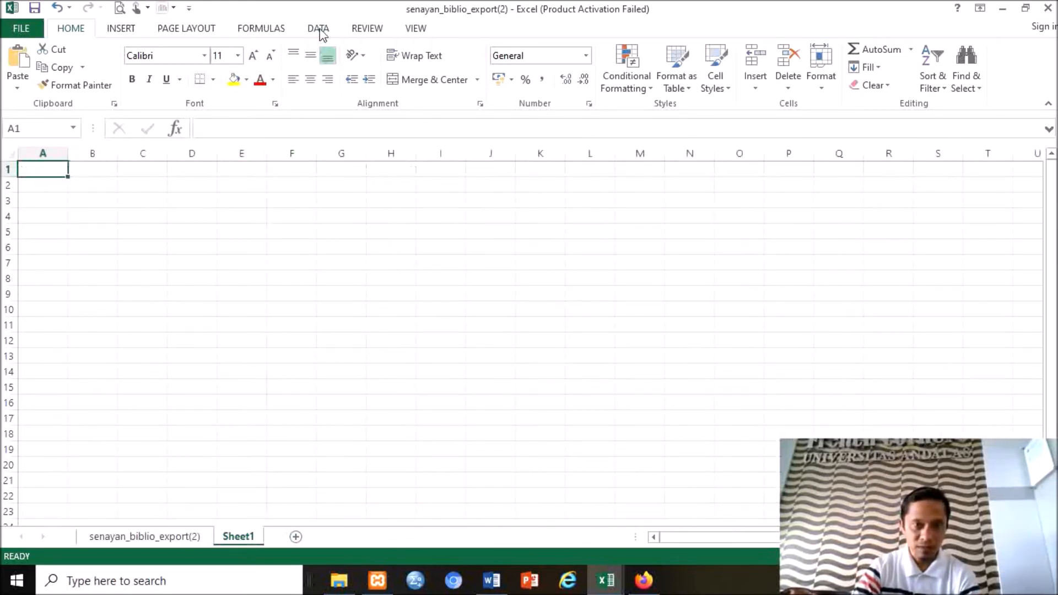
pyautogui.click(320, 30)
pyautogui.click(83, 77)
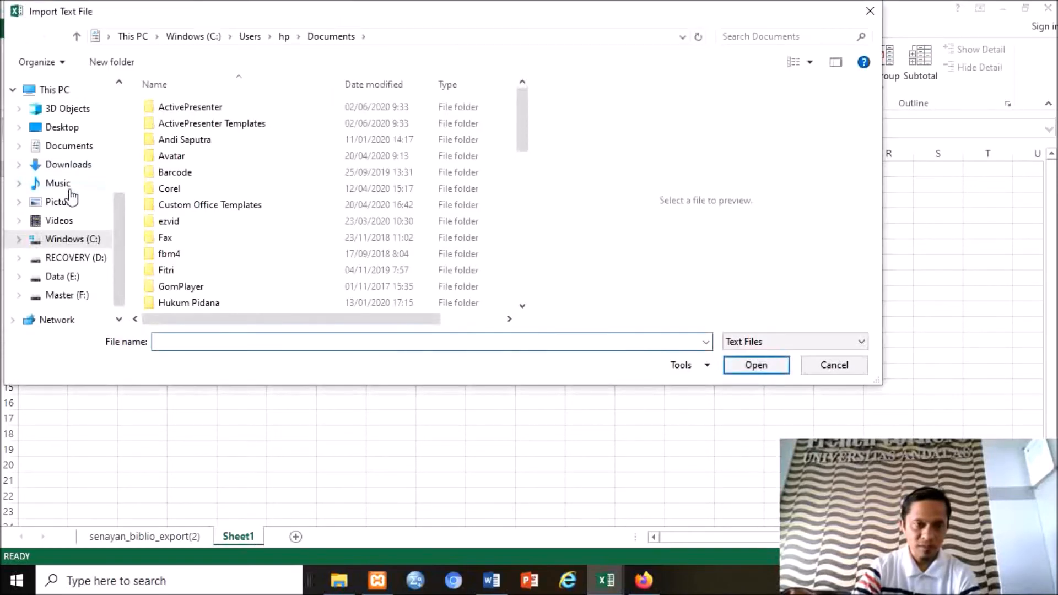
pyautogui.click(69, 165)
pyautogui.doubleClick(171, 127)
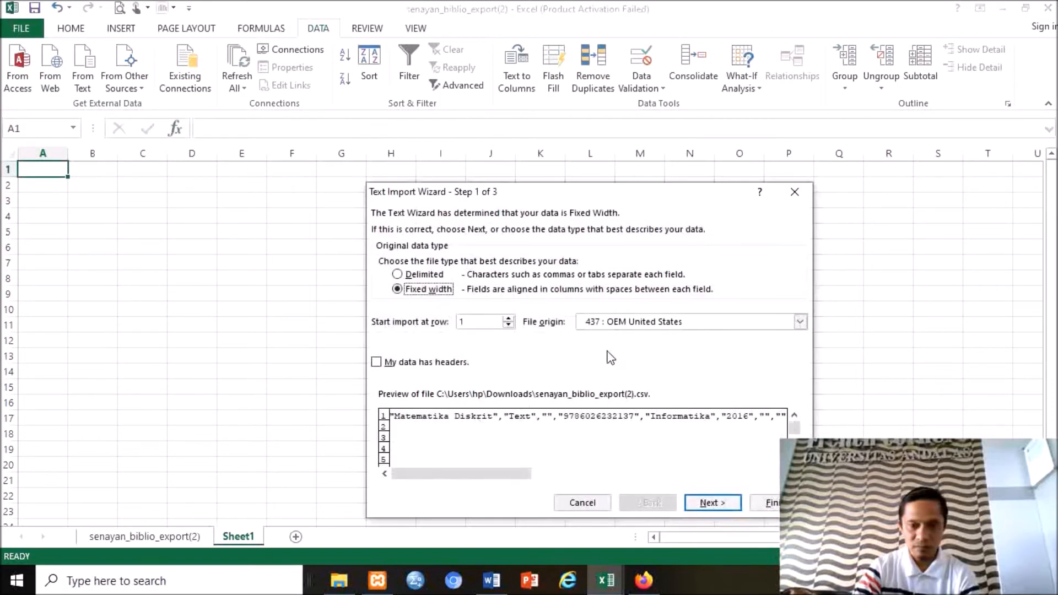
# Import the file as comma-delimited data so the record's fields spread across columns.
pyautogui.click(438, 277)
pyautogui.click(719, 505)
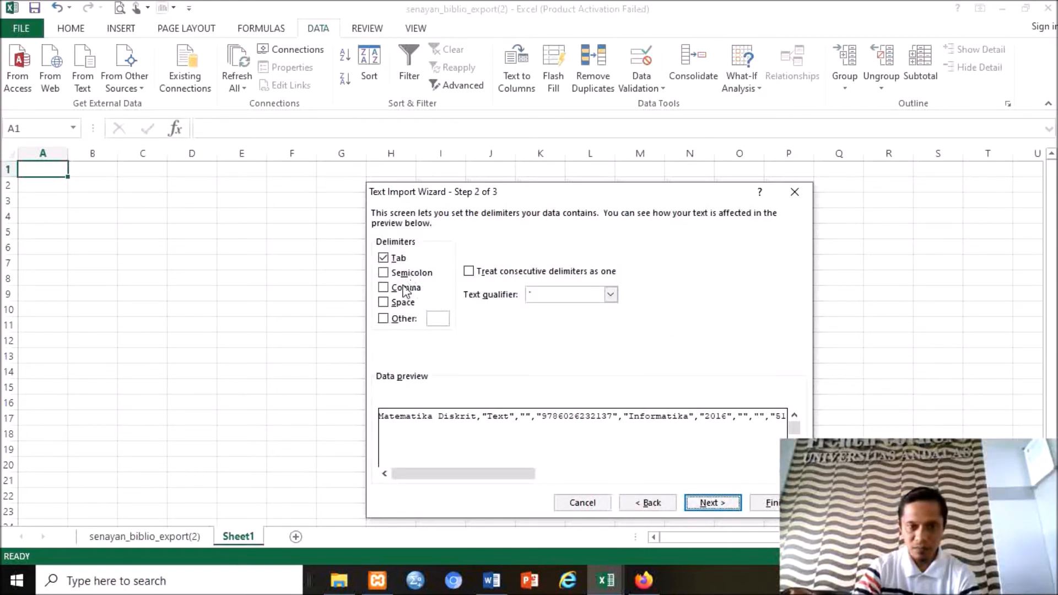
pyautogui.click(406, 287)
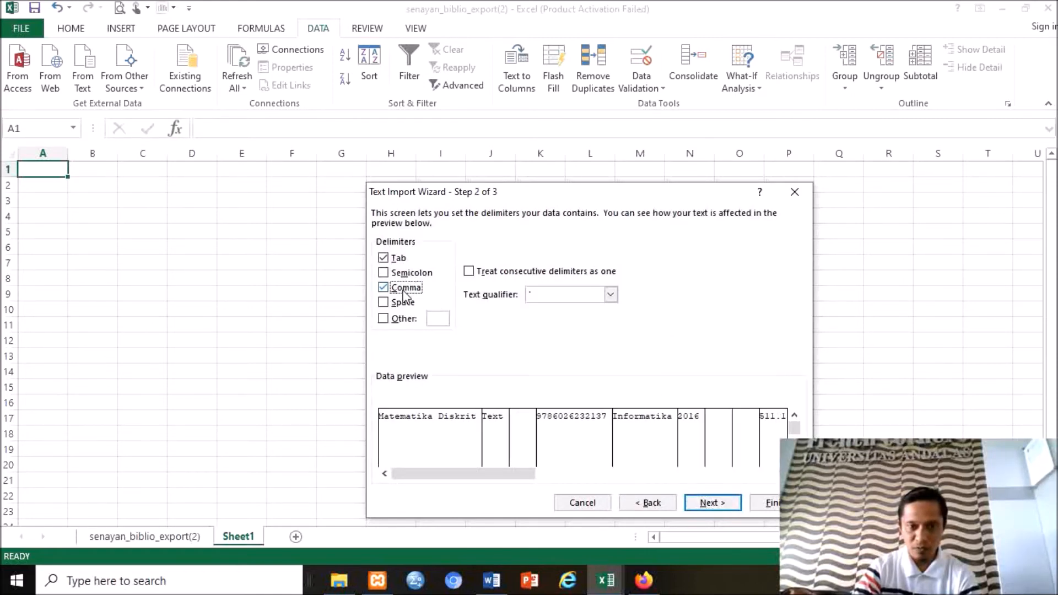
pyautogui.click(712, 503)
pyautogui.click(768, 503)
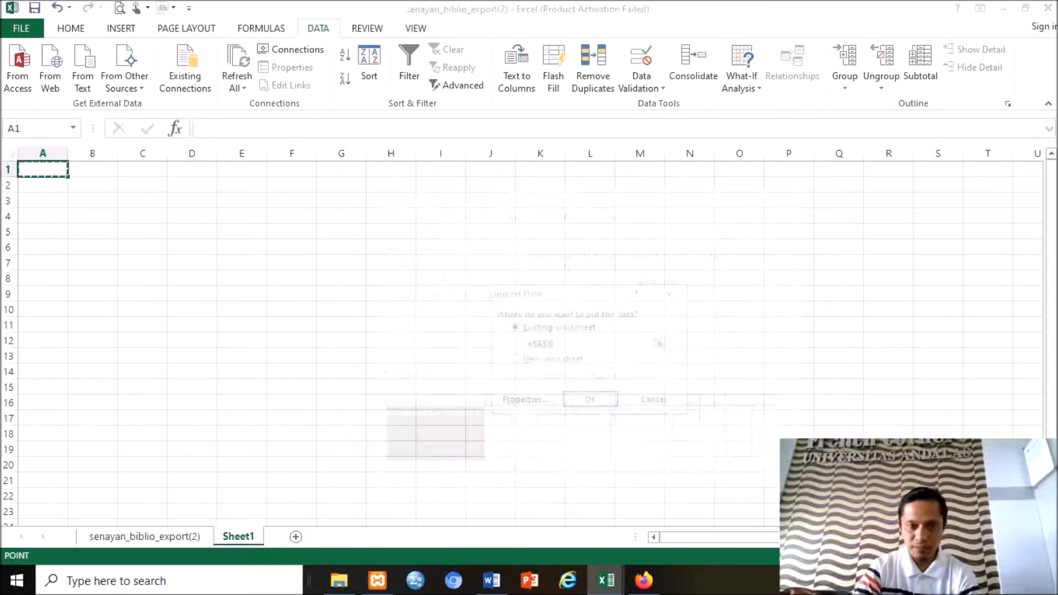
pyautogui.click(590, 402)
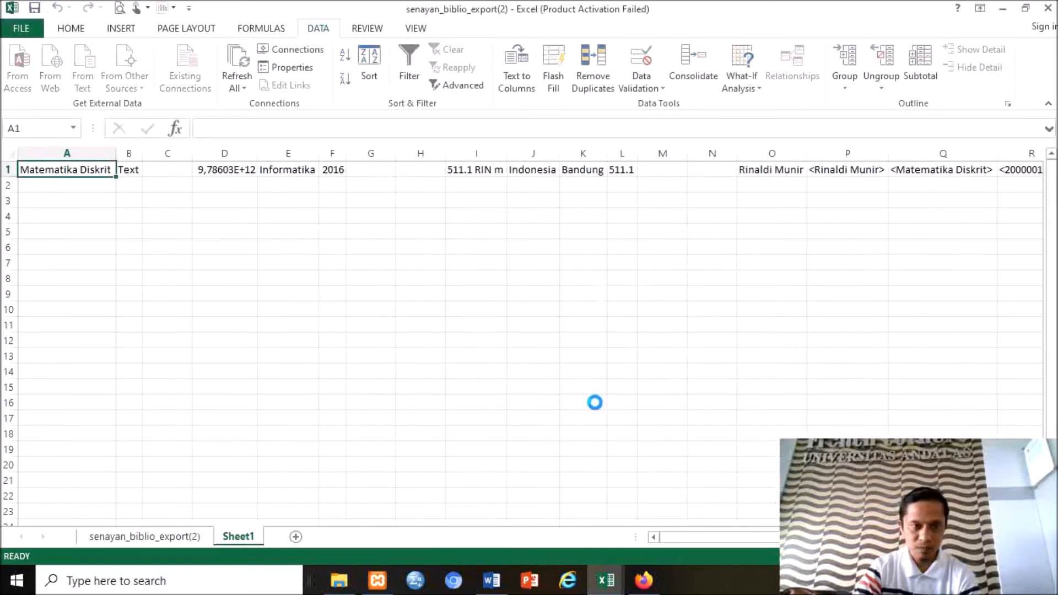
pyautogui.click(172, 167)
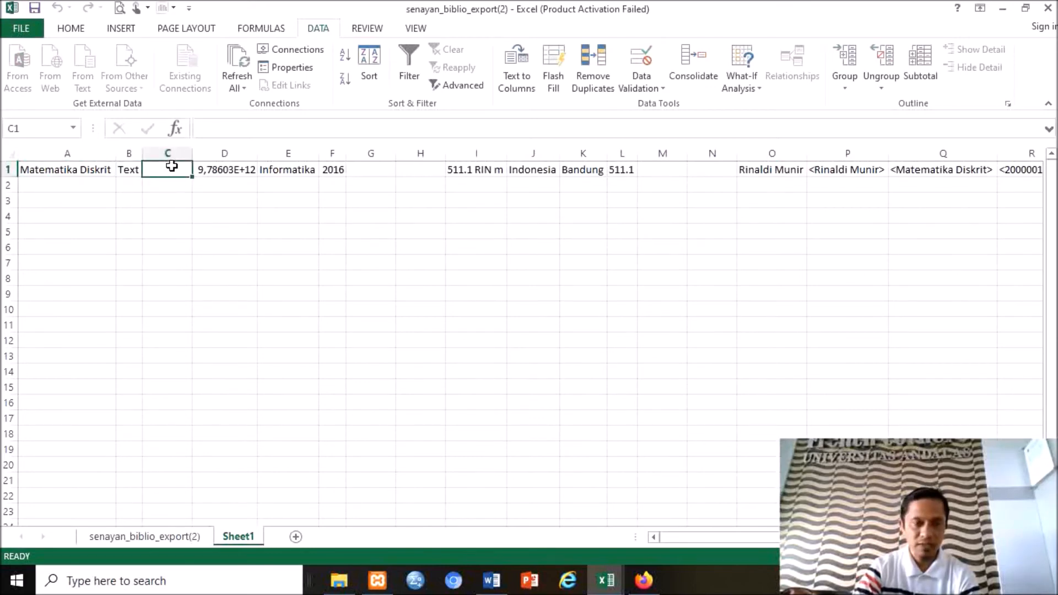
# Widen column D for the ISBN and column I to fit 511.1 RIN m.
pyautogui.click(229, 169)
pyautogui.moveTo(258, 154); pyautogui.dragTo(286, 157)
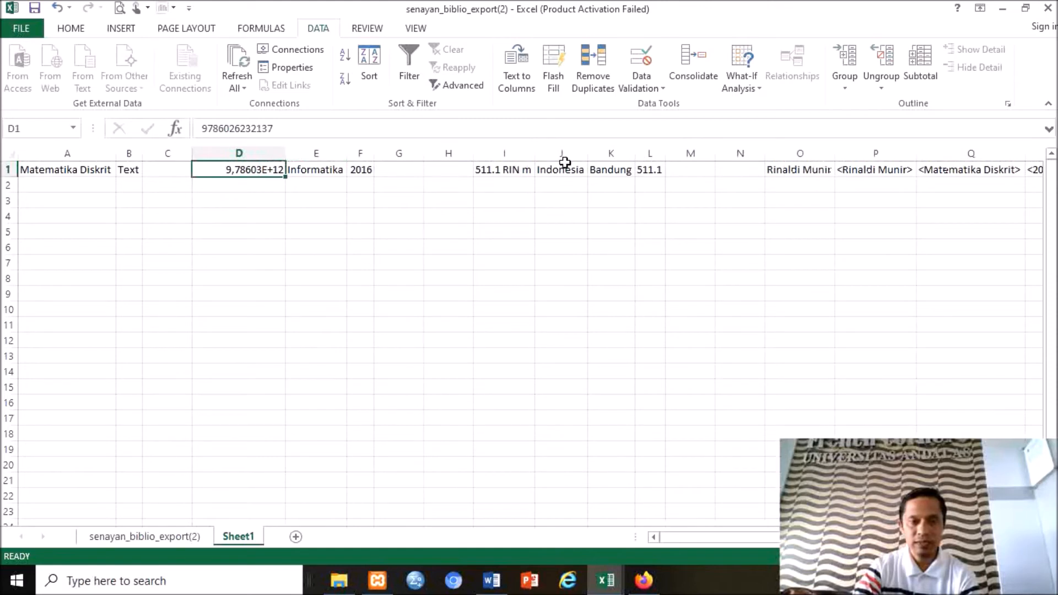
pyautogui.click(510, 170)
pyautogui.moveTo(539, 154); pyautogui.dragTo(549, 160)
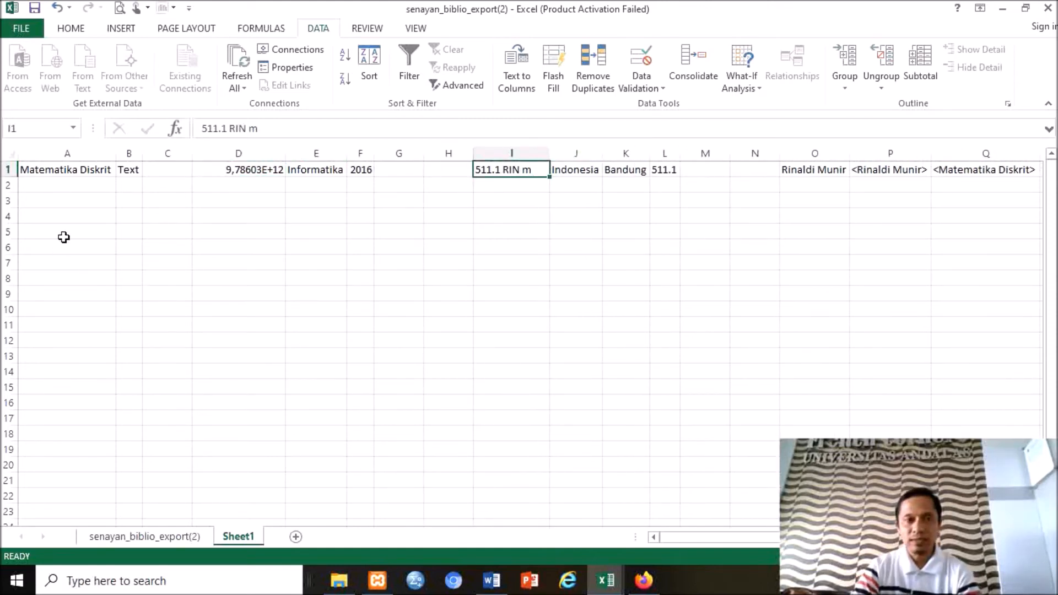
pyautogui.click(54, 172)
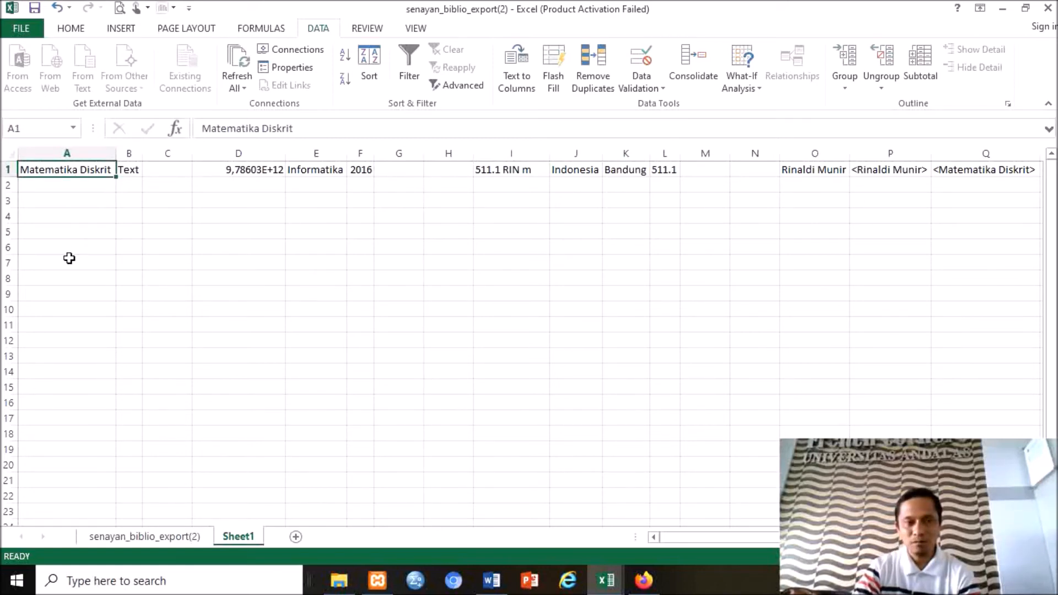
pyautogui.click(254, 173)
pyautogui.moveTo(286, 155)
pyautogui.mouseDown()
pyautogui.moveTo(333, 149)
pyautogui.moveTo(285, 154)
pyautogui.mouseUp()
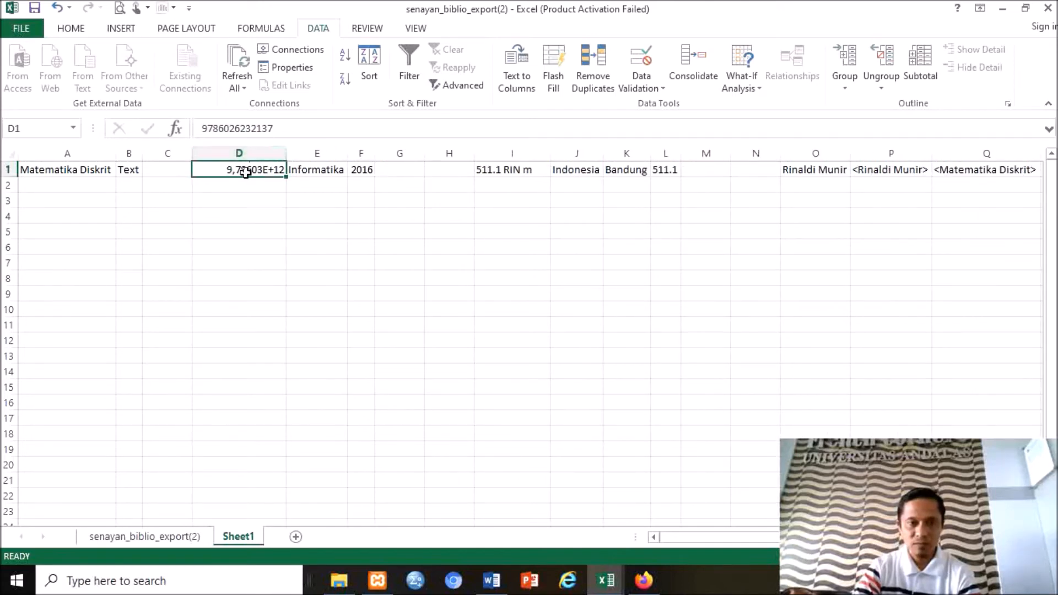
pyautogui.click(69, 33)
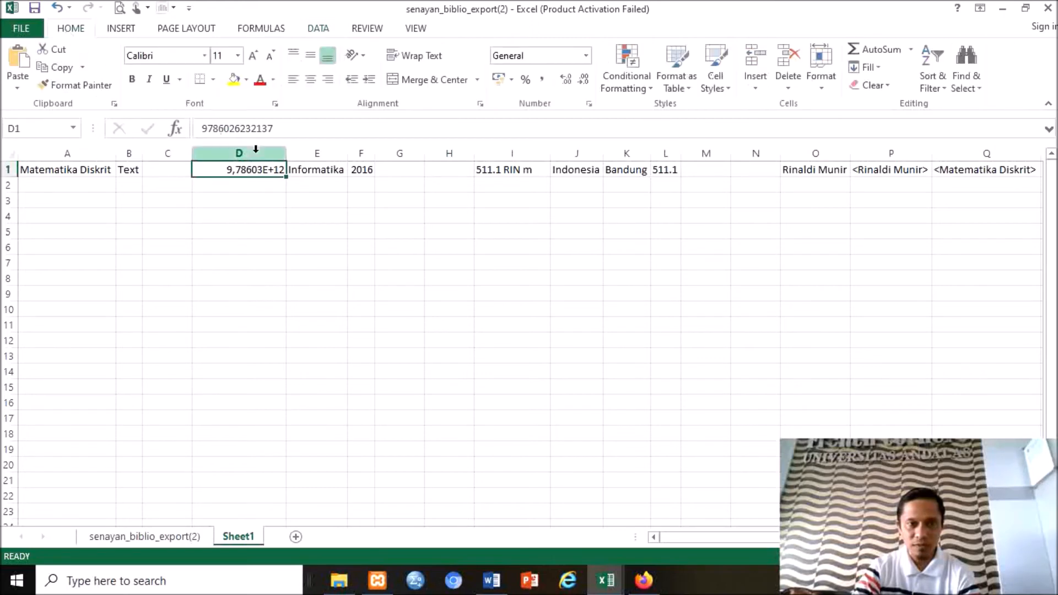
pyautogui.click(586, 56)
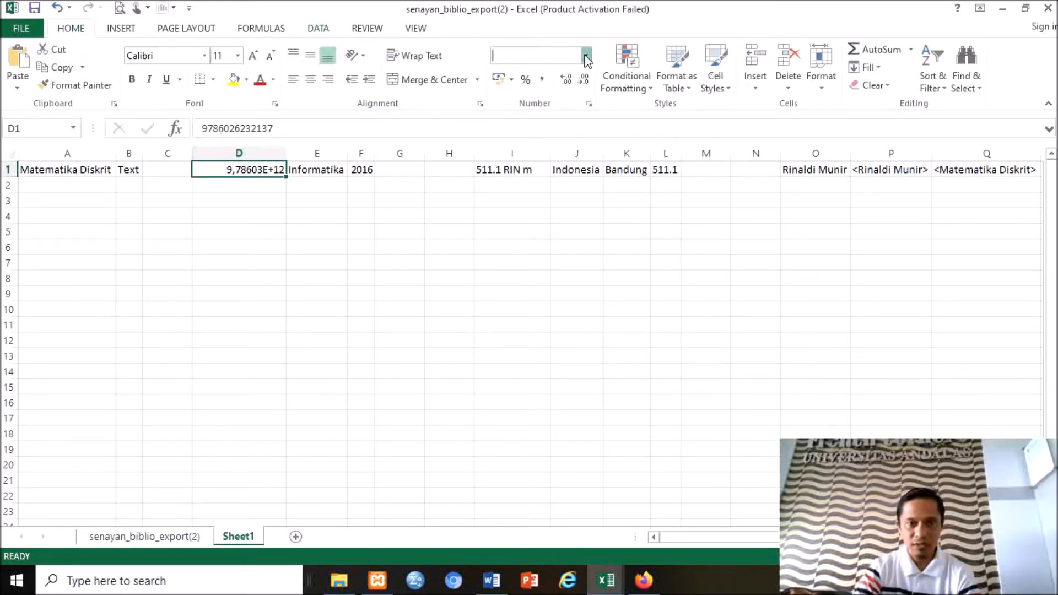
pyautogui.click(566, 120)
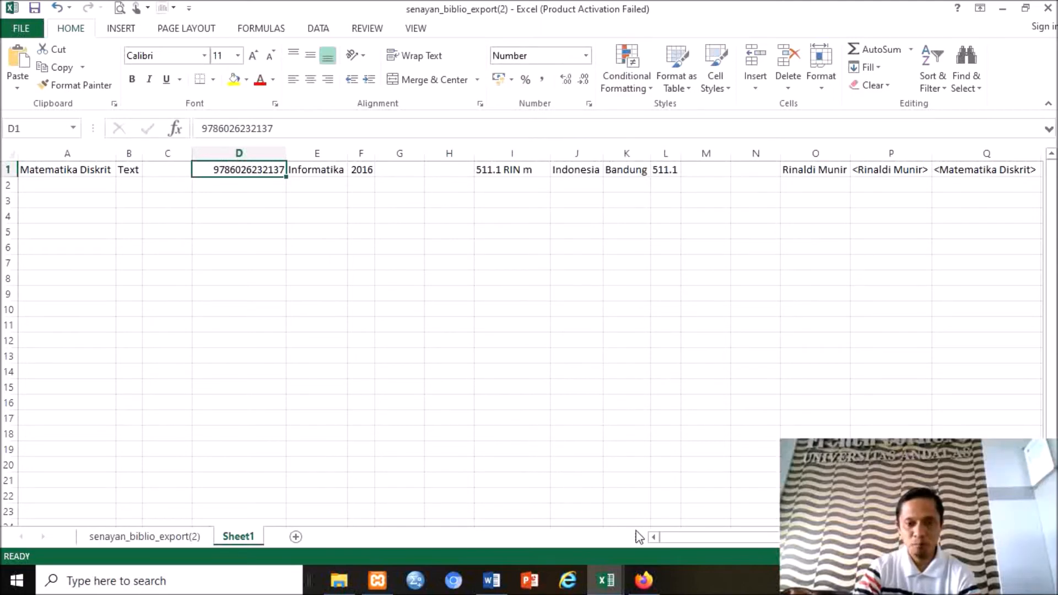
# Switch to the ten-record senayan_biblio_export workbook.
pyautogui.moveTo(694, 535); pyautogui.dragTo(728, 534)
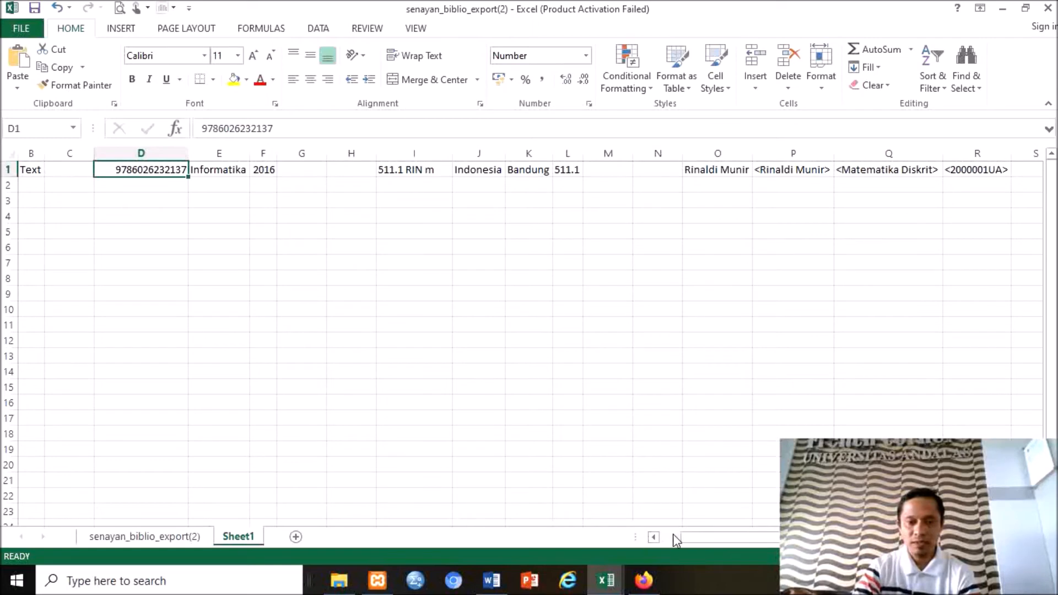
pyautogui.moveTo(677, 539); pyautogui.dragTo(614, 522)
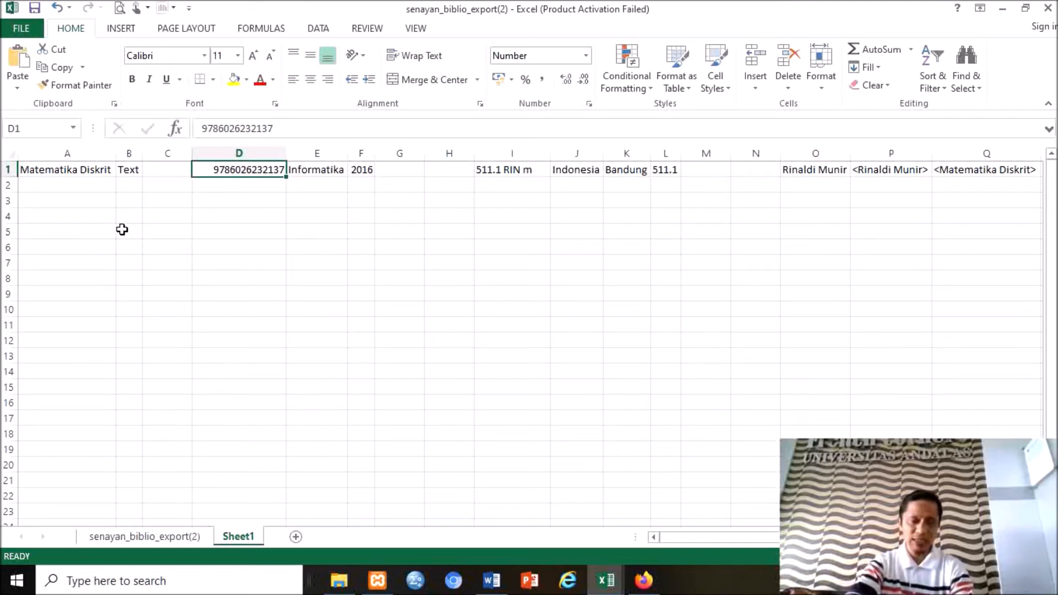
pyautogui.click(610, 589)
pyautogui.click(559, 533)
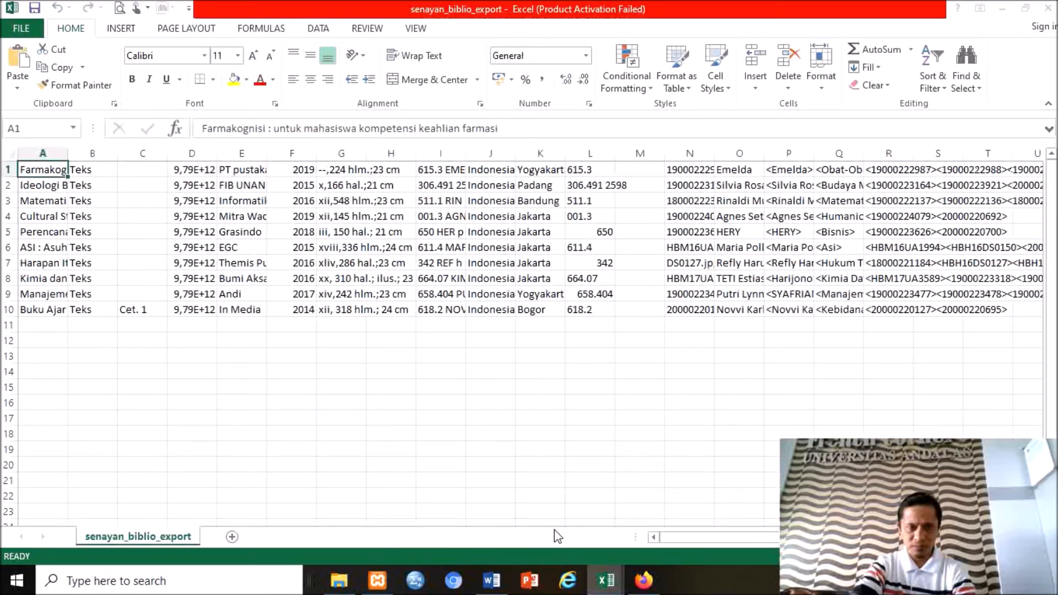
# Copy the ten titles A1:A10 into A2:A11 of senayan_biblio_export(2) and widen column A.
pyautogui.click(729, 171)
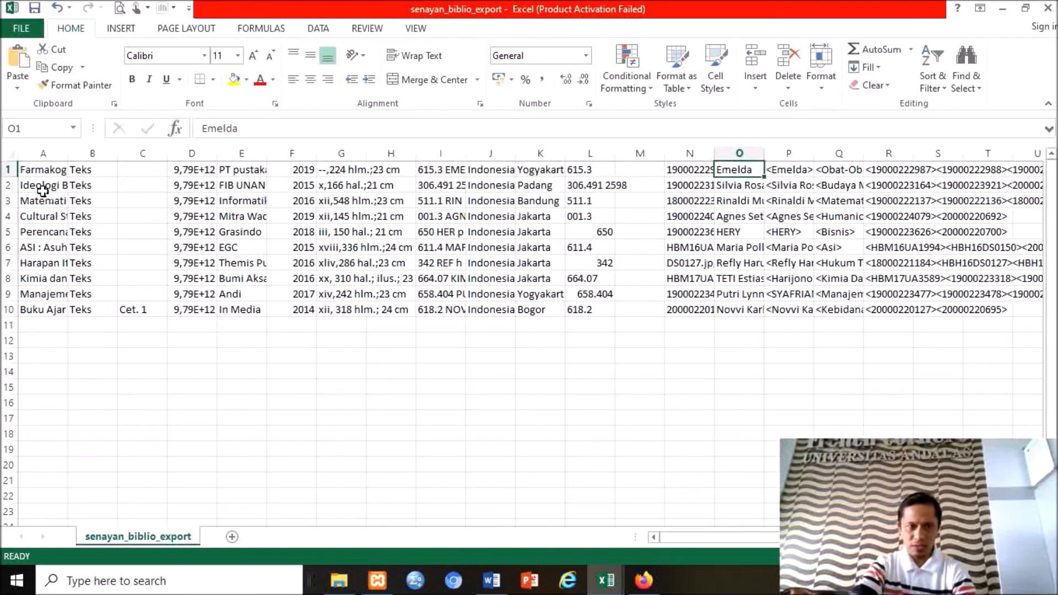
pyautogui.moveTo(44, 171); pyautogui.dragTo(30, 310)
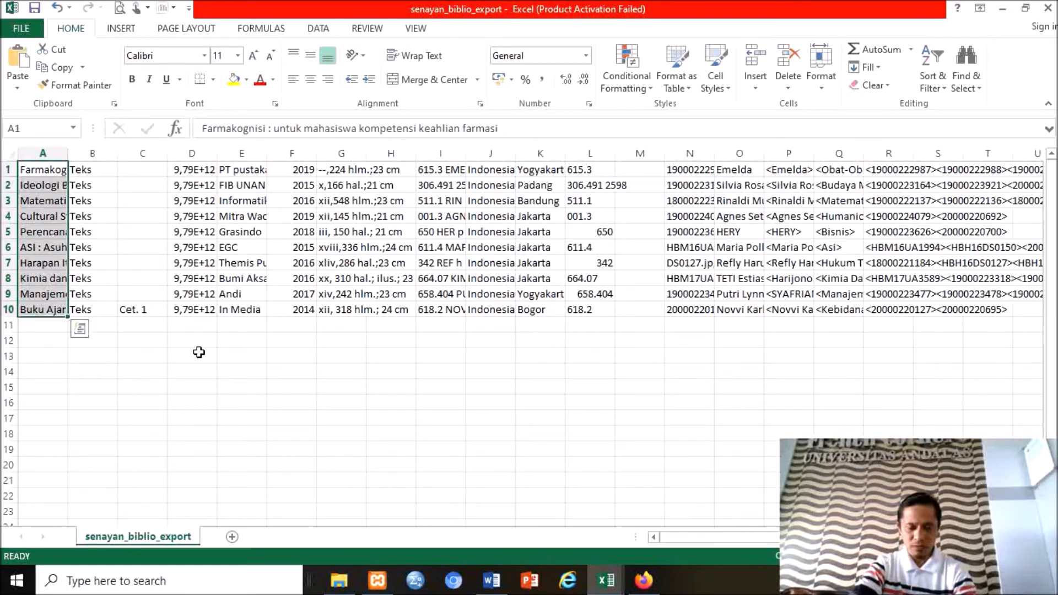
pyautogui.hotkey('ctrl', 'c')
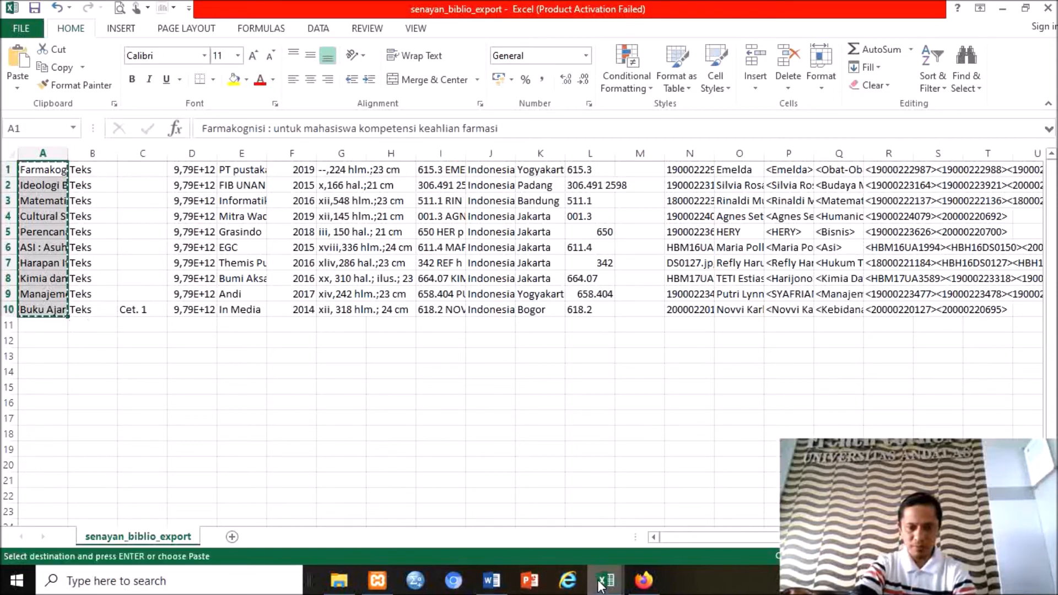
pyautogui.moveTo(607, 580)
pyautogui.click(663, 536)
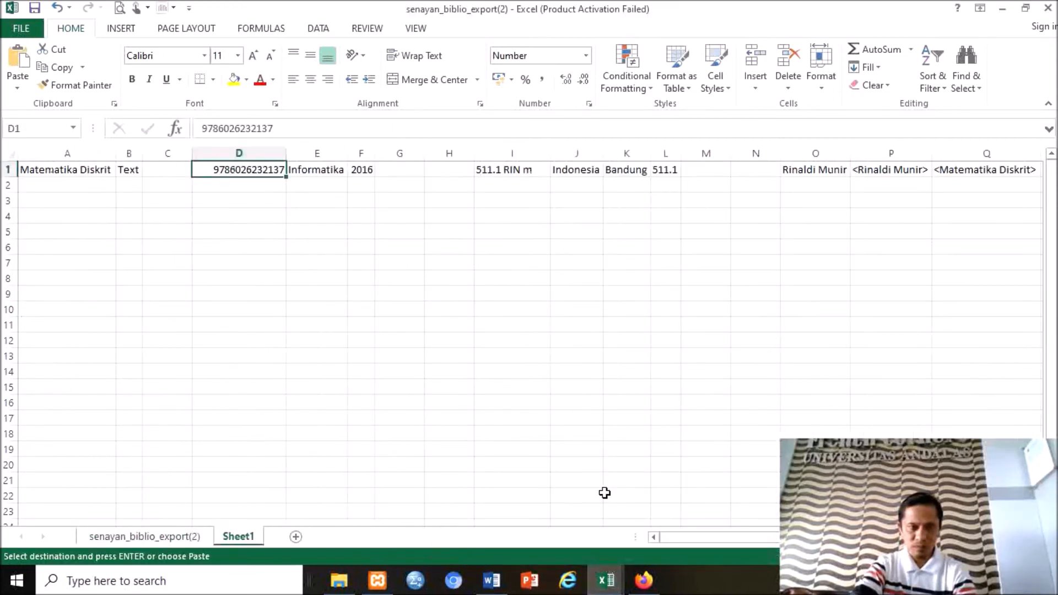
pyautogui.click(51, 182)
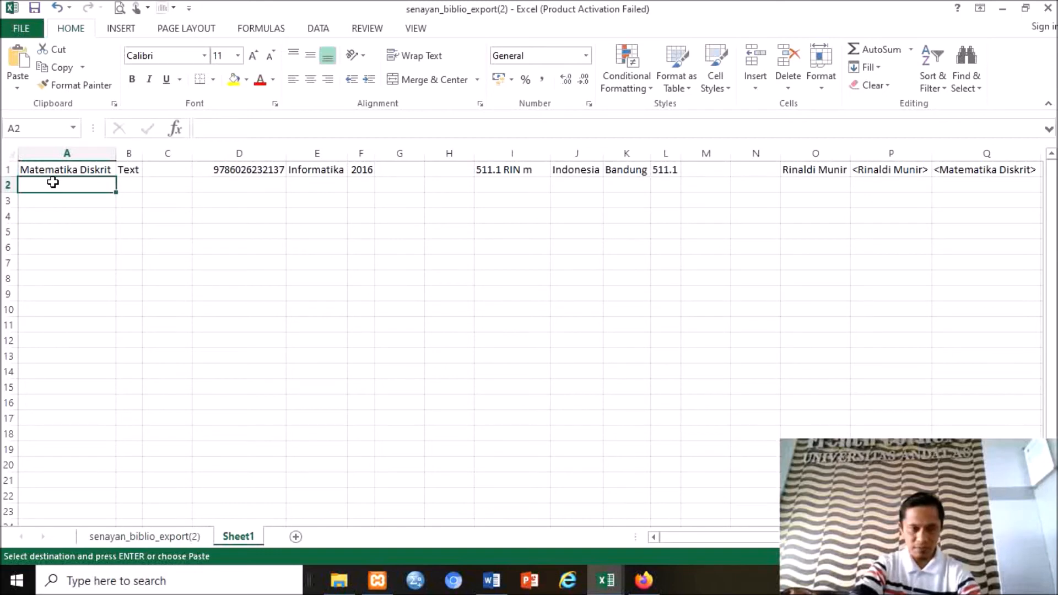
pyautogui.hotkey('ctrl', 'v')
pyautogui.moveTo(110, 159); pyautogui.dragTo(138, 162)
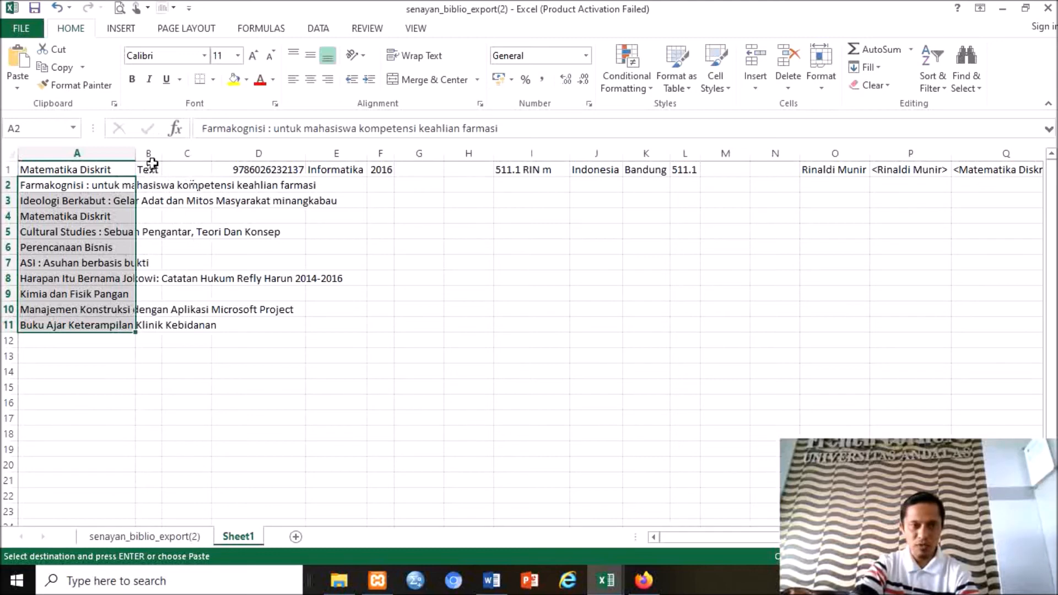
# Widen column B and fill B2:B11 with the Text value copied from B1.
pyautogui.moveTo(162, 158); pyautogui.dragTo(180, 158)
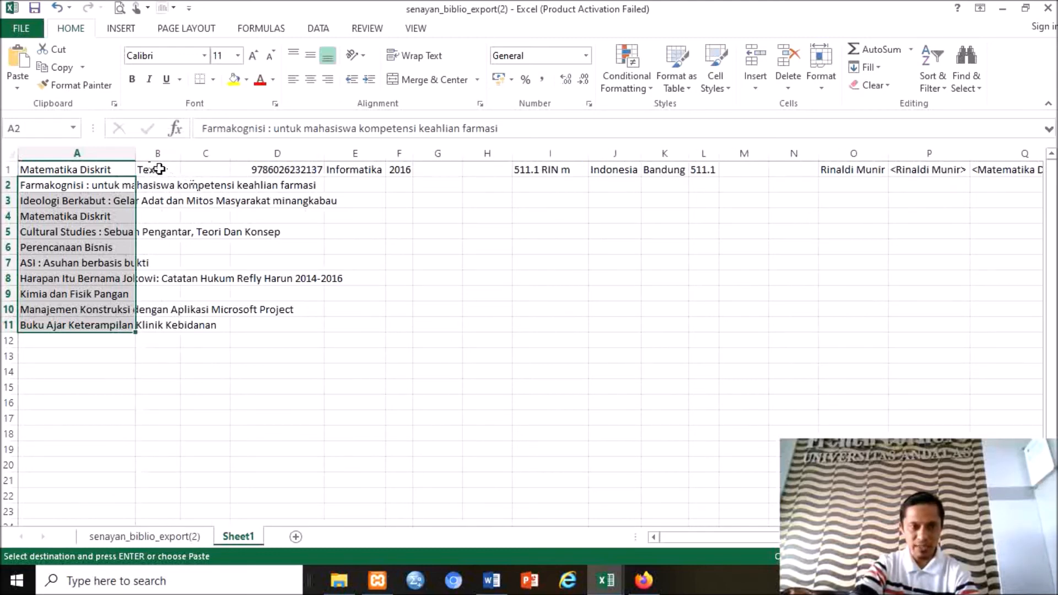
pyautogui.click(159, 169)
pyautogui.hotkey('ctrl', 'c')
pyautogui.moveTo(166, 187); pyautogui.dragTo(160, 321)
pyautogui.hotkey('ctrl', 'v')
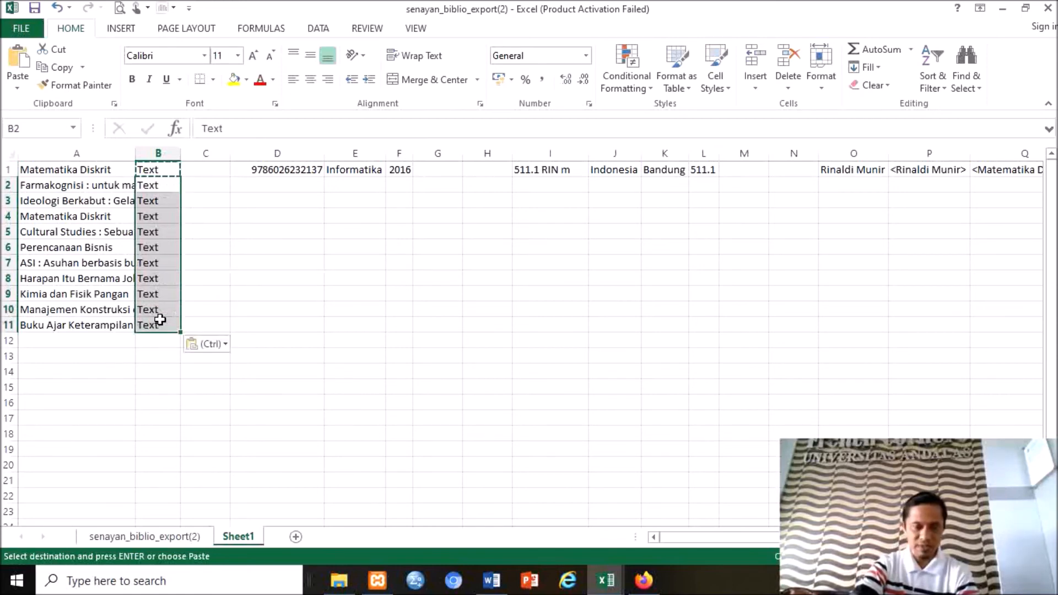
pyautogui.click(274, 168)
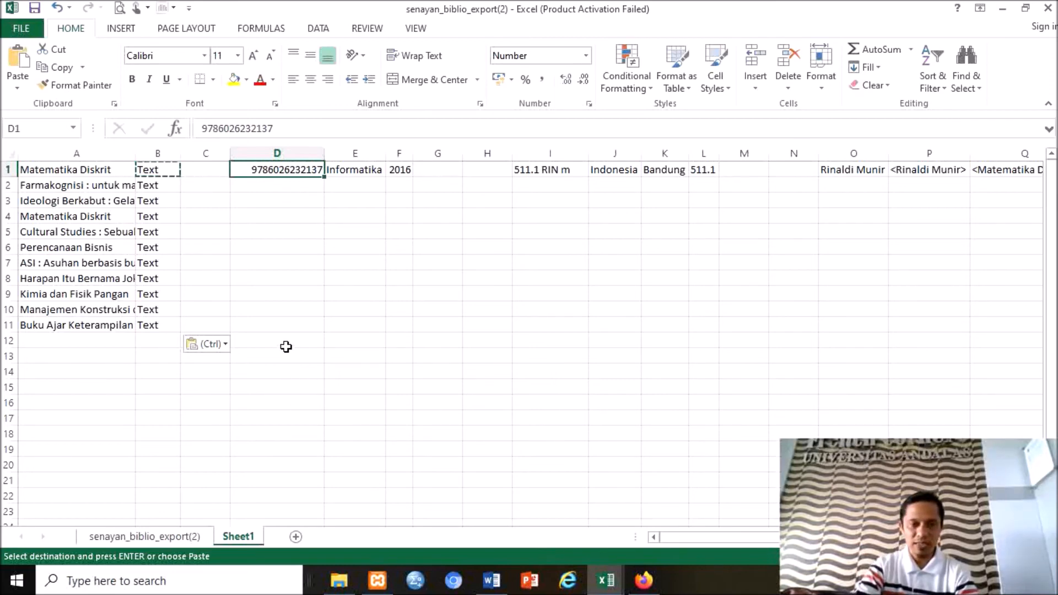
pyautogui.click(644, 581)
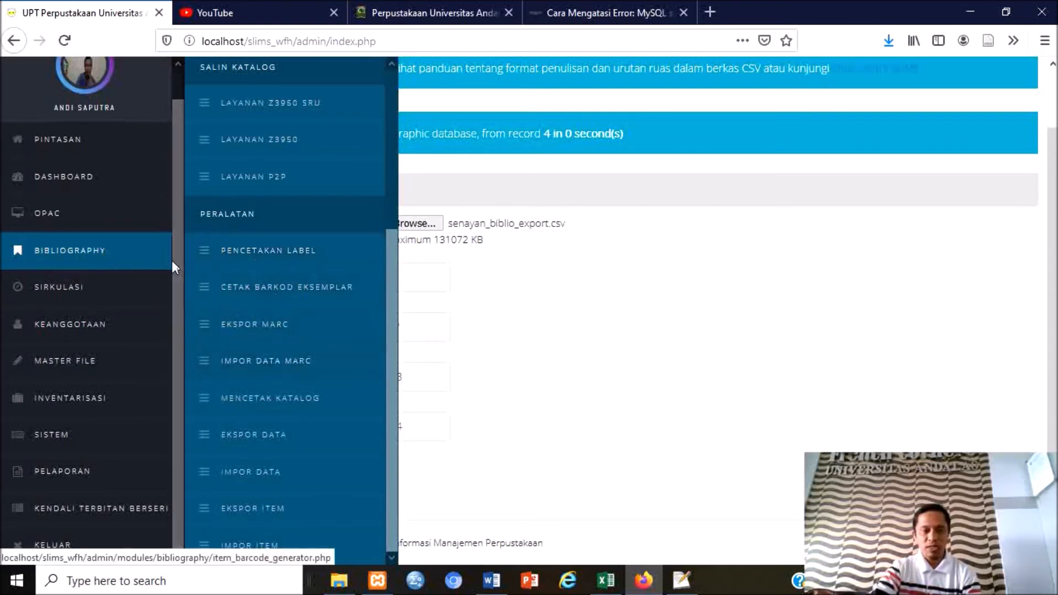
# Choose senayan_biblio_export.csv as the upload file on SLiMS's bibliography Impor Data page.
pyautogui.click(263, 480)
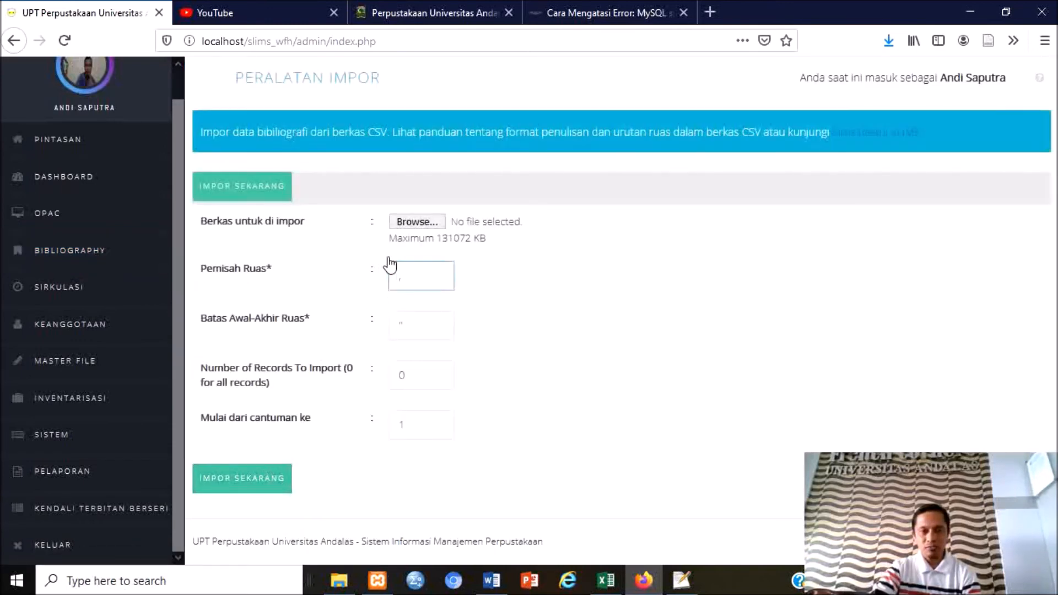
pyautogui.click(426, 223)
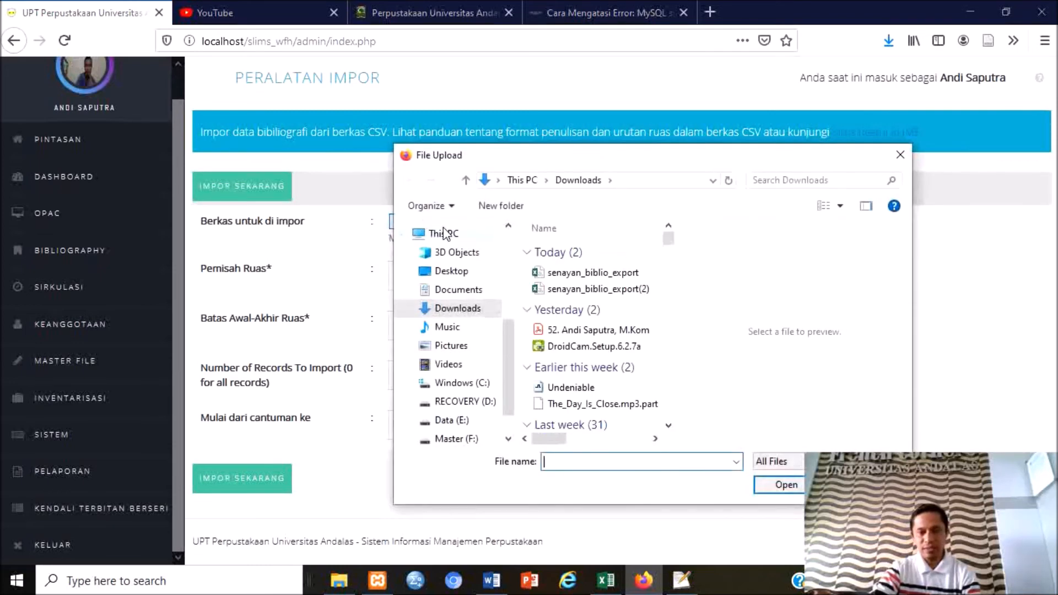
pyautogui.click(606, 275)
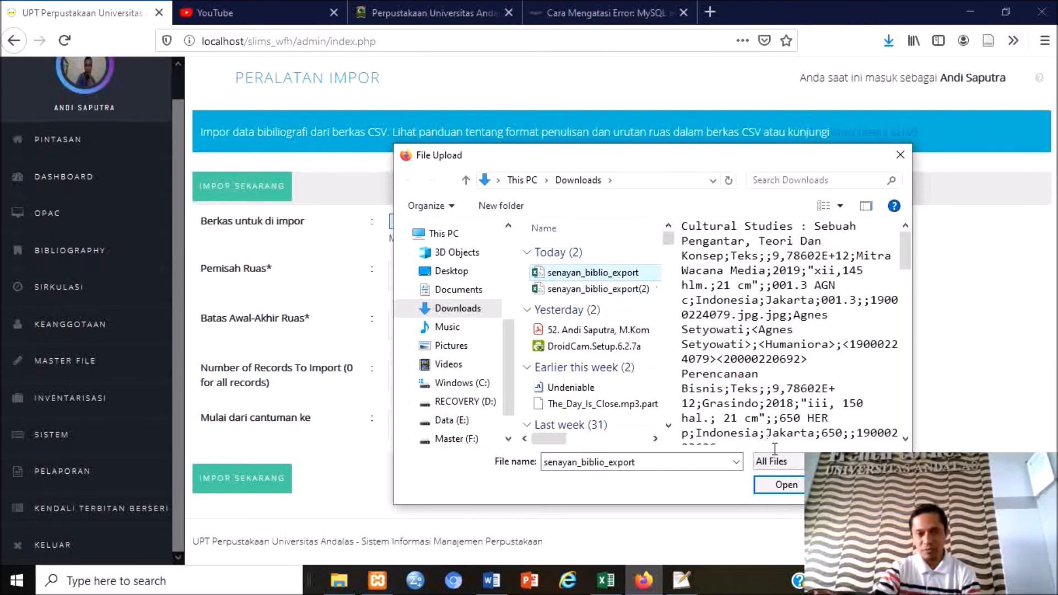
pyautogui.click(794, 485)
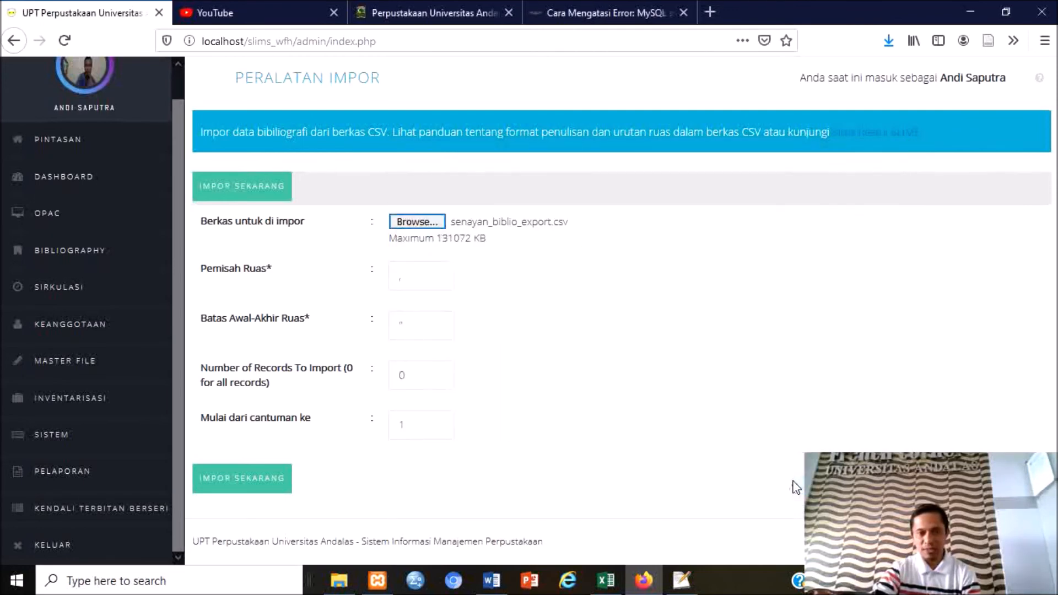
pyautogui.click(409, 280)
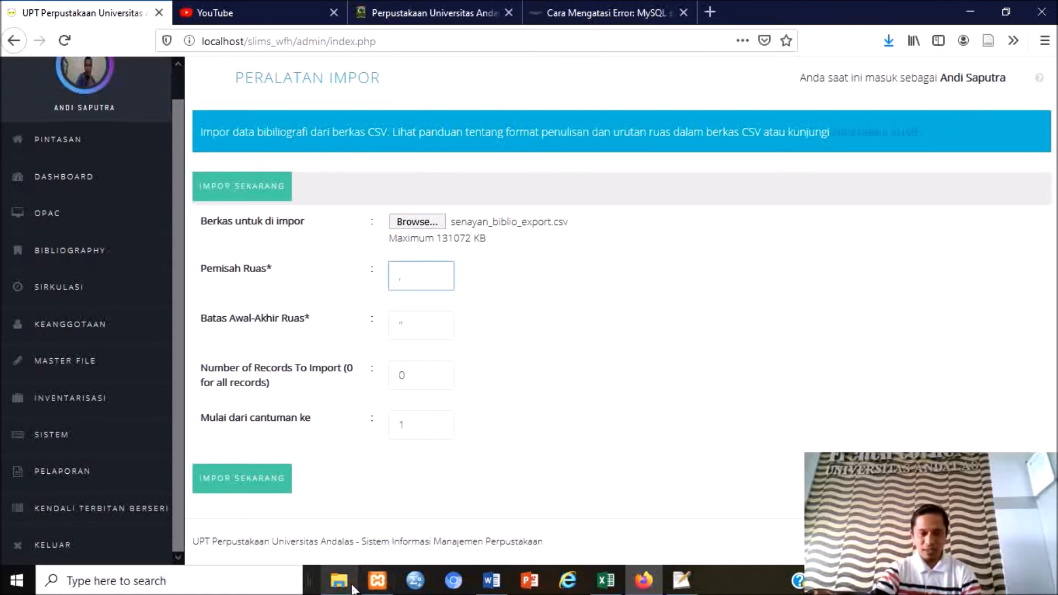
pyautogui.moveTo(346, 589)
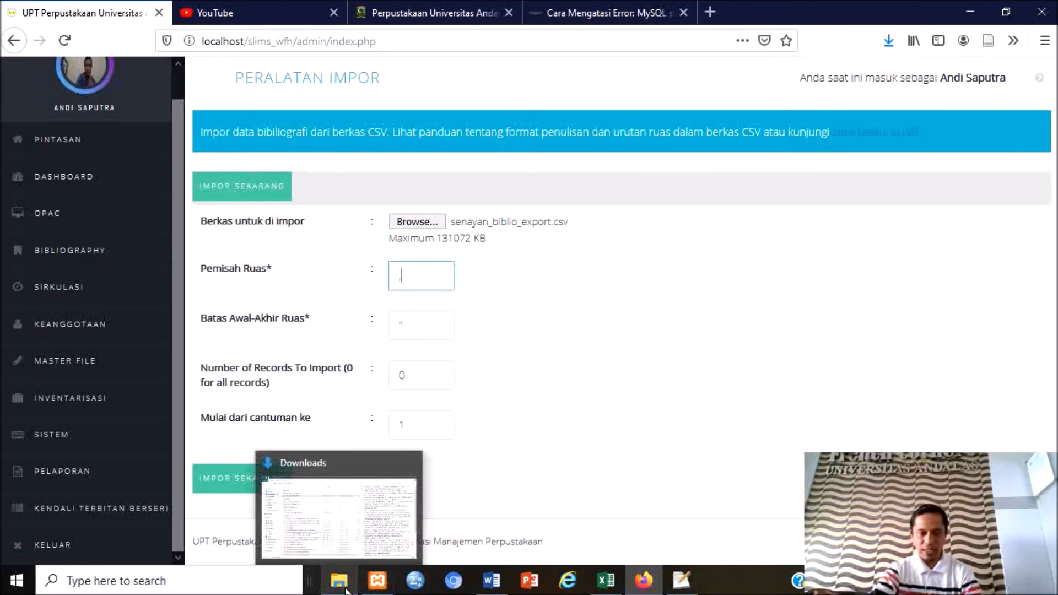
pyautogui.click(346, 590)
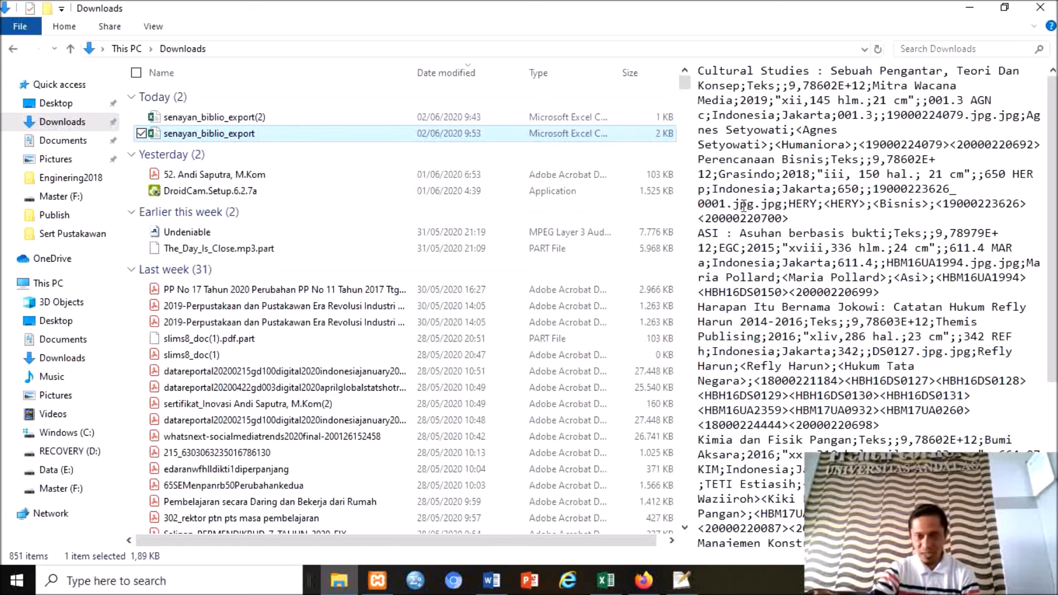
pyautogui.click(780, 175)
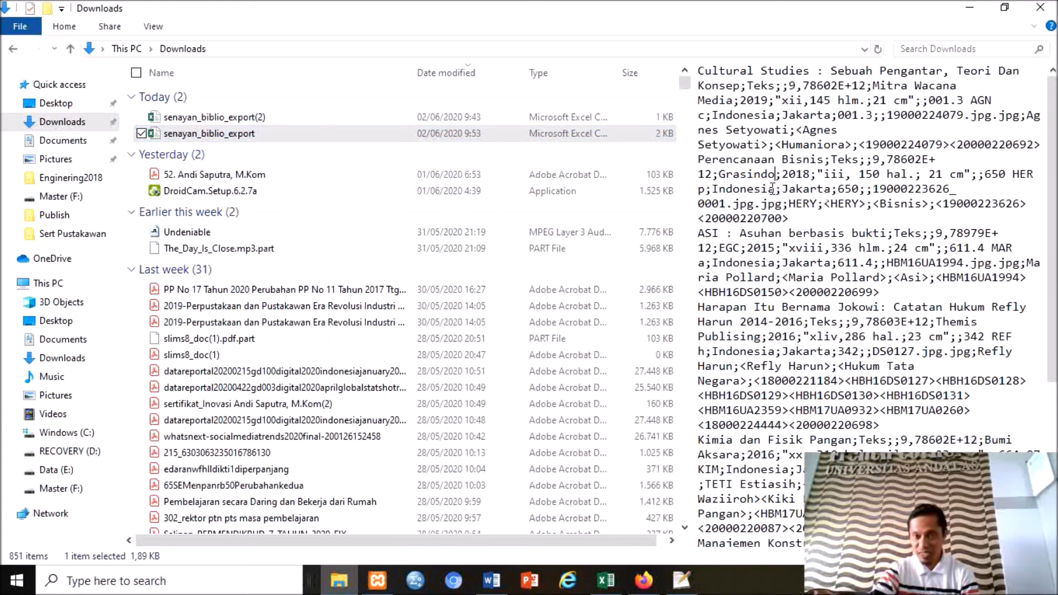
pyautogui.rightClick(196, 134)
pyautogui.moveTo(164, 309)
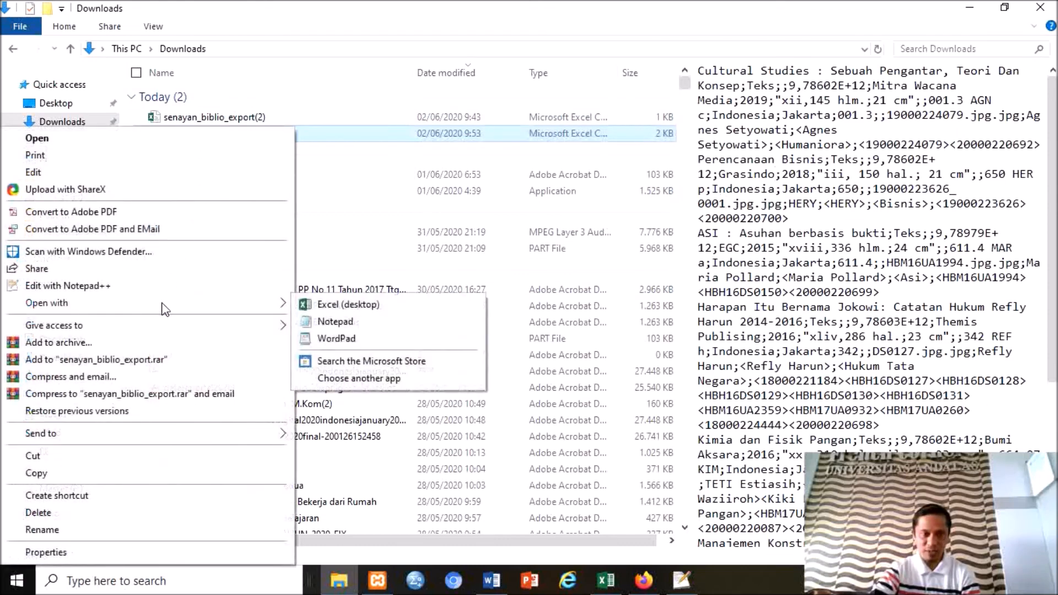
pyautogui.click(333, 322)
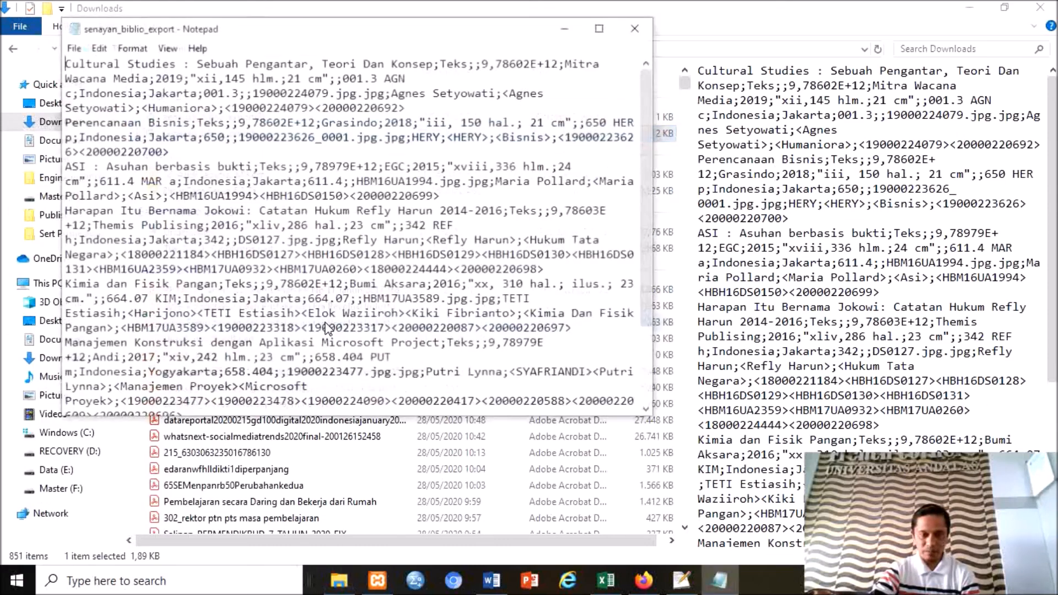
pyautogui.moveTo(224, 123); pyautogui.dragTo(253, 92)
pyautogui.moveTo(182, 78); pyautogui.dragTo(189, 81)
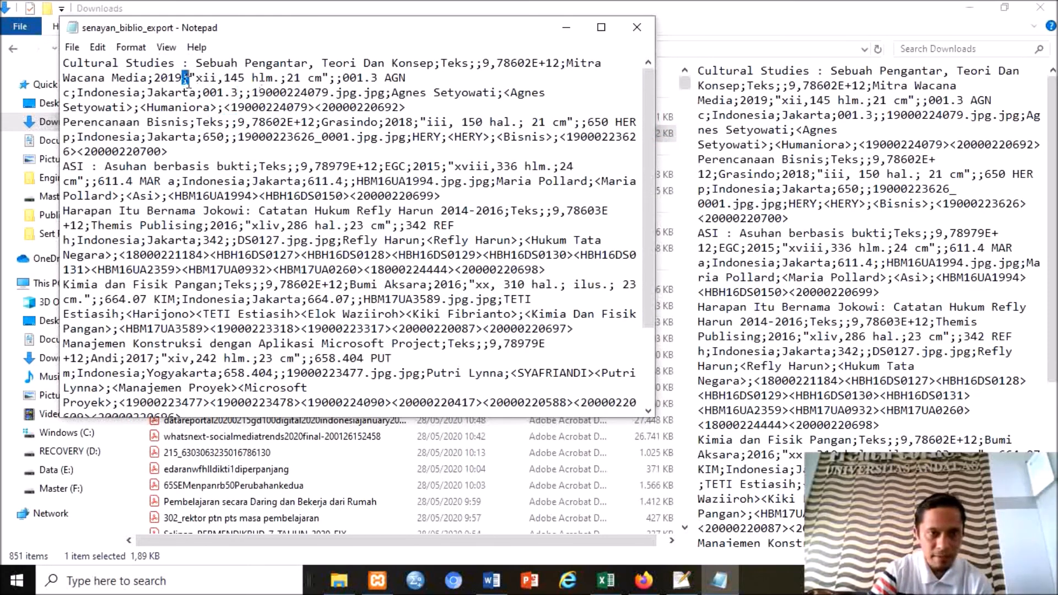
pyautogui.click(637, 27)
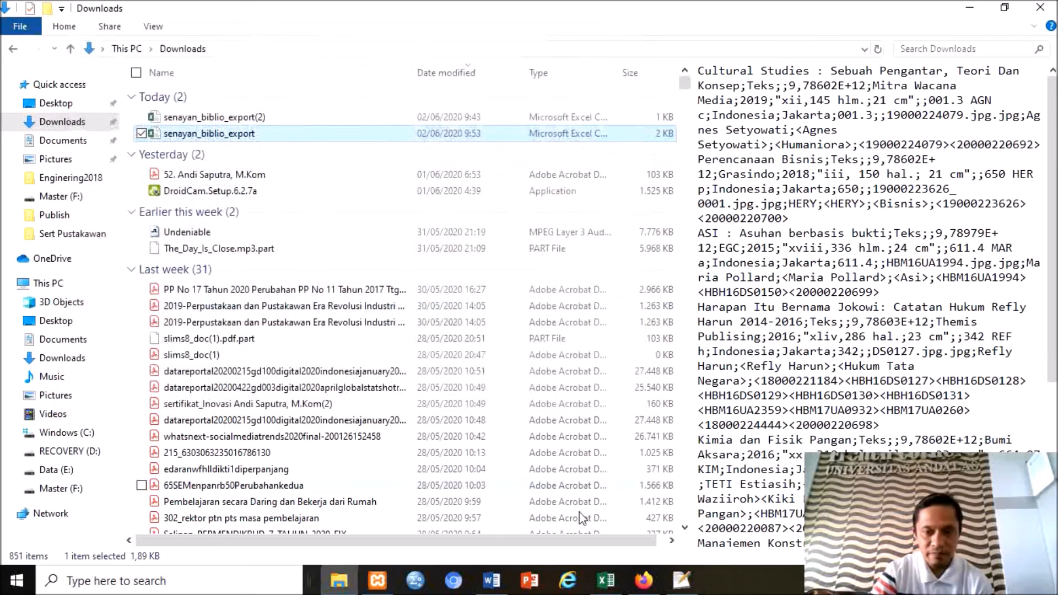
pyautogui.click(644, 580)
# Import the CSV with ';' as field separator, inserting 7 records starting from record 1.
pyautogui.write(';')
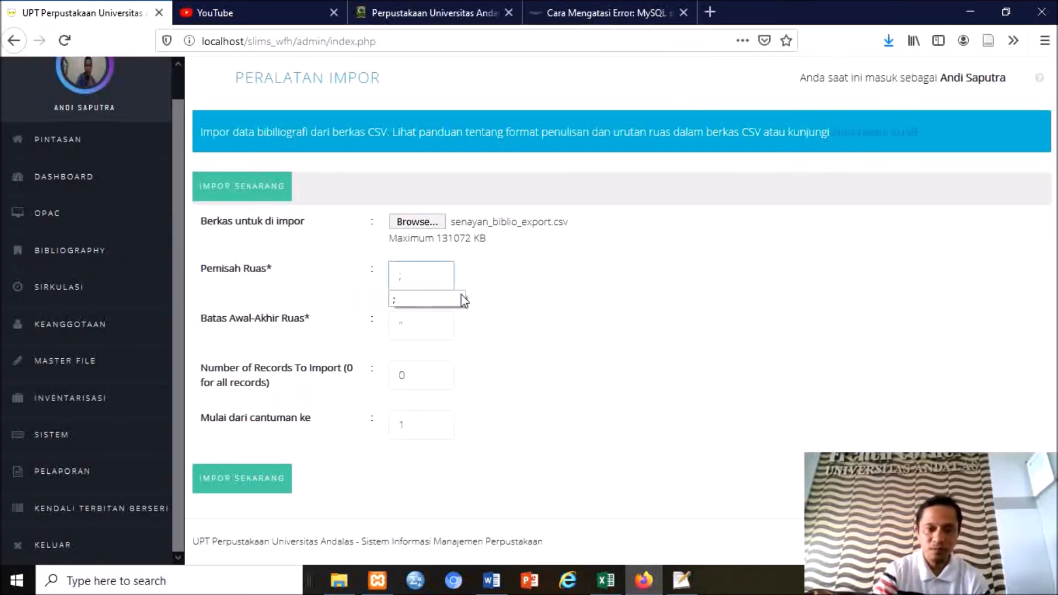
pyautogui.click(418, 381)
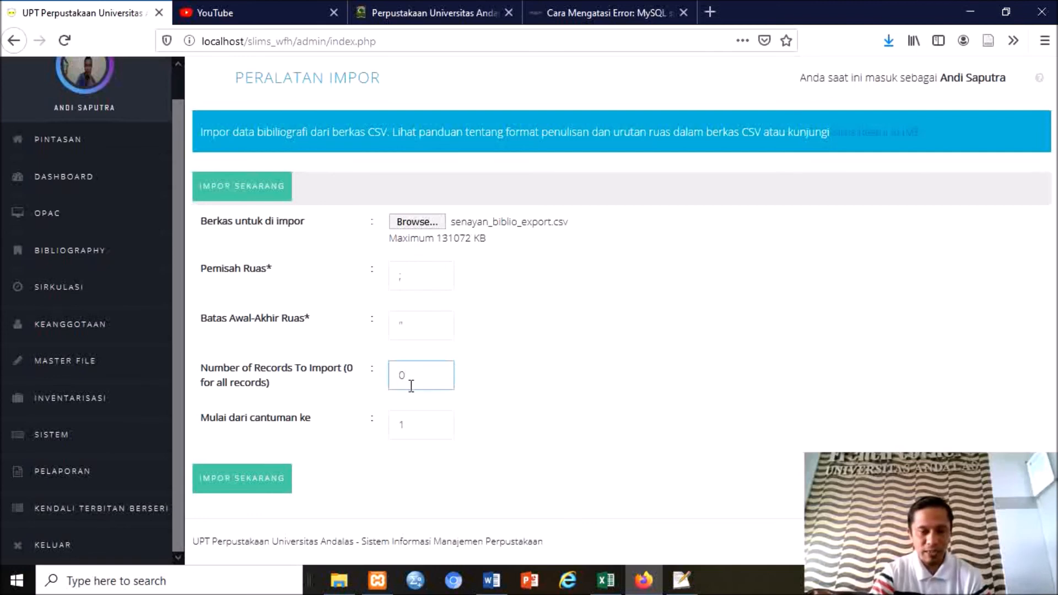
pyautogui.click(408, 428)
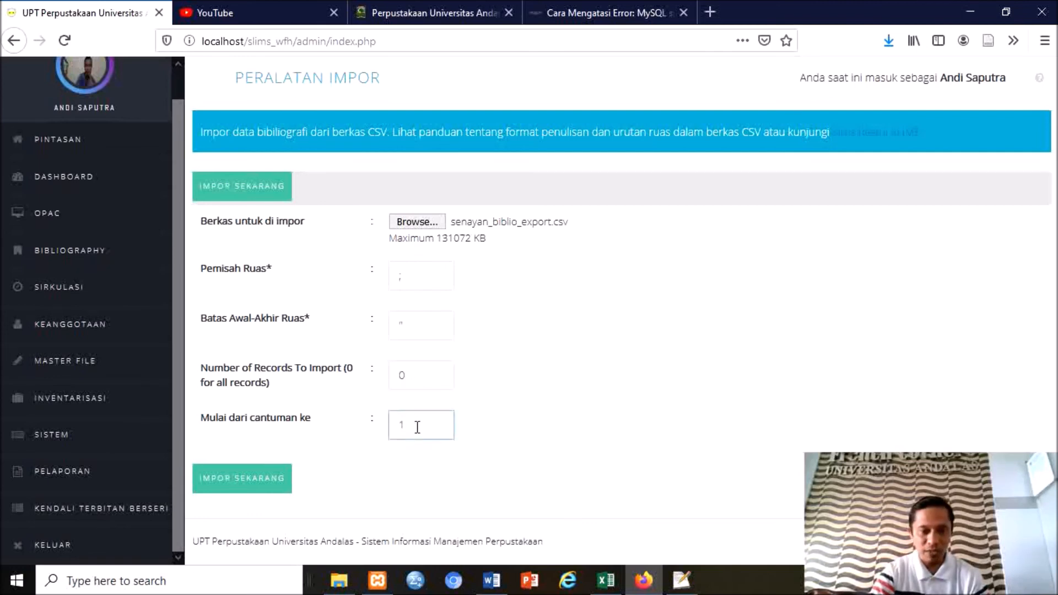
pyautogui.click(258, 485)
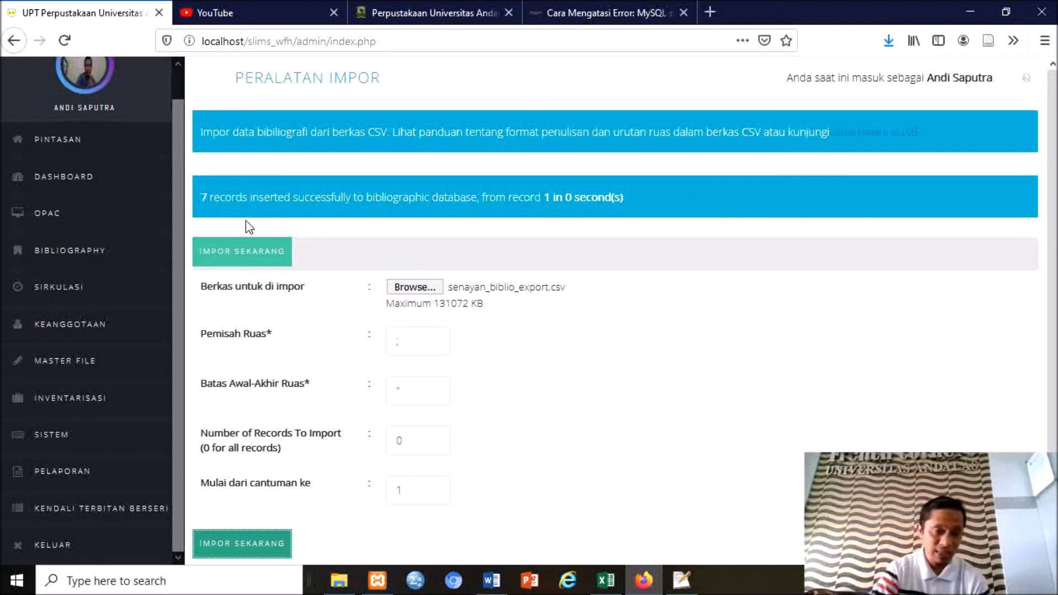
# Browse the Daftar Bibliografi list to confirm imported titles like Perencanaan Bisnis and Cultural Studies.
pyautogui.click(83, 259)
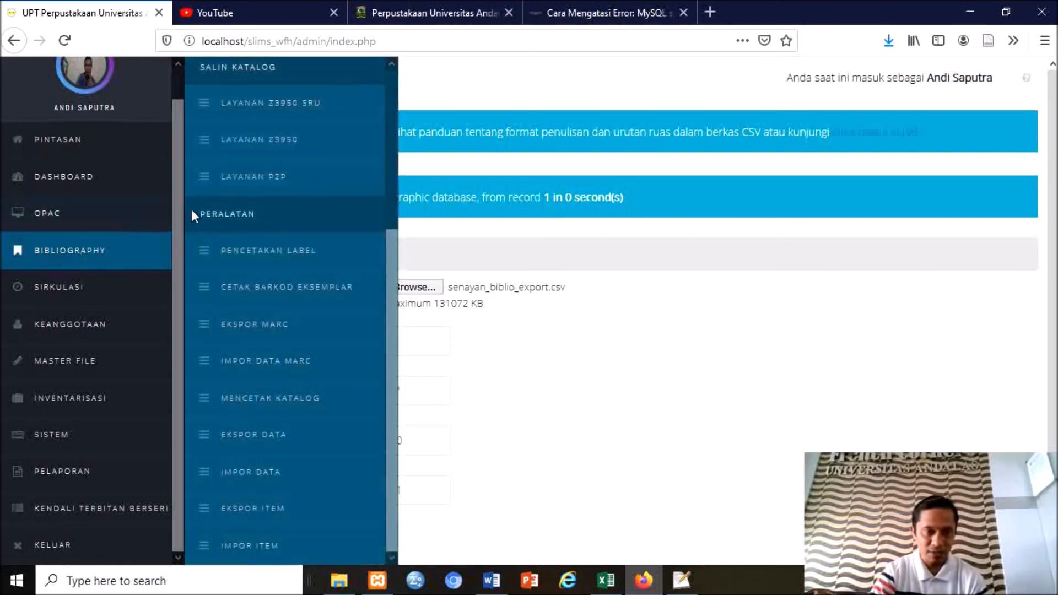
pyautogui.scroll(5, 278, 207)
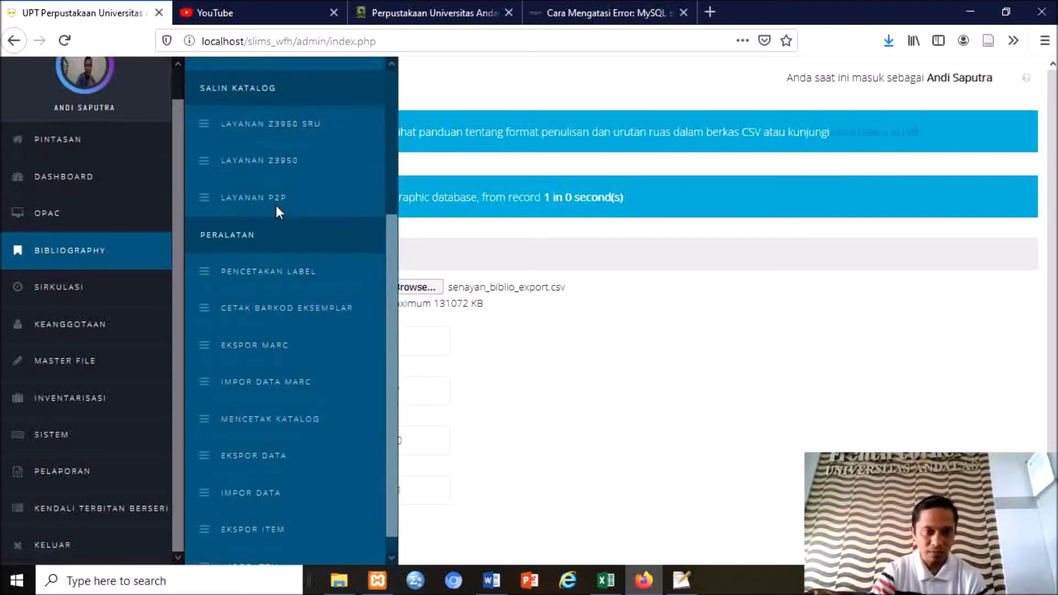
pyautogui.click(283, 122)
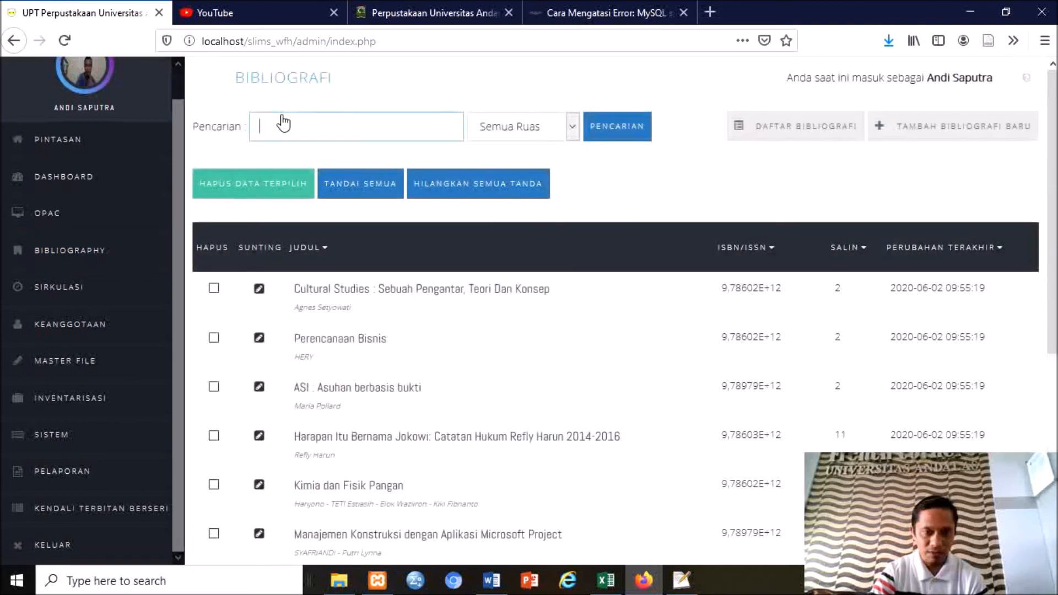
pyautogui.scroll(-3, 538, 334)
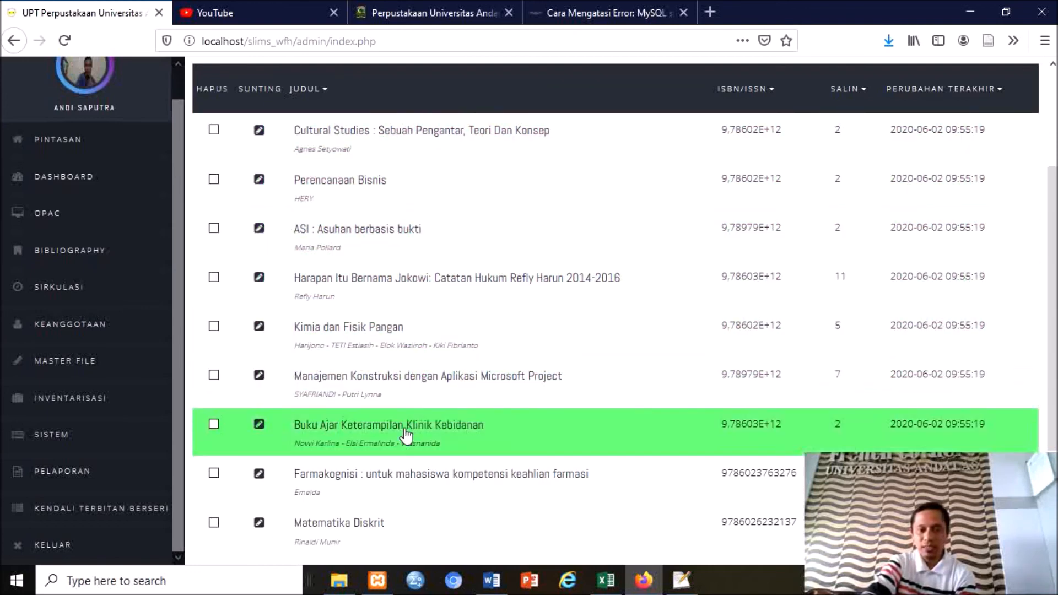
pyautogui.scroll(2, 422, 518)
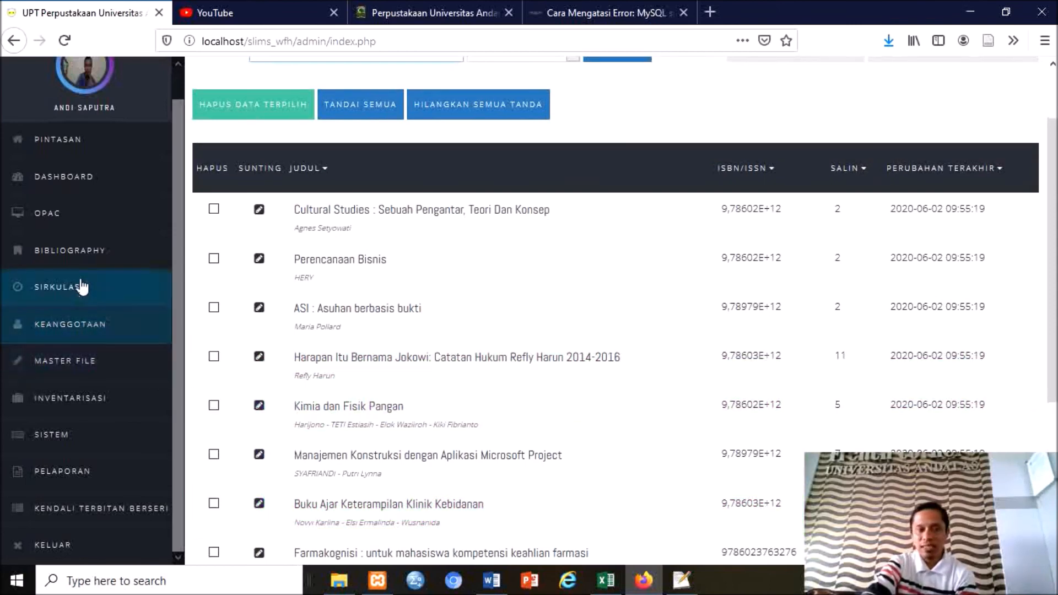
pyautogui.click(75, 261)
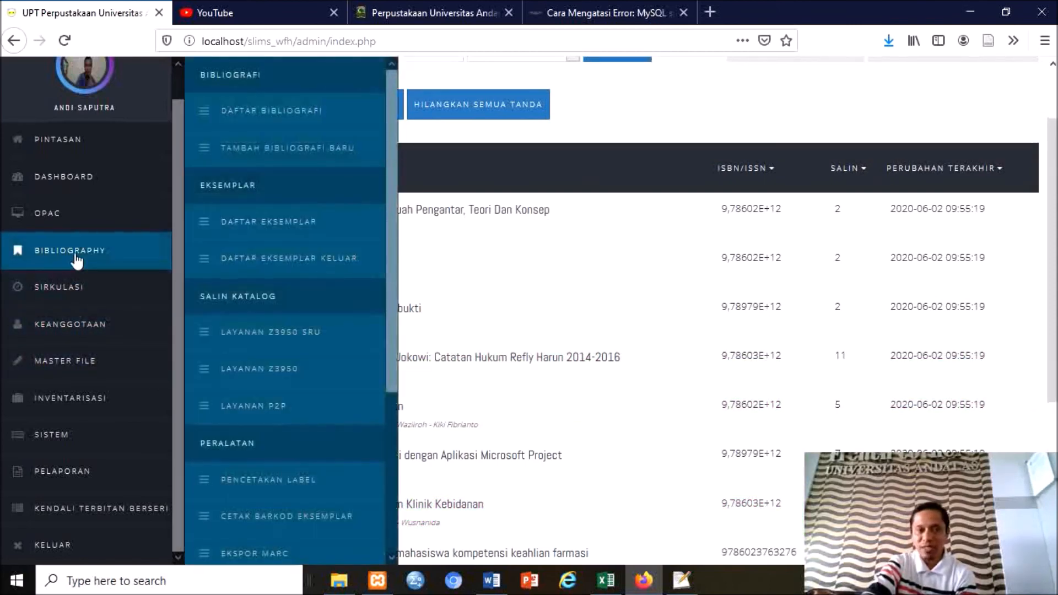
# Review Daftar Eksemplar copies of Kimia dan Fisik Pangan and Manajemen Konstruksi with call numbers.
pyautogui.click(234, 227)
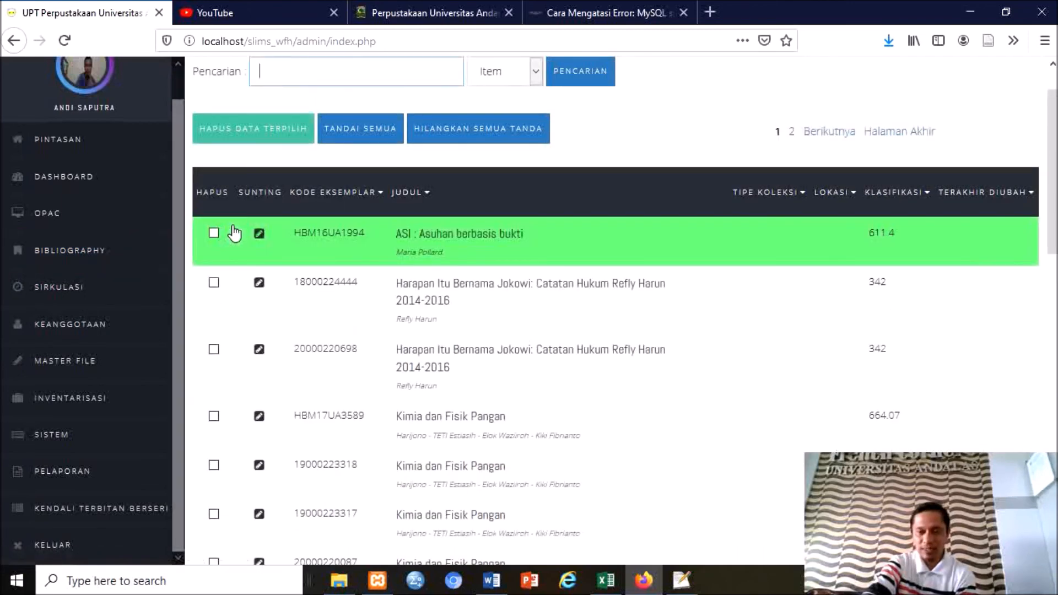
pyautogui.scroll(-6, 399, 330)
pyautogui.scroll(-3, 399, 331)
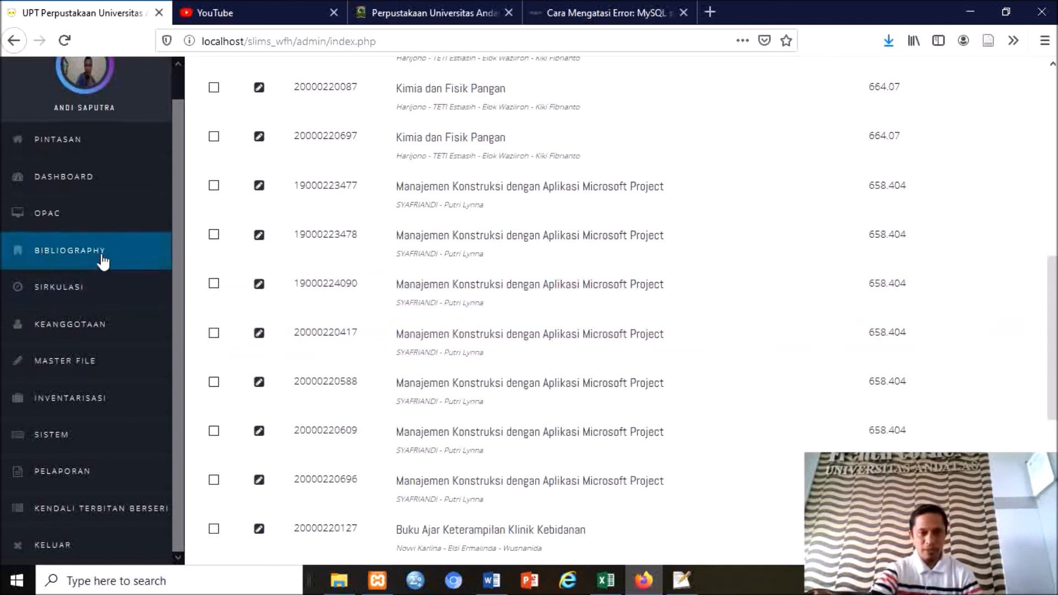
pyautogui.click(103, 259)
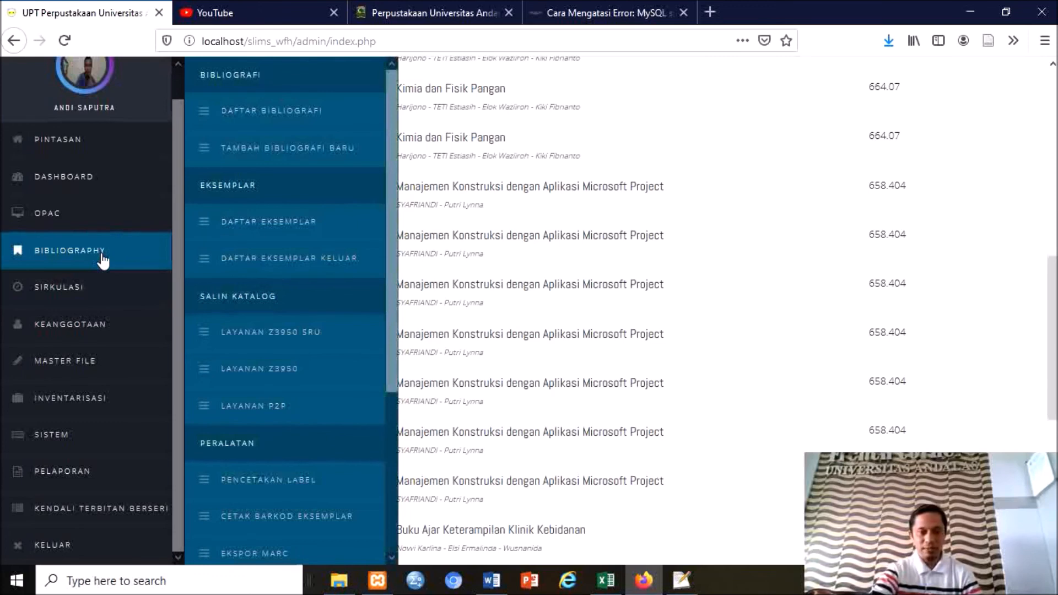